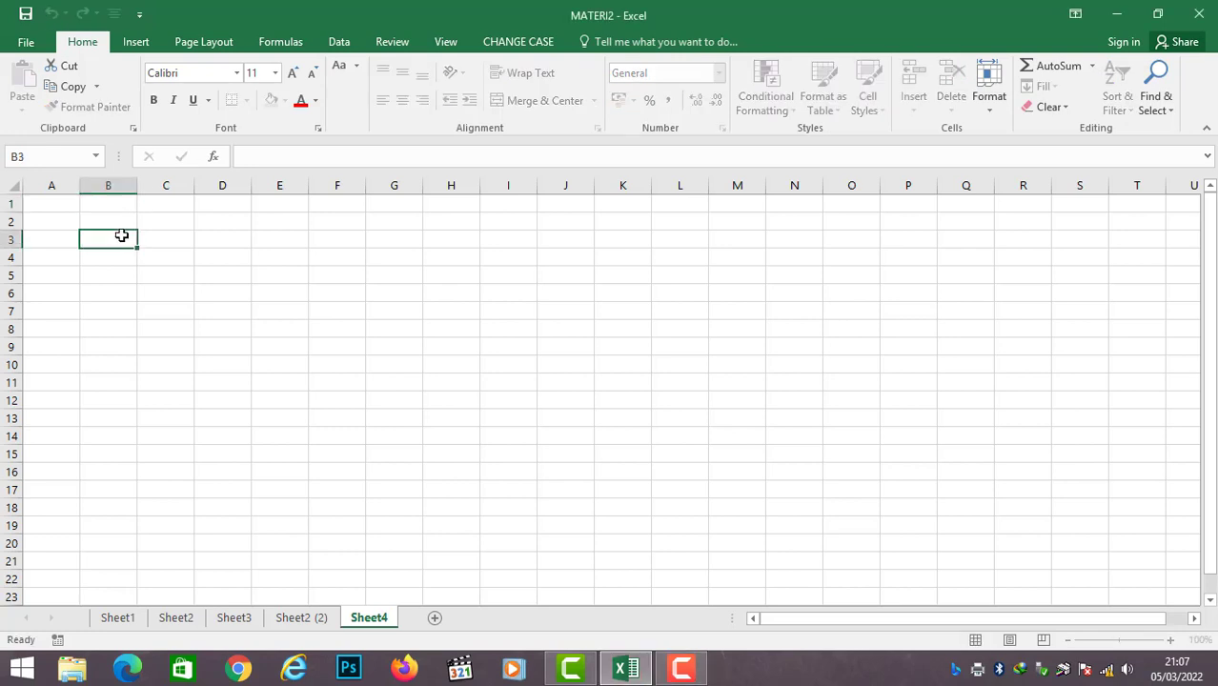
# - Enter headers NAMA BARANG, JUMLAH, HARGA SATUAN and TOTAL in B2:E2
pyautogui.click(114, 218)
pyautogui.write('NAMA BARANG')
pyautogui.press('Tab')
pyautogui.write('JUMLAH')
pyautogui.press('Tab')
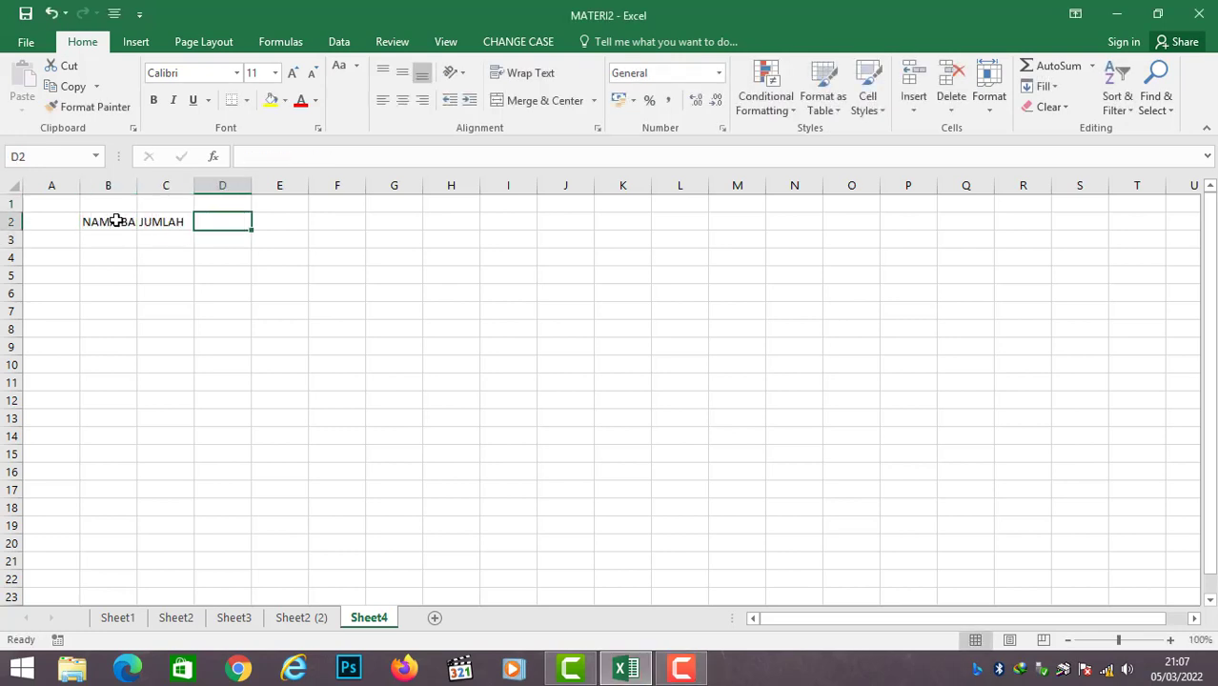
pyautogui.write('HARGA SATUAN')
pyautogui.press('Tab')
pyautogui.write('TOTAL')
pyautogui.press('Return')
# - List items RAM, MONITOR, SSD, VGA, KEYBOARD, FLASHDISK and PRINTER in B3:B9
pyautogui.press('Left')
pyautogui.press('Left')
pyautogui.press('Left')
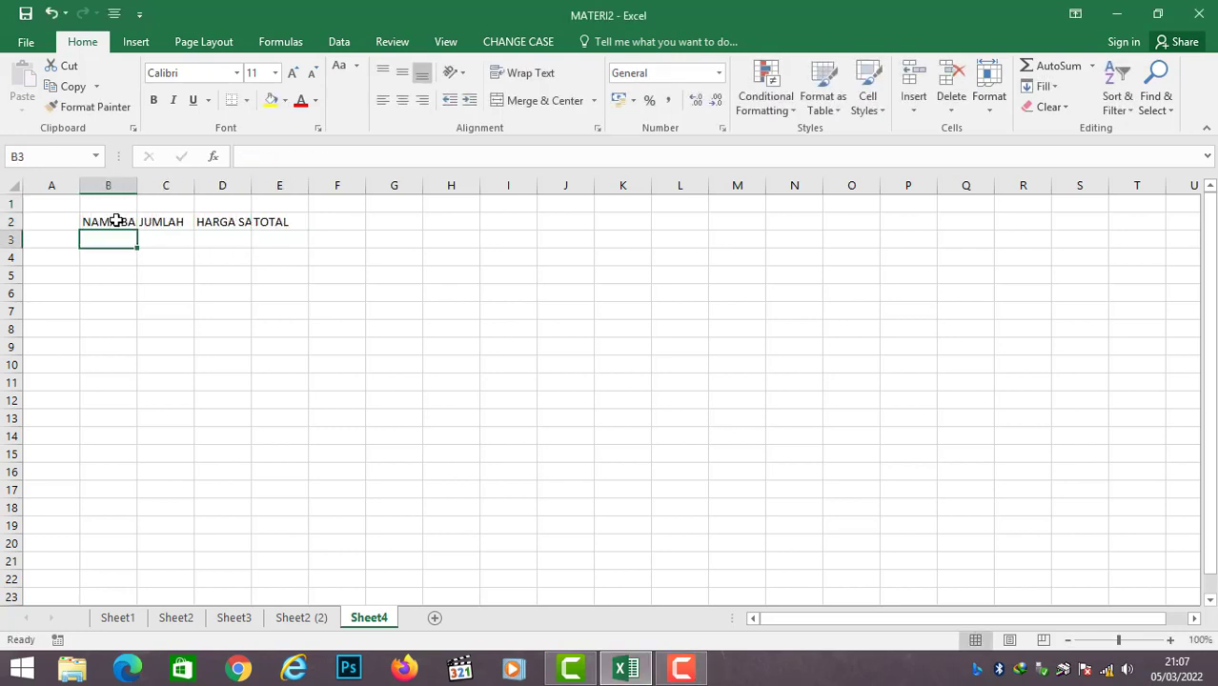
pyautogui.write('RAM MONITOR SSD VGA ')
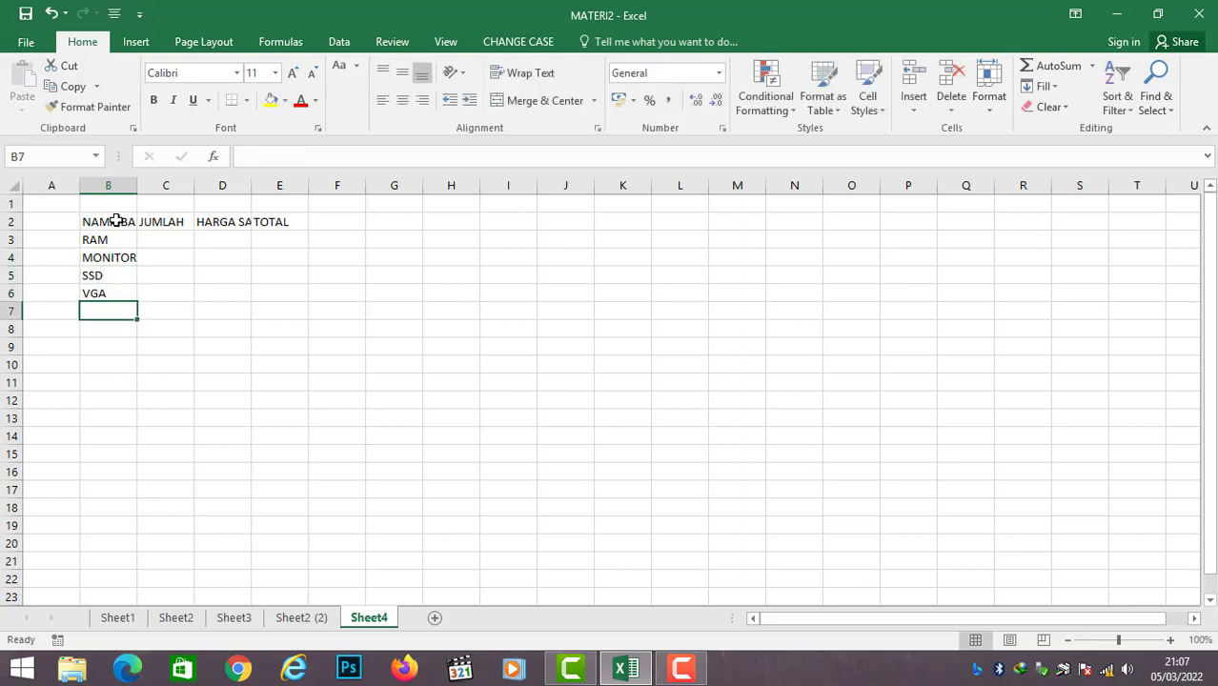
pyautogui.write('KEYBOARD')
pyautogui.press('Return')
pyautogui.write('FLASHDISK')
pyautogui.press('Return')
pyautogui.write('PRINTER')
pyautogui.press('Tab')
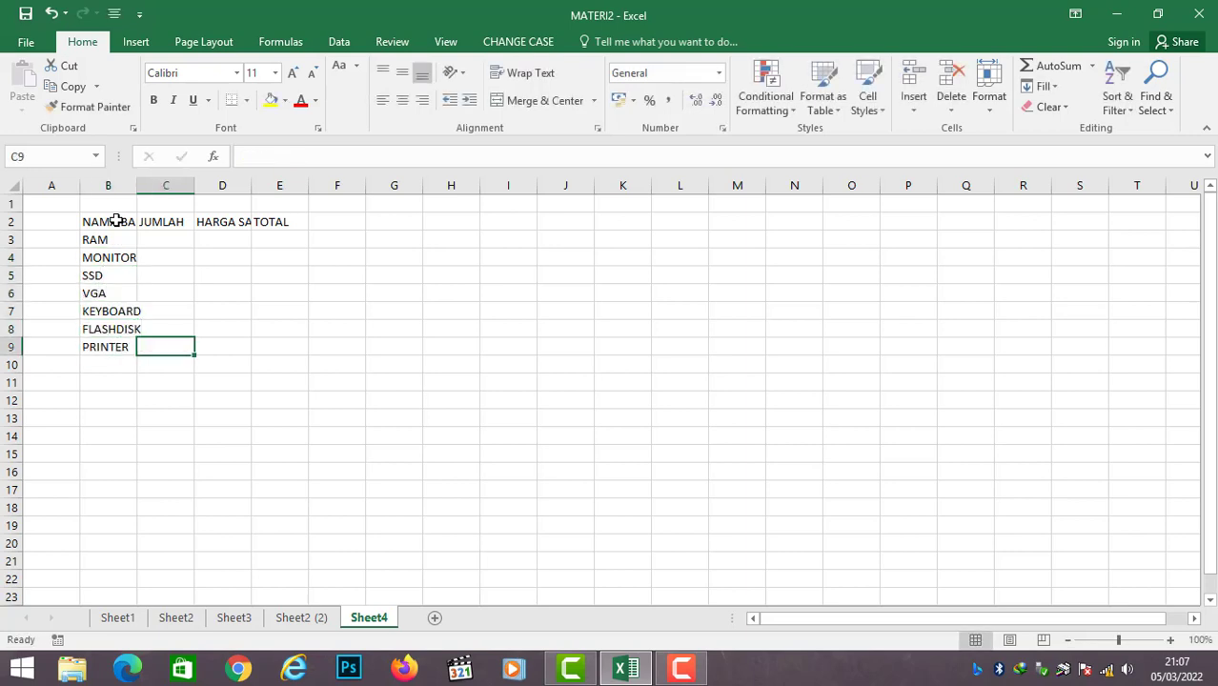
# - Enter quantities 10, 5, 10, 15, 20, 50, 15 in C3:C9
pyautogui.press('Up')
pyautogui.press('Up')
pyautogui.press('Up')
pyautogui.write('10 5 10 15 ')
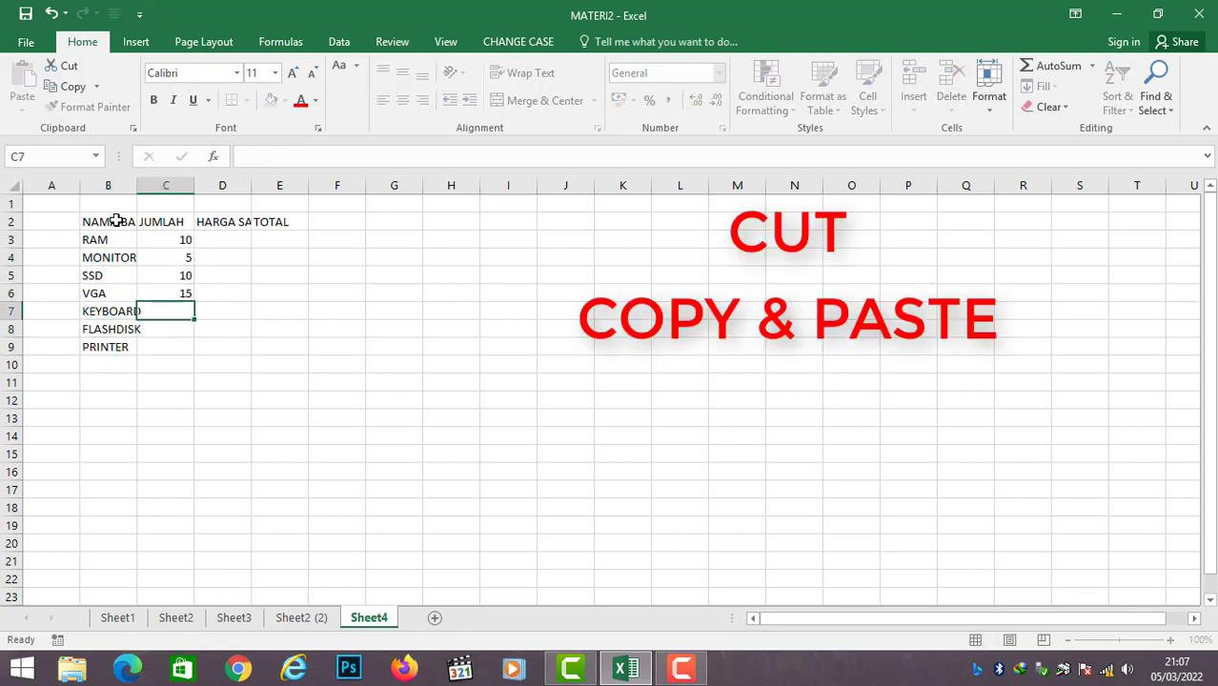
pyautogui.write('20 50 15')
pyautogui.press('Tab')
pyautogui.press('Tab')
pyautogui.press('Up')
pyautogui.press('Up')
pyautogui.press('Up')
# - Enter unit prices 450000, 100, 700000, 1500000, 150000, 100000, 3000000 in D3:D9
pyautogui.click(207, 241)
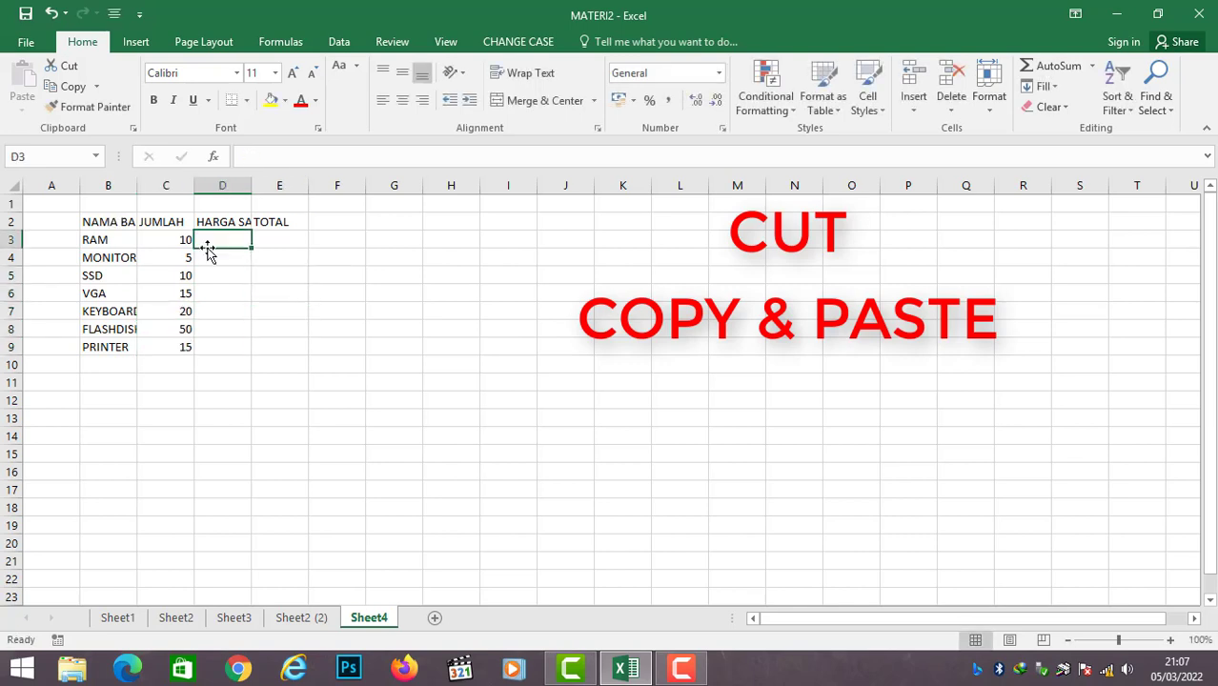
pyautogui.write('450000')
pyautogui.press('Return')
pyautogui.write('100 7000')
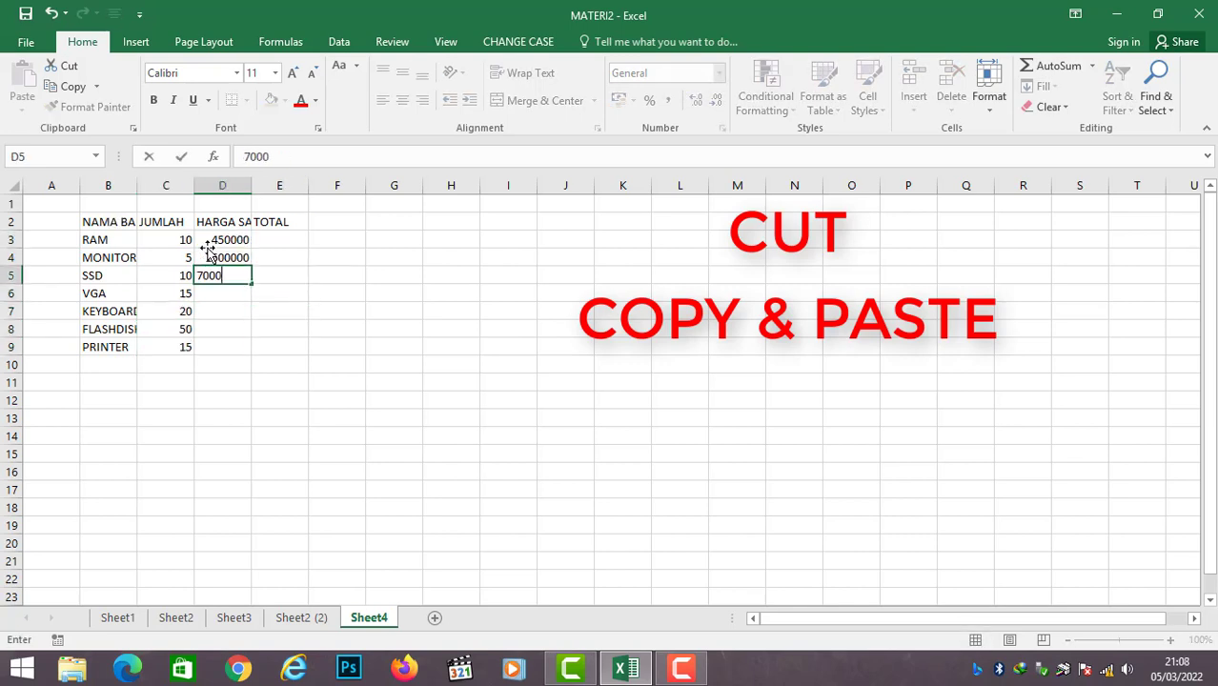
pyautogui.write('00 1500000 150000 10000')
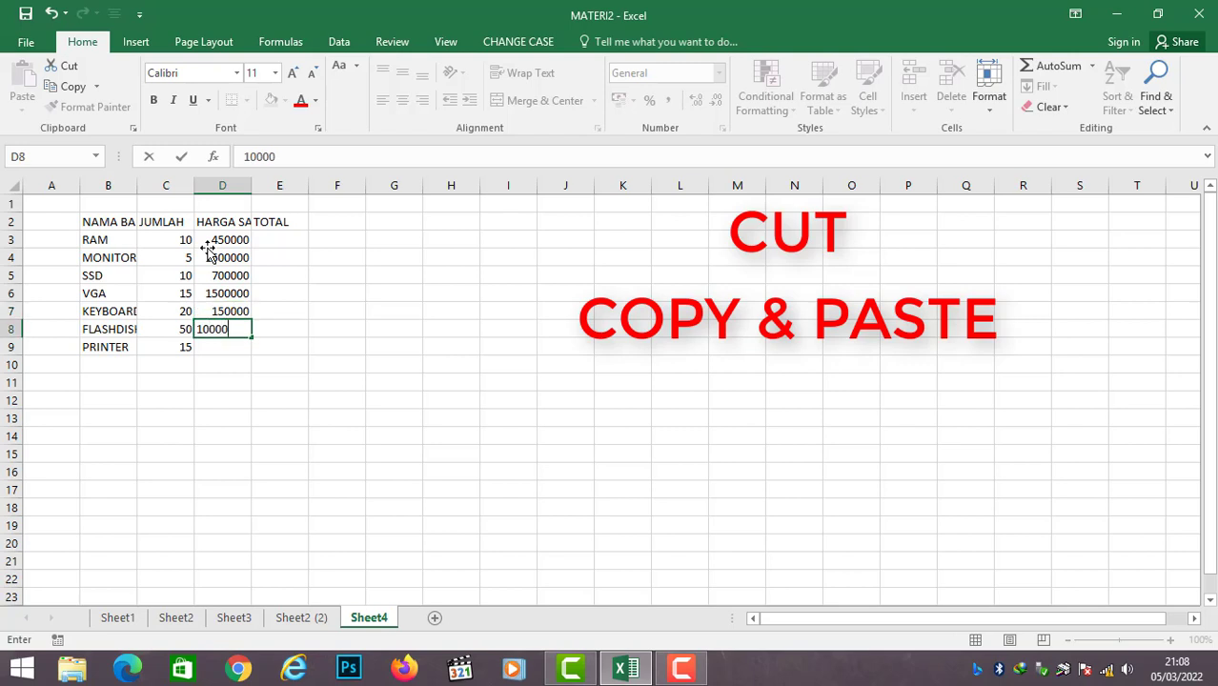
pyautogui.write('0 3000000')
pyautogui.press('Tab')
pyautogui.press('Up')
pyautogui.press('Up')
pyautogui.press('Up')
pyautogui.press('Up')
pyautogui.press('Up')
# - Enter =D3*C3 in E3 and fill it down to row 9
pyautogui.write('=')
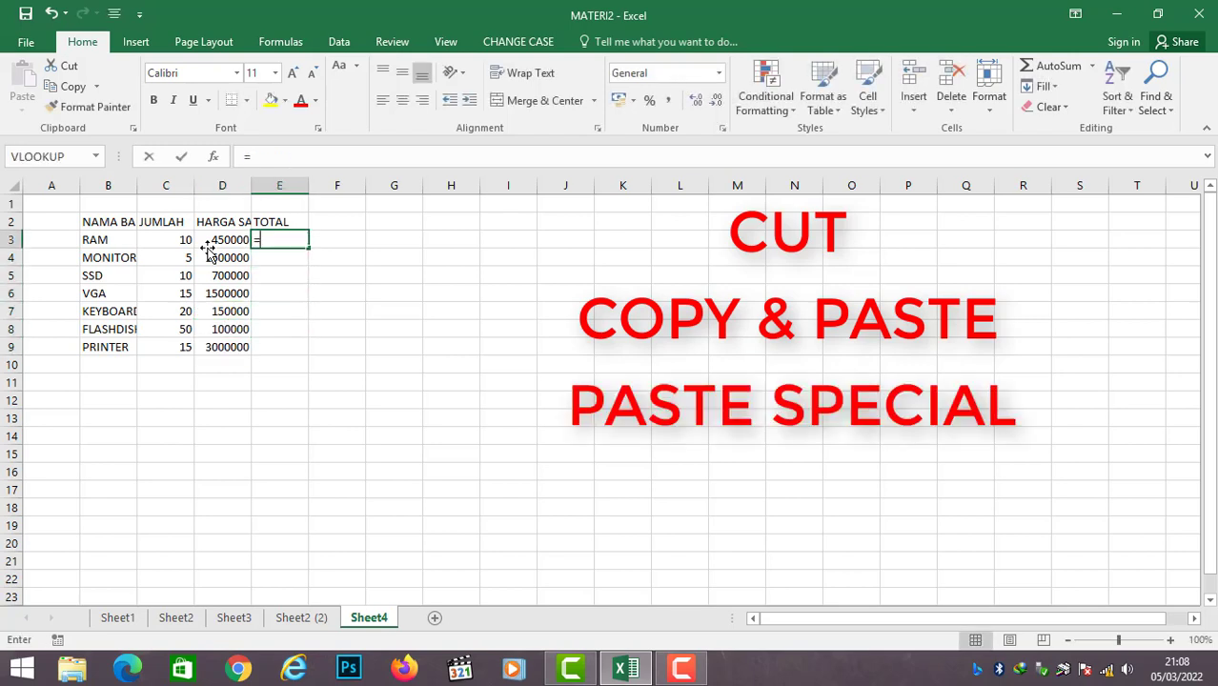
pyautogui.write('D3*C3')
pyautogui.click(285, 239)
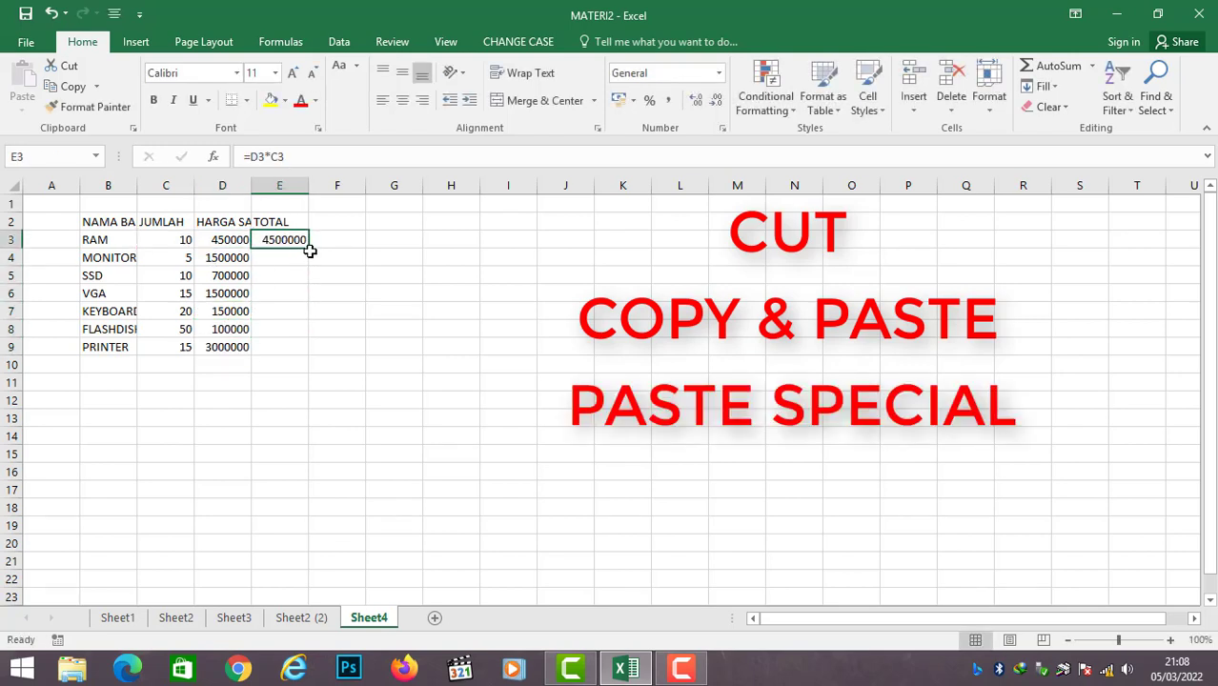
pyautogui.doubleClick(309, 248)
# - Make the header row B2:E2 bold with a light green fill
pyautogui.moveTo(95, 221); pyautogui.dragTo(286, 221)
pyautogui.click(153, 100)
pyautogui.click(284, 100)
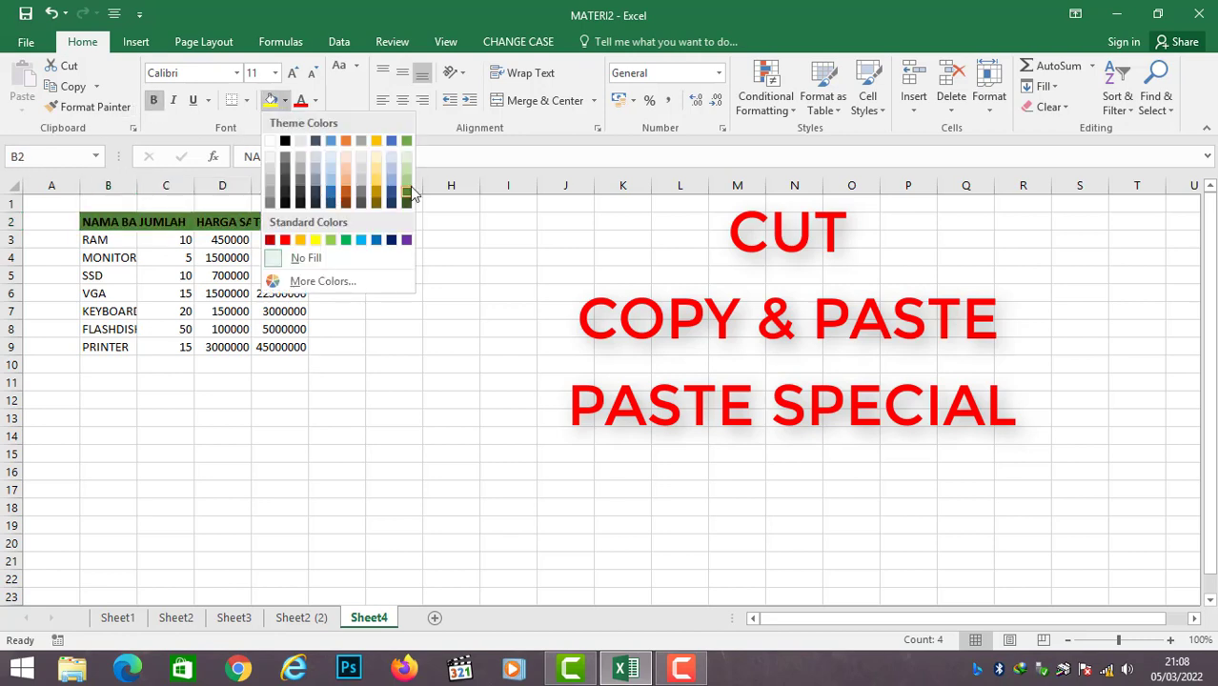
pyautogui.click(404, 184)
# - AutoFit columns B through E to their contents
pyautogui.doubleClick(310, 184)
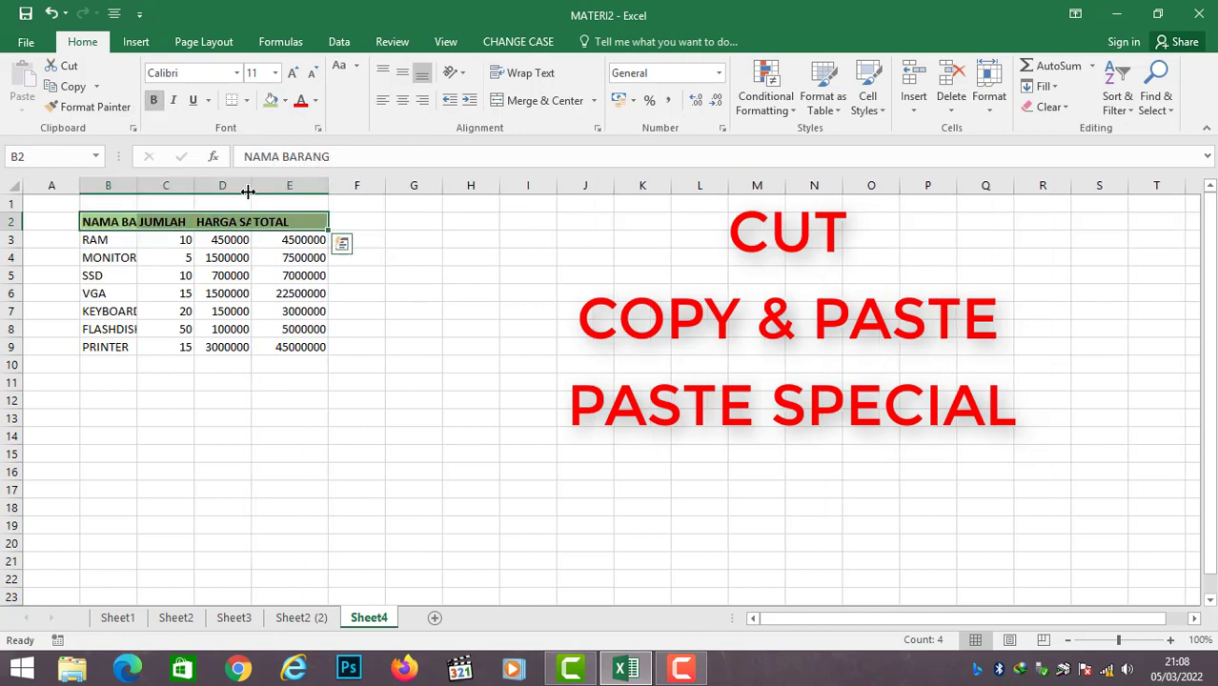
pyautogui.doubleClick(251, 185)
pyautogui.doubleClick(193, 185)
pyautogui.doubleClick(137, 184)
# - Format totals E3:E9 and prices D3:D9 as Rp accounting and refit both columns
pyautogui.moveTo(334, 239); pyautogui.dragTo(334, 347)
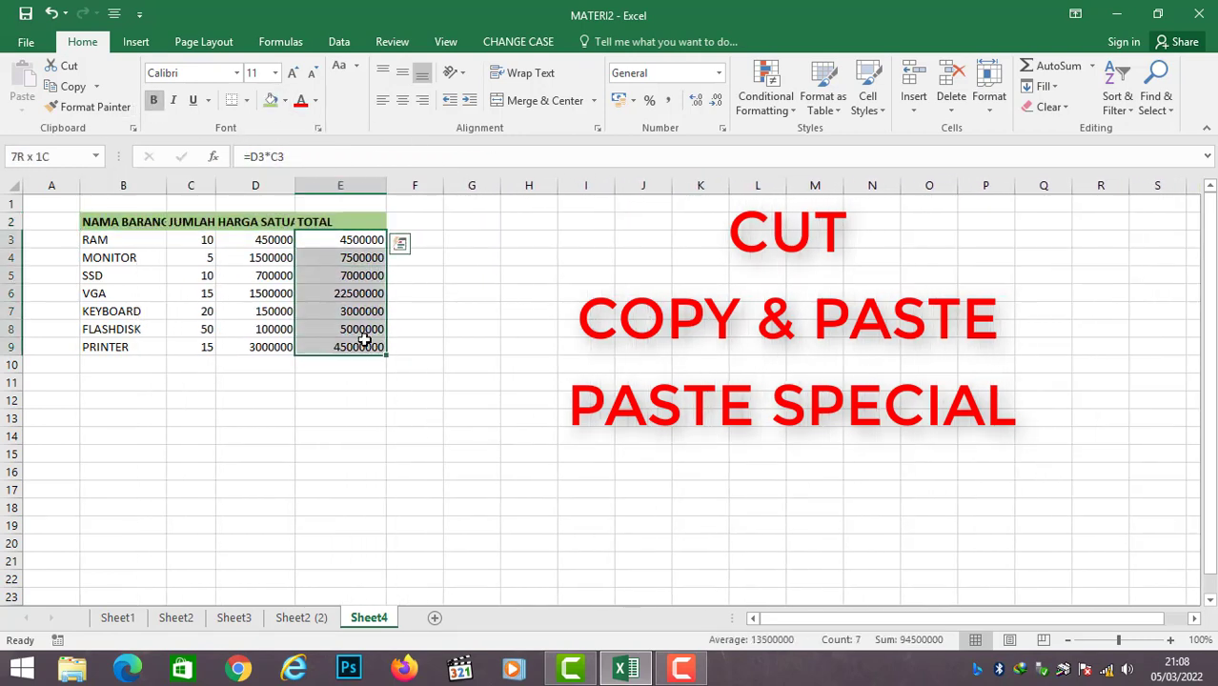
pyautogui.click(631, 100)
pyautogui.click(668, 116)
pyautogui.doubleClick(408, 184)
pyautogui.moveTo(255, 239); pyautogui.dragTo(276, 347)
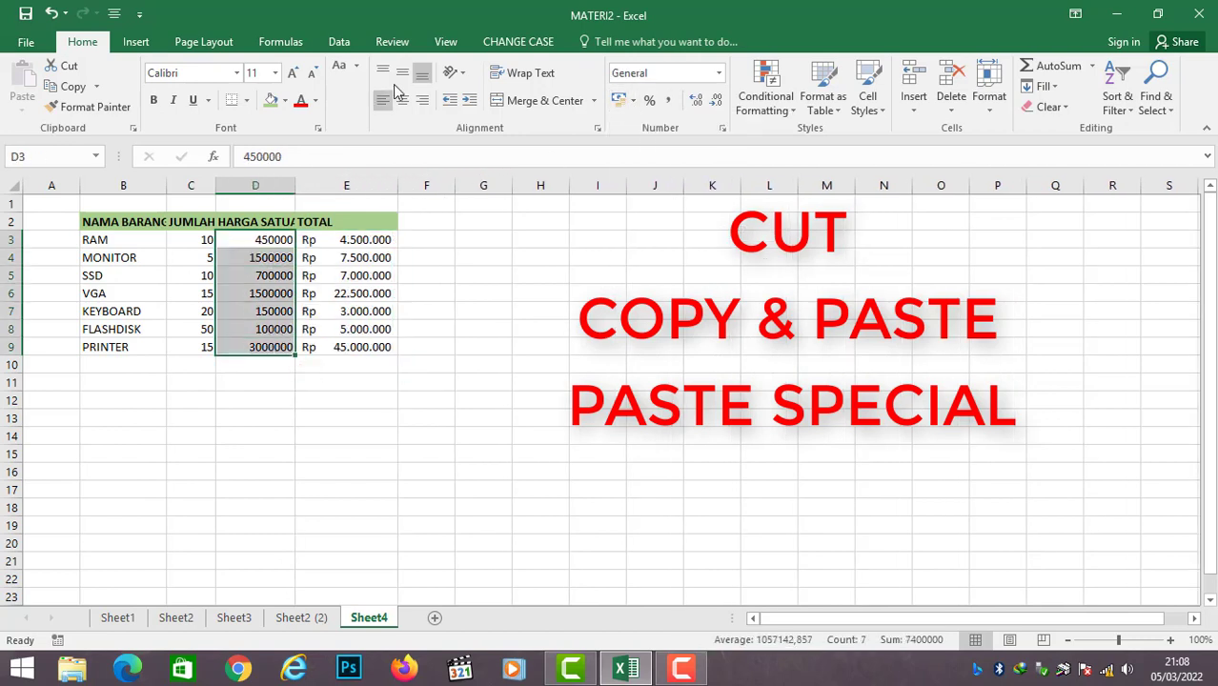
pyautogui.click(631, 100)
pyautogui.click(668, 117)
pyautogui.doubleClick(295, 185)
pyautogui.click(446, 257)
# - Widen the item name, quantity, price and total columns
pyautogui.moveTo(191, 239); pyautogui.dragTo(203, 347)
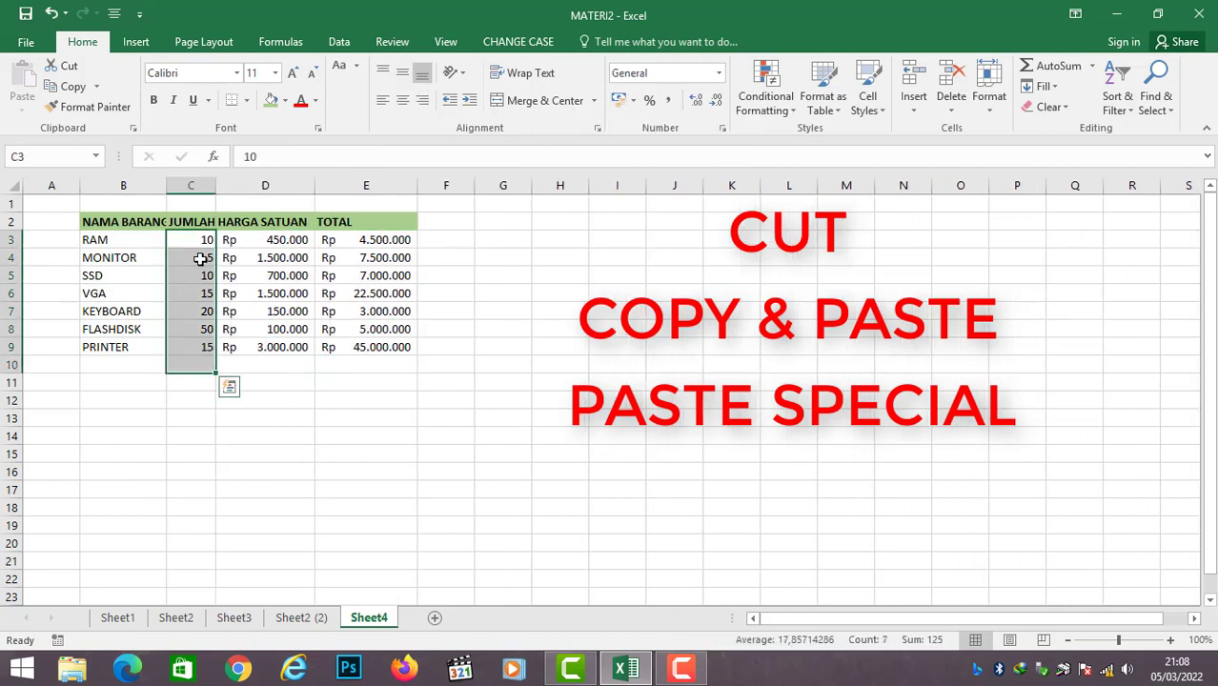
pyautogui.moveTo(167, 184); pyautogui.dragTo(190, 184)
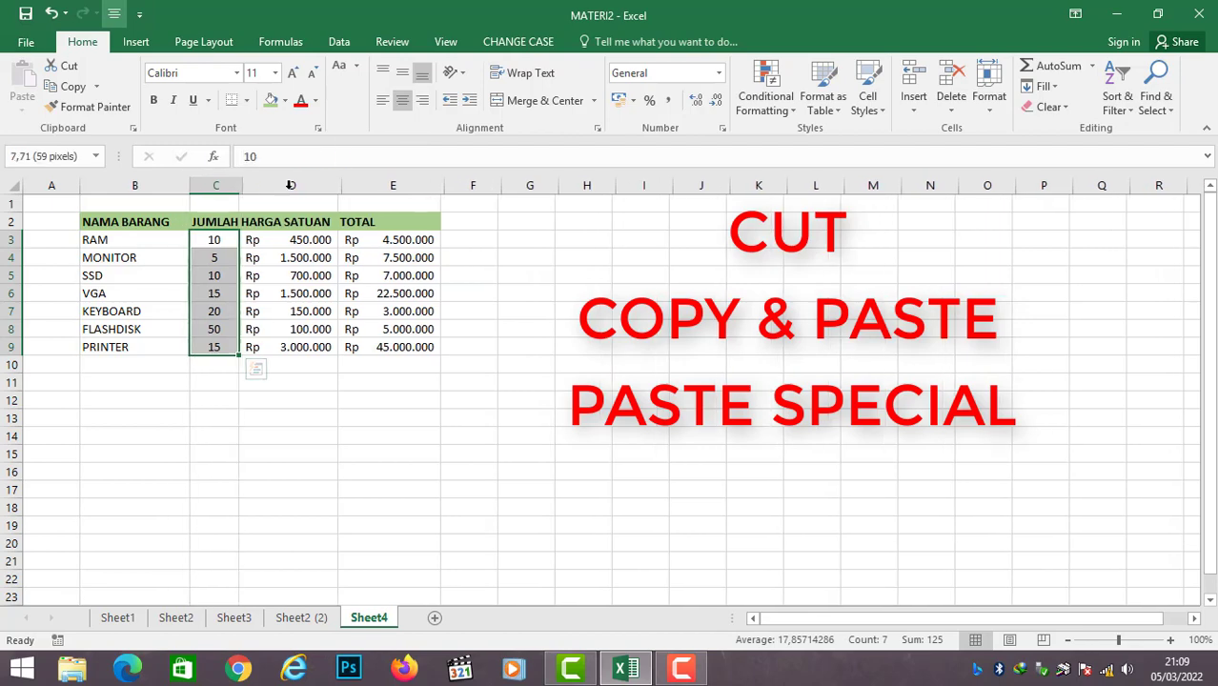
pyautogui.moveTo(341, 184); pyautogui.dragTo(355, 184)
pyautogui.moveTo(457, 184); pyautogui.dragTo(477, 183)
# - Centre the header text and apply All Borders to B2:E9
pyautogui.moveTo(133, 221); pyautogui.dragTo(429, 221)
pyautogui.hotkey('ctrl', 'e')
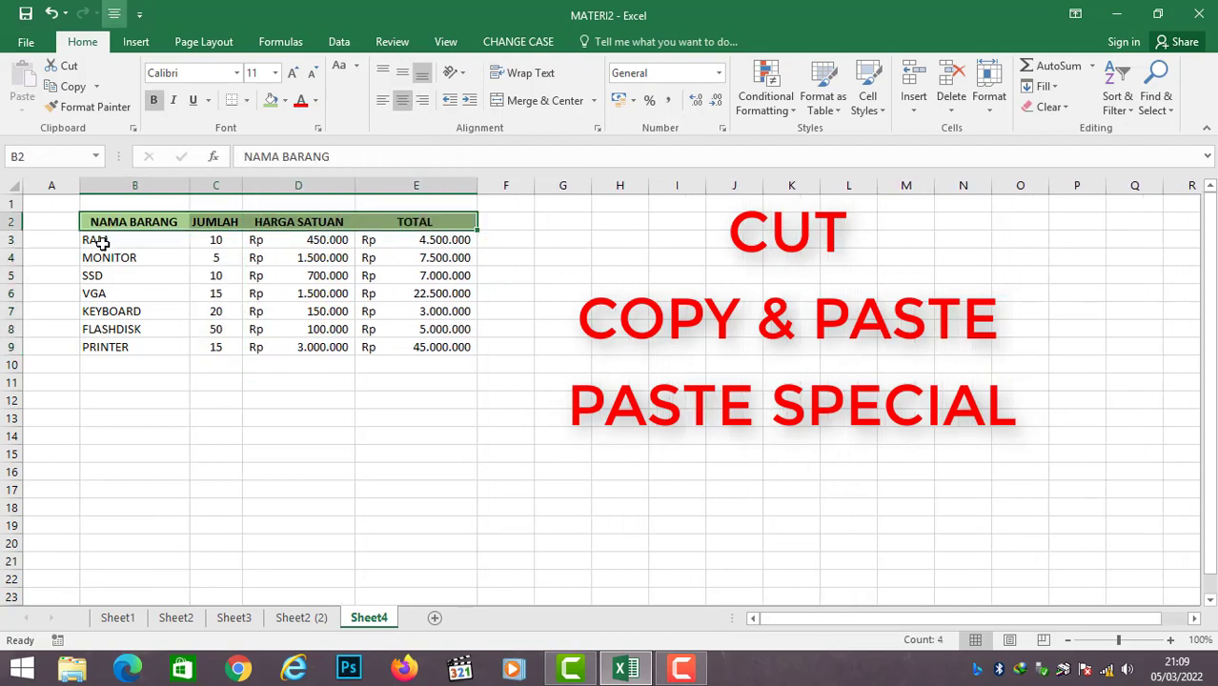
pyautogui.moveTo(95, 233); pyautogui.dragTo(458, 347)
pyautogui.click(246, 100)
pyautogui.click(336, 257)
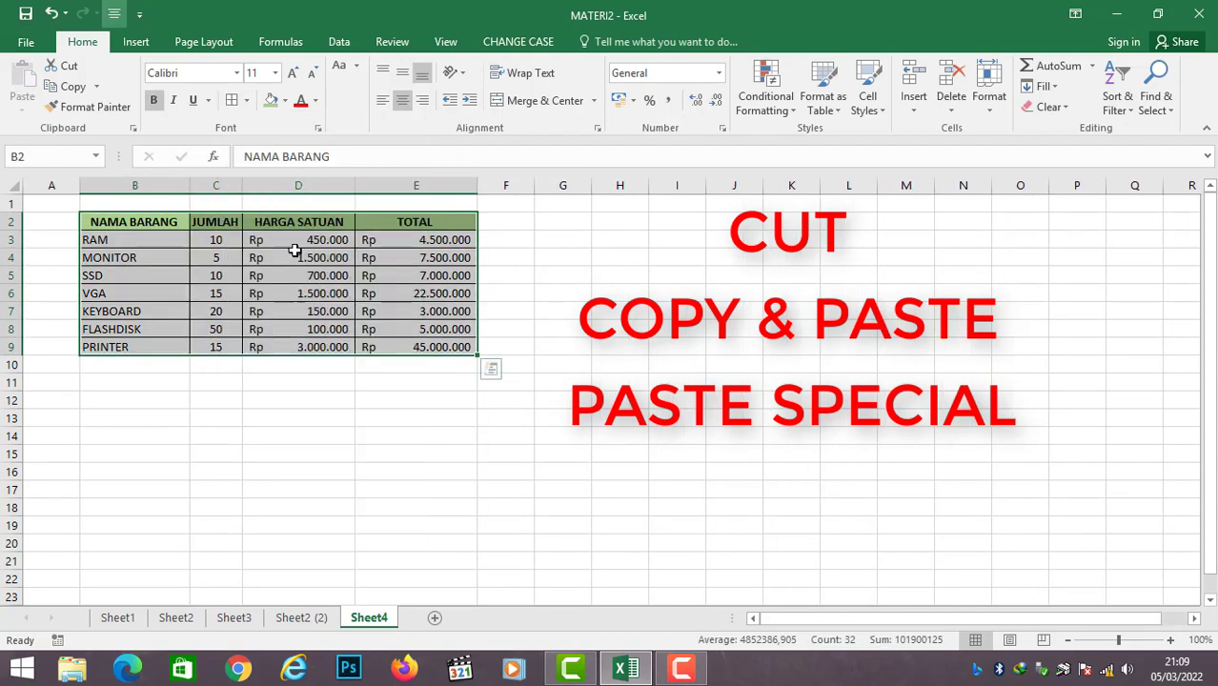
pyautogui.click(190, 384)
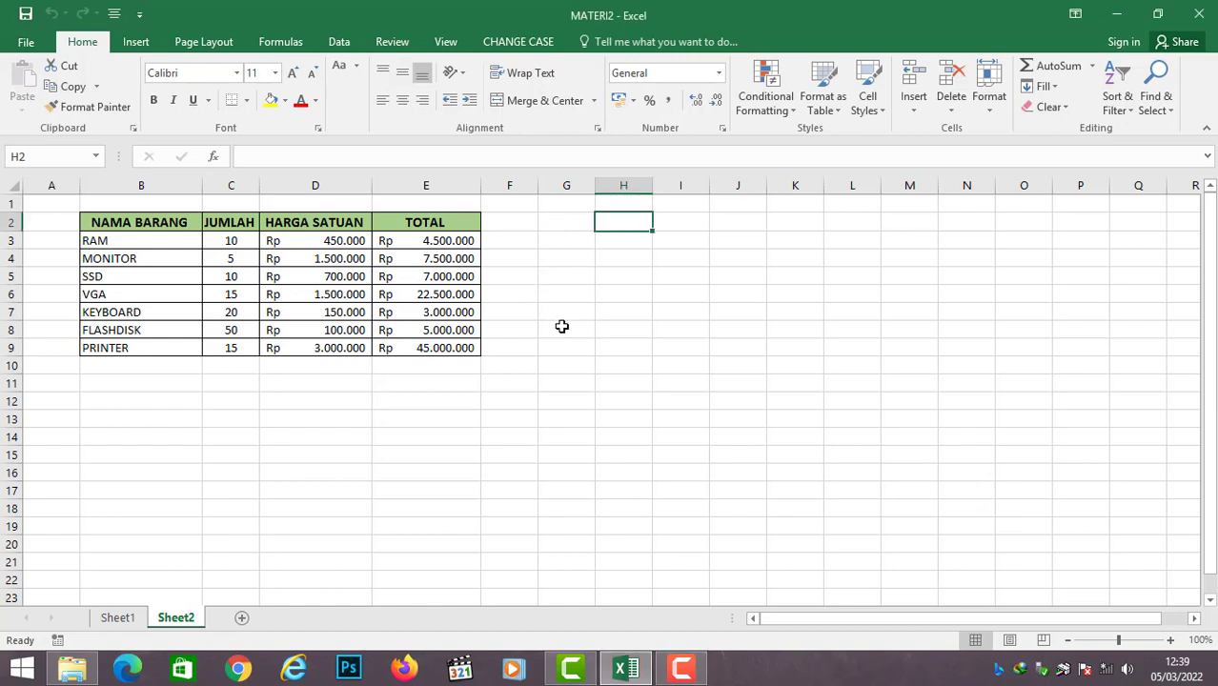
# - Cut the JUMLAH column C2:C9
pyautogui.moveTo(239, 211); pyautogui.dragTo(234, 348)
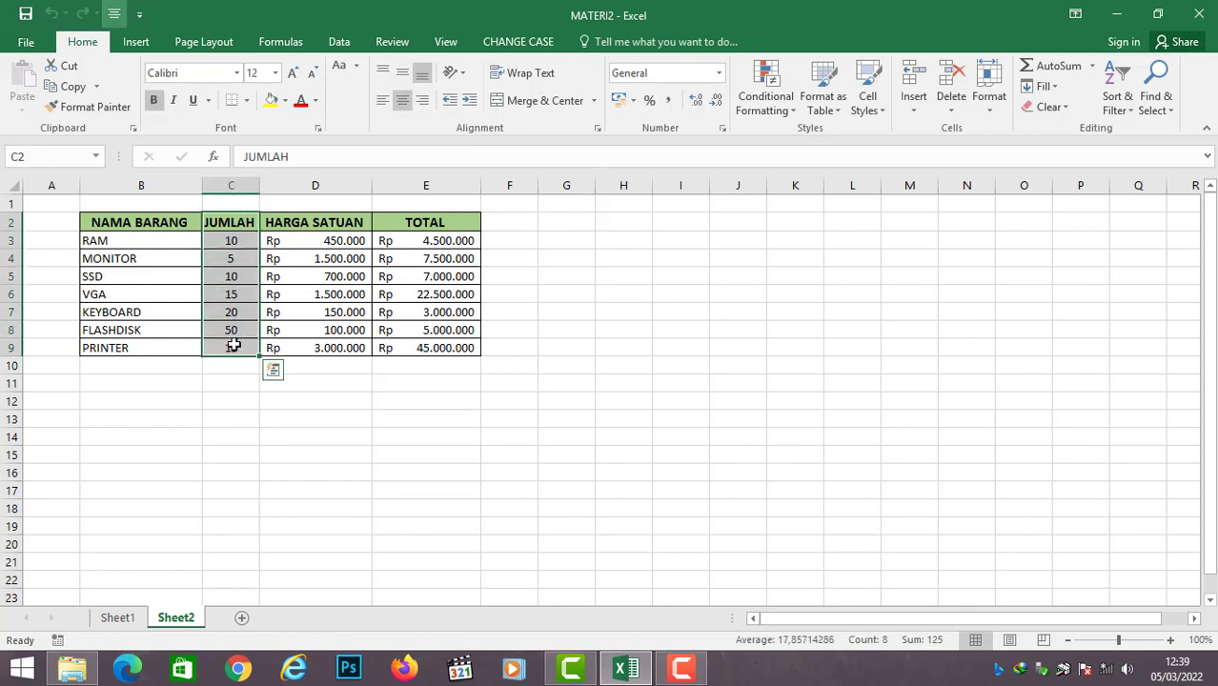
pyautogui.rightClick(237, 237)
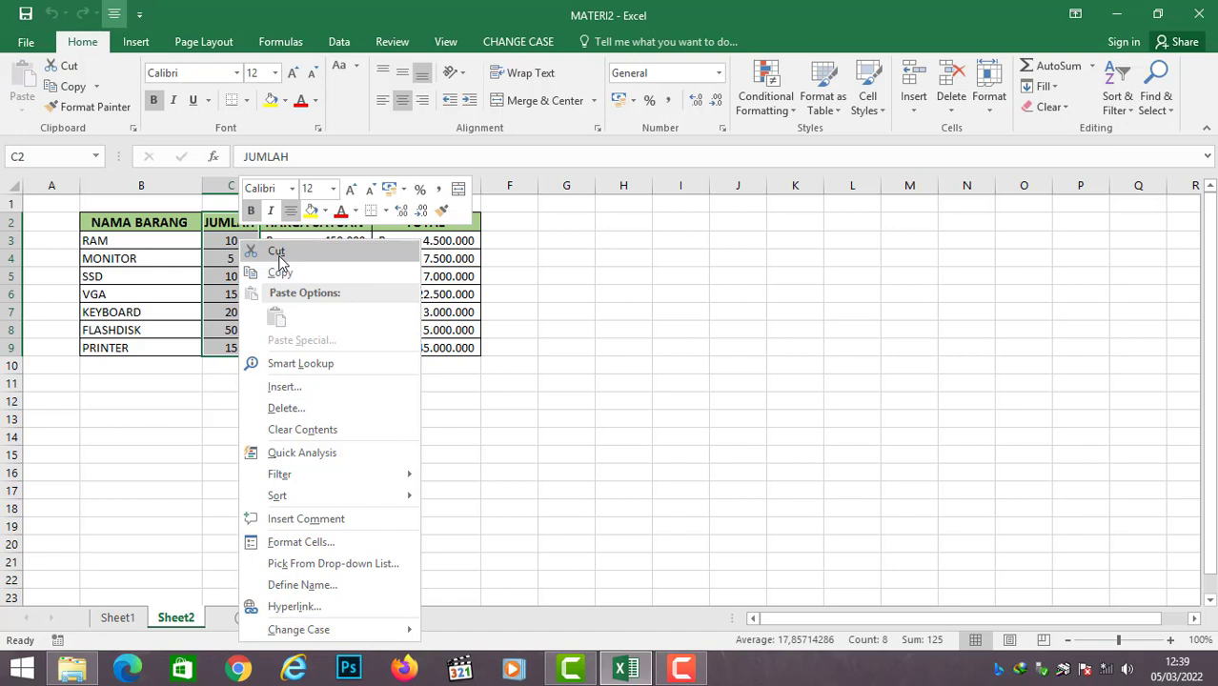
pyautogui.click(73, 77)
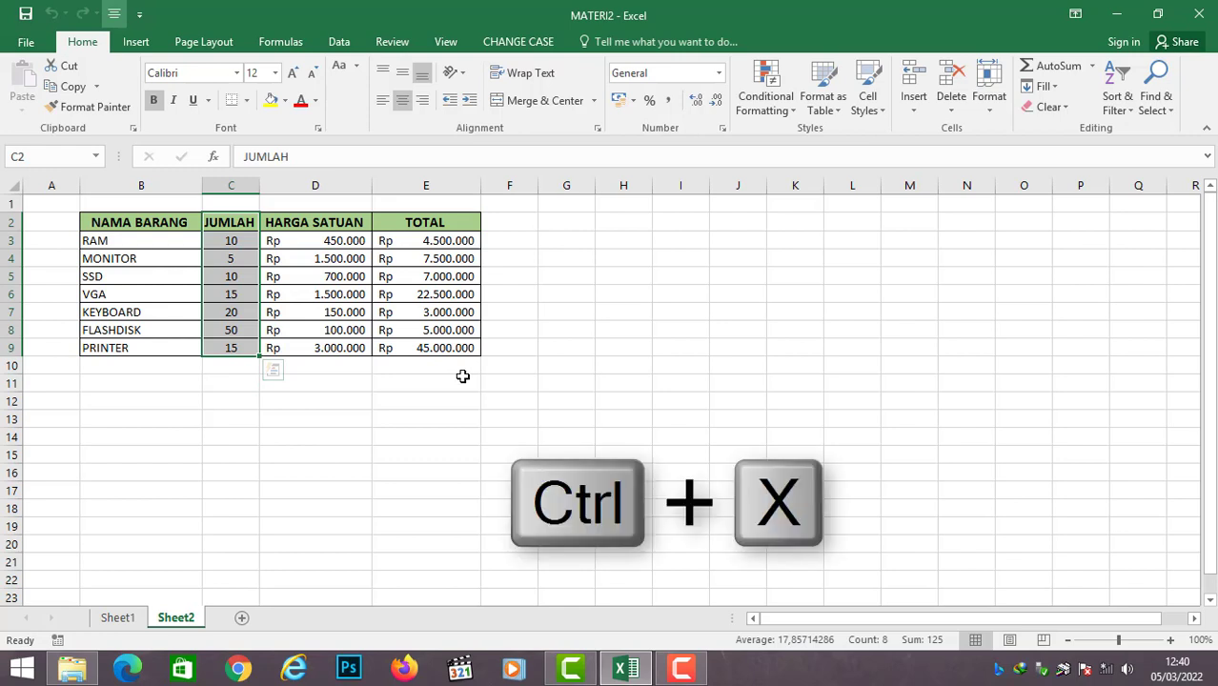
pyautogui.hotkey('ctrl', 'x')
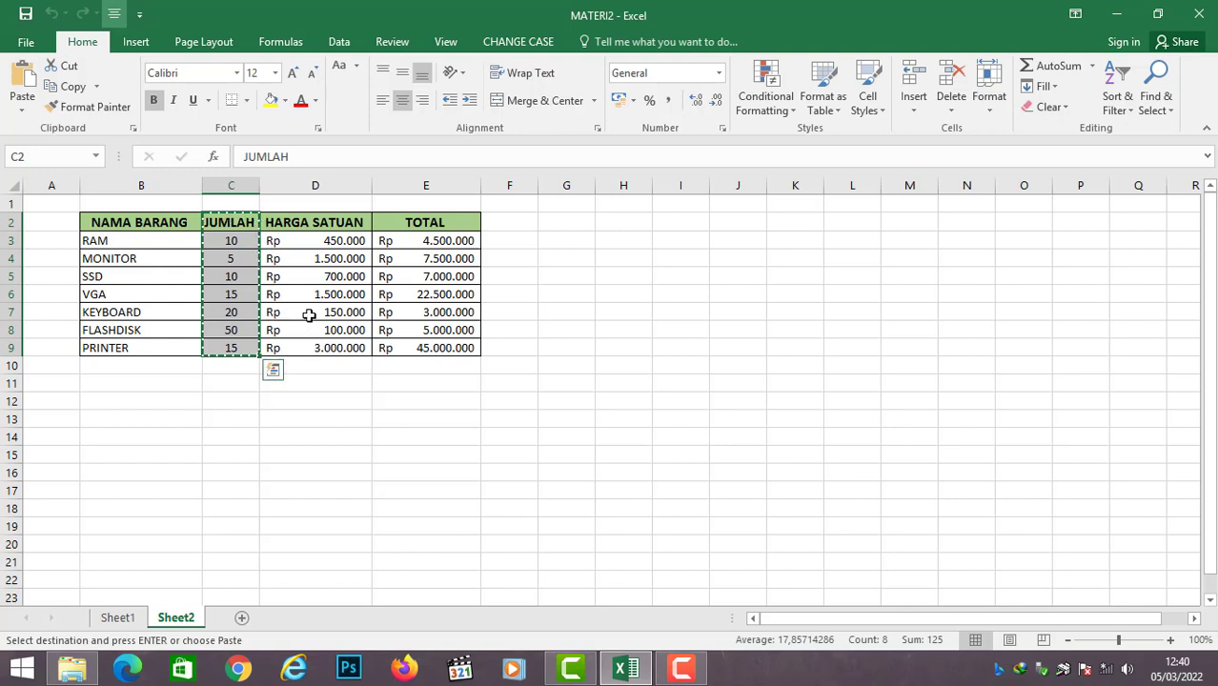
# - Paste the cut JUMLAH column at H2 so it fills H2:H9
pyautogui.click(626, 222)
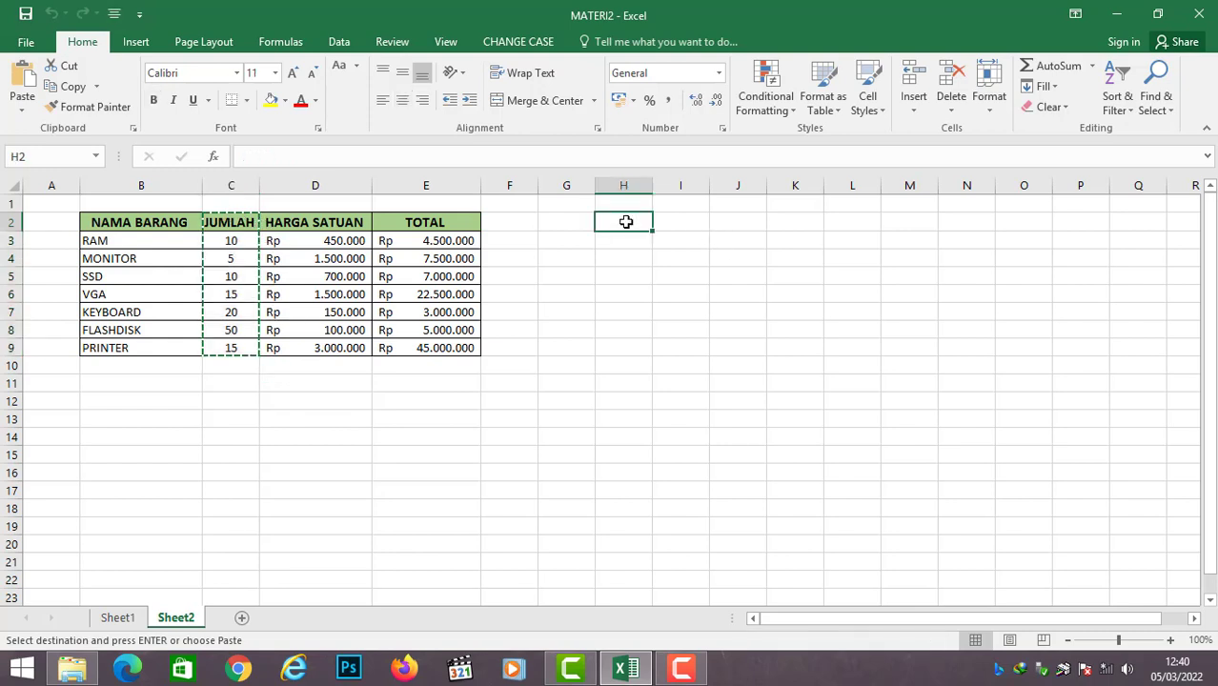
pyautogui.rightClick(627, 222)
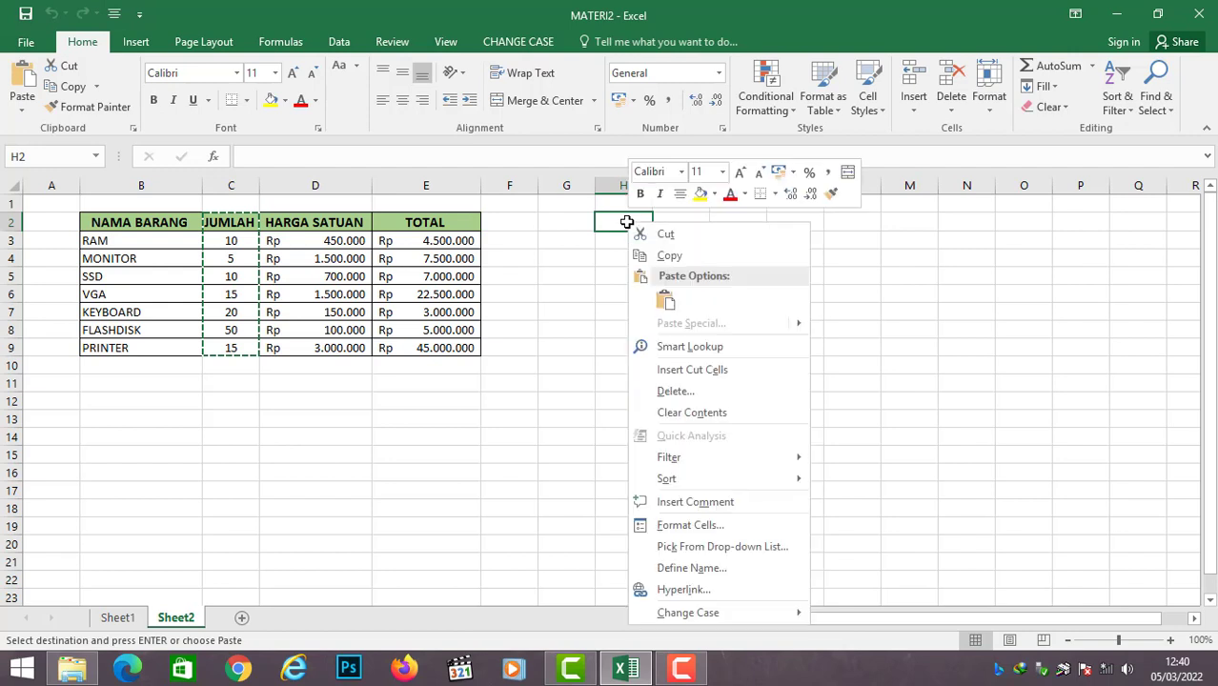
pyautogui.click(666, 303)
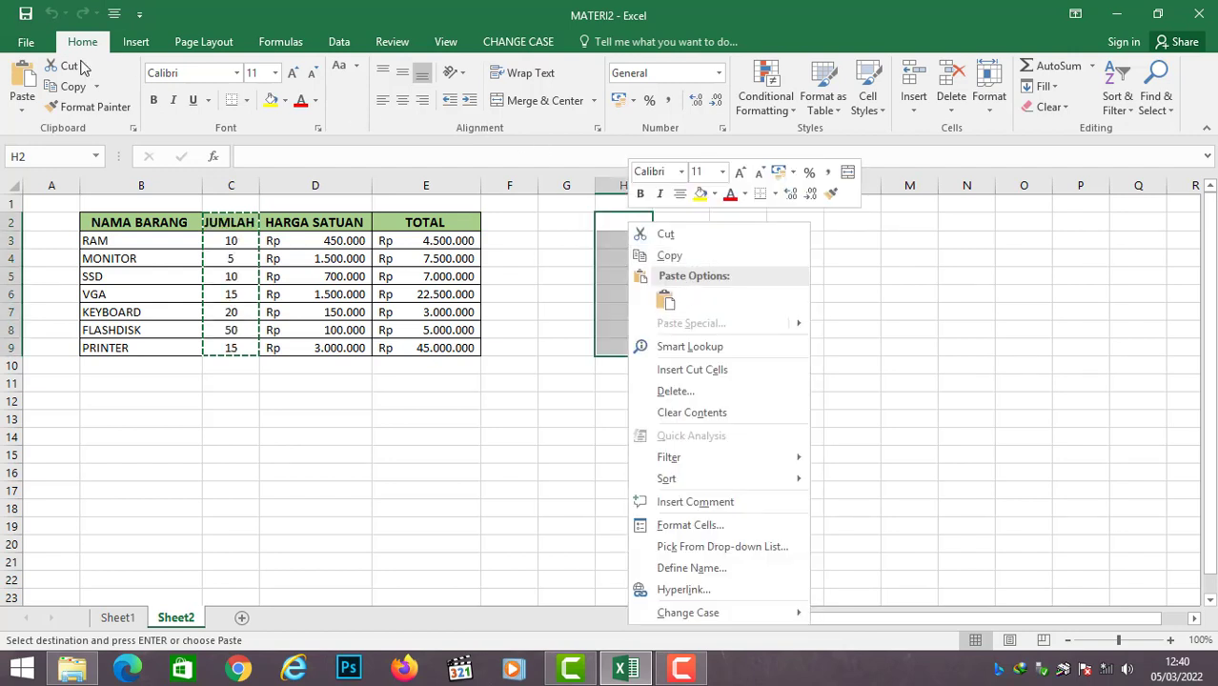
pyautogui.click(23, 111)
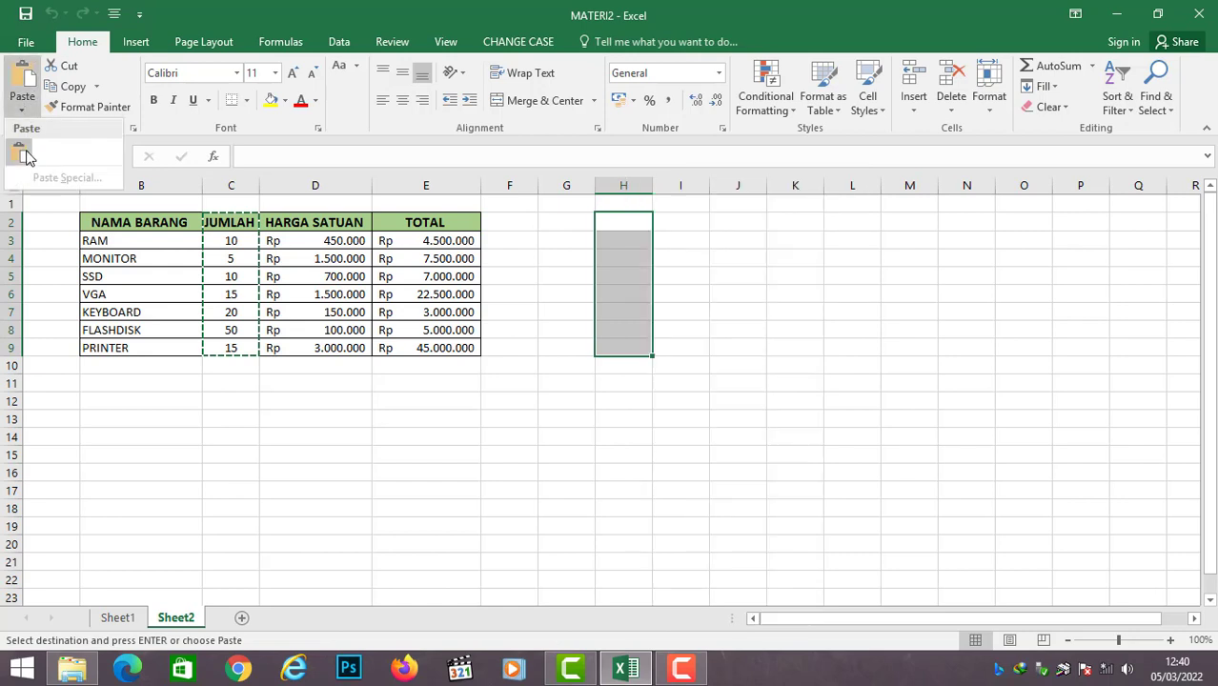
pyautogui.click(82, 46)
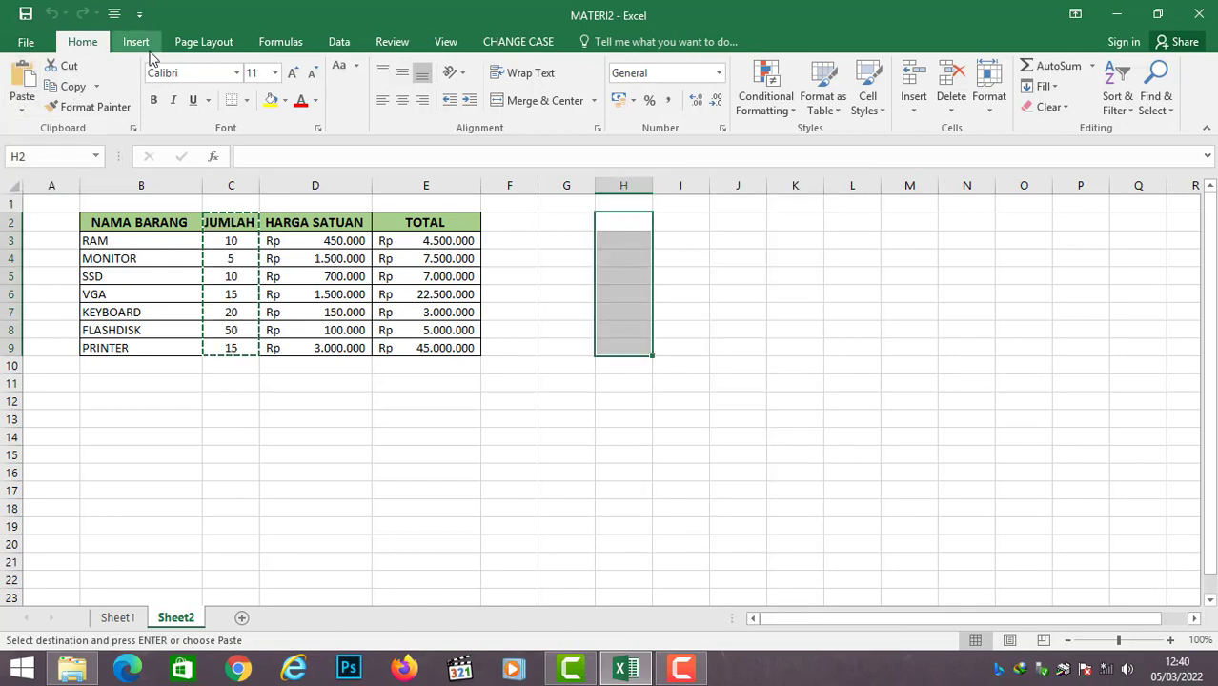
pyautogui.hotkey('ctrl', 'v')
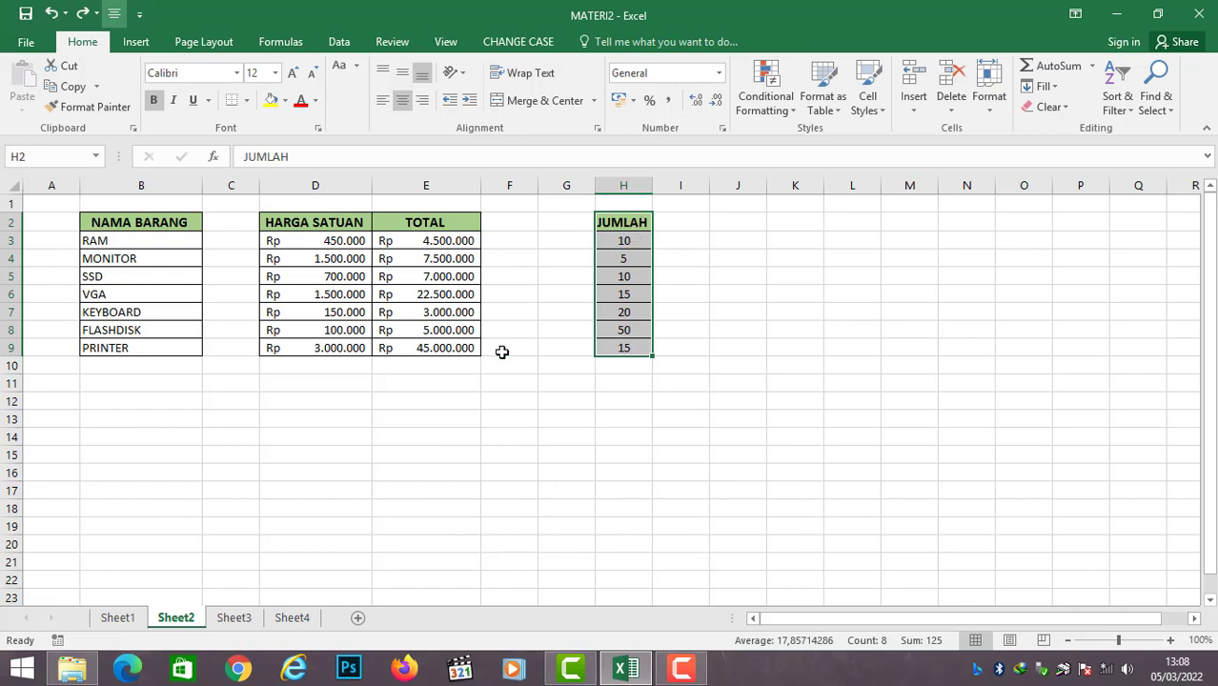
# - Copy the HARGA SATUAN cells D2:D9
pyautogui.moveTo(338, 224); pyautogui.dragTo(331, 347)
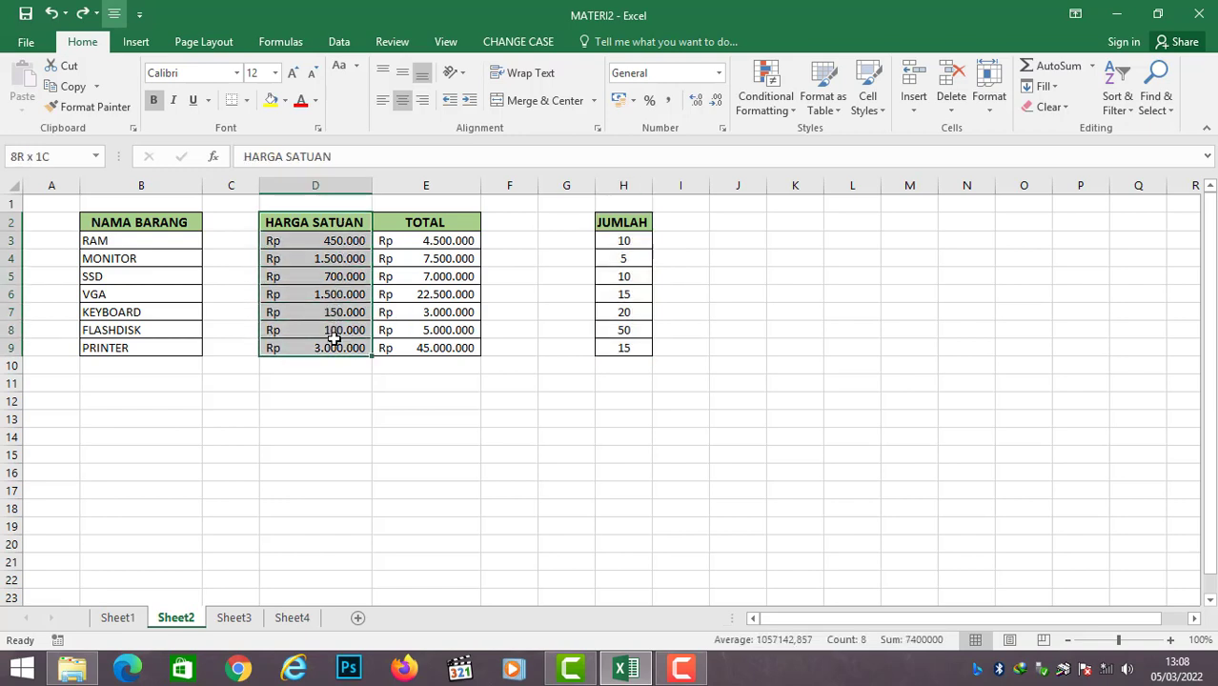
pyautogui.rightClick(324, 248)
pyautogui.press('Escape')
pyautogui.hotkey('ctrl', 'c')
pyautogui.hotkey('ctrl', 'c')
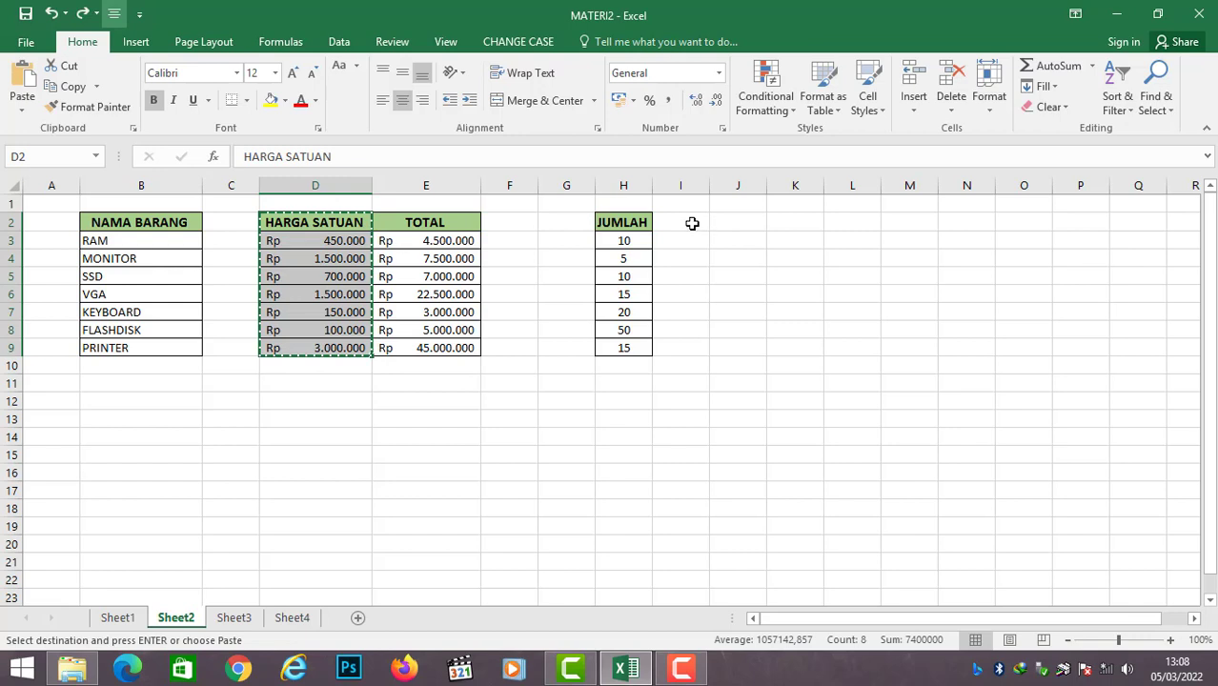
# - Paste the copied HARGA SATUAN column into J2:J9 with Ctrl+V
pyautogui.click(728, 223)
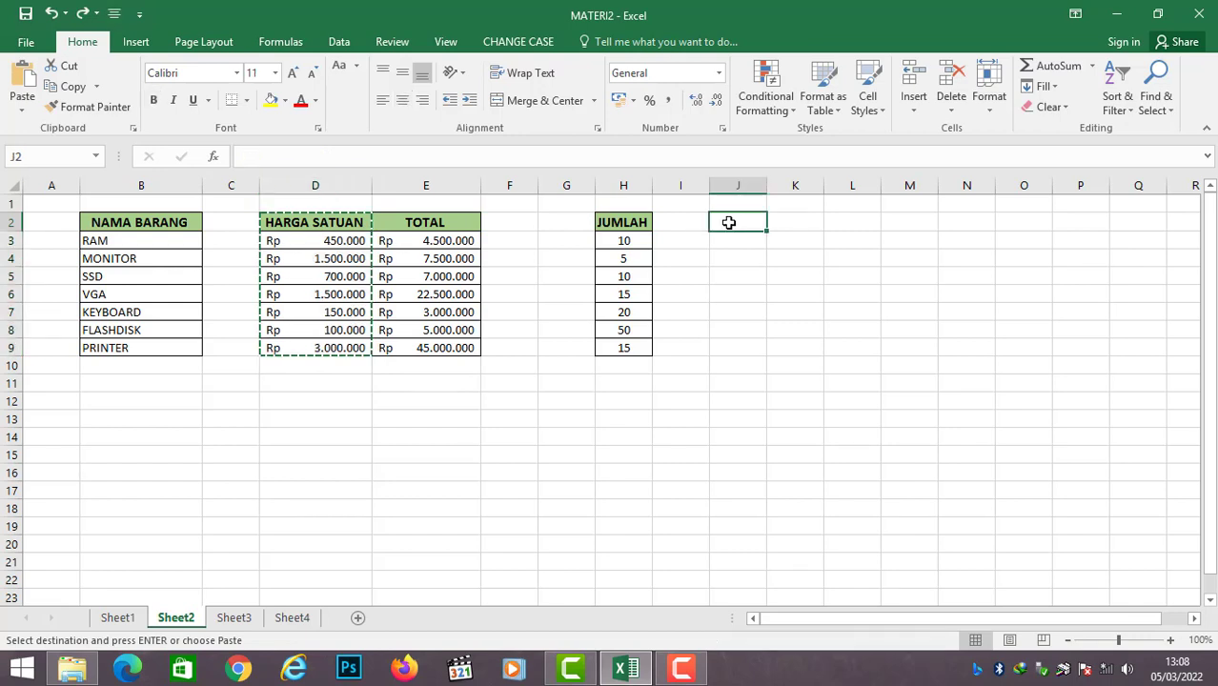
pyautogui.rightClick(728, 222)
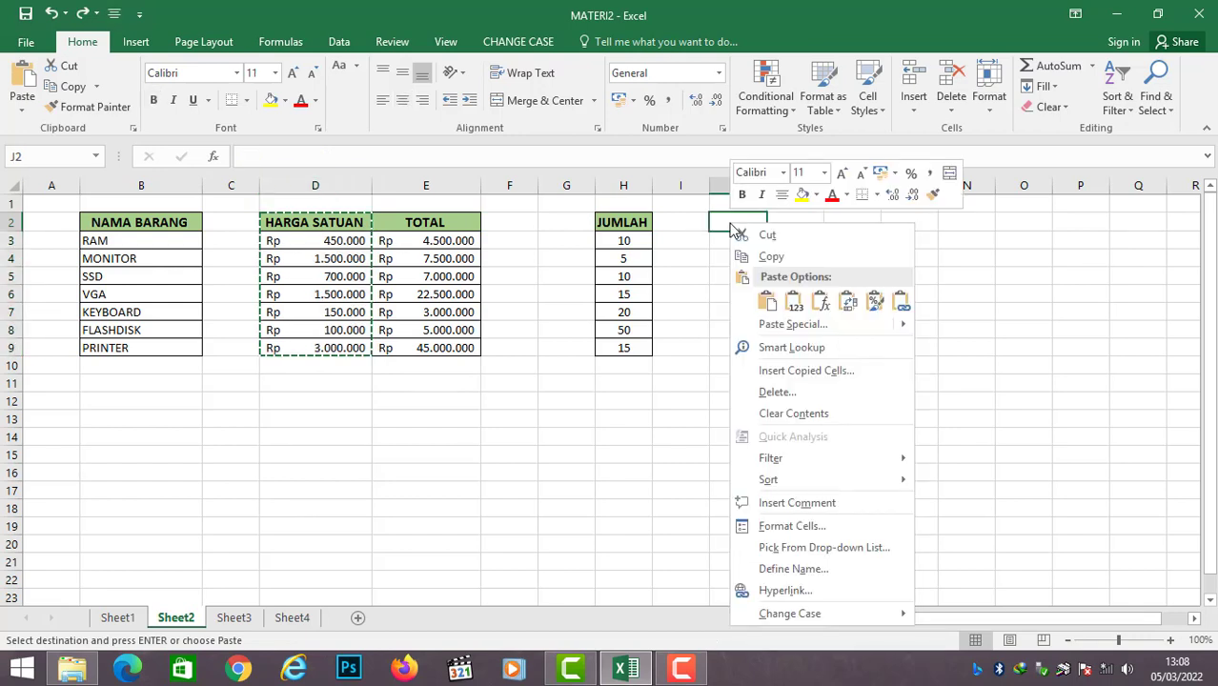
pyautogui.click(772, 314)
pyautogui.click(847, 19)
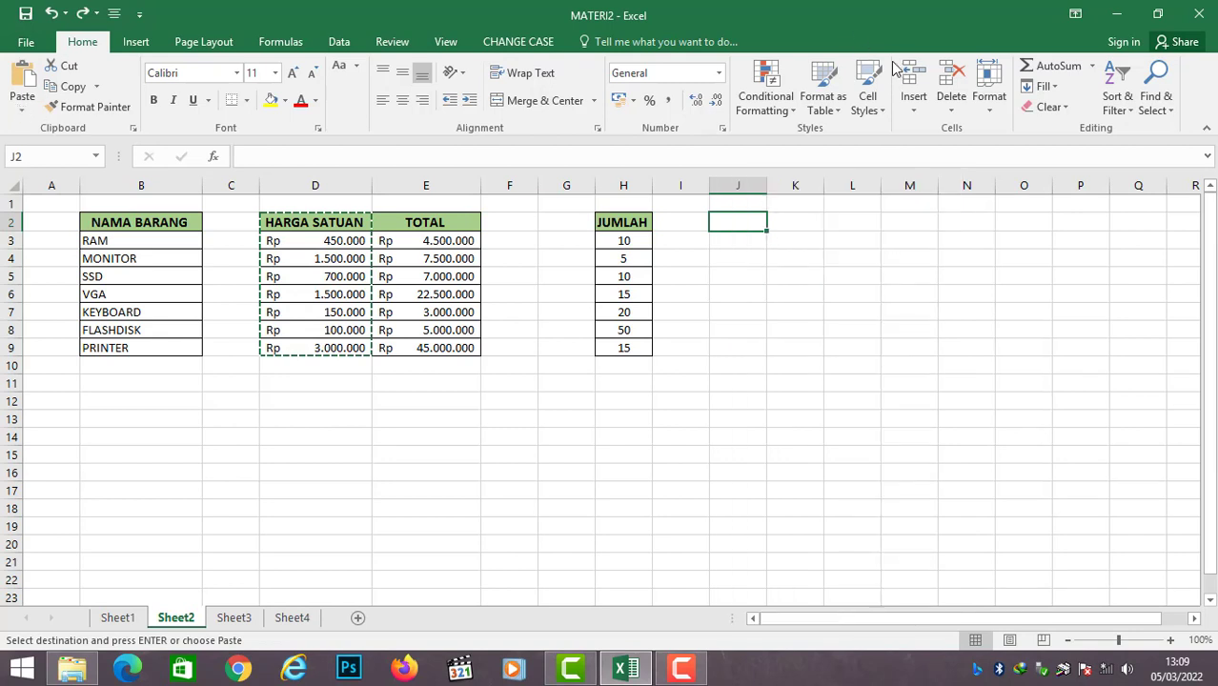
pyautogui.hotkey('ctrl', 'v')
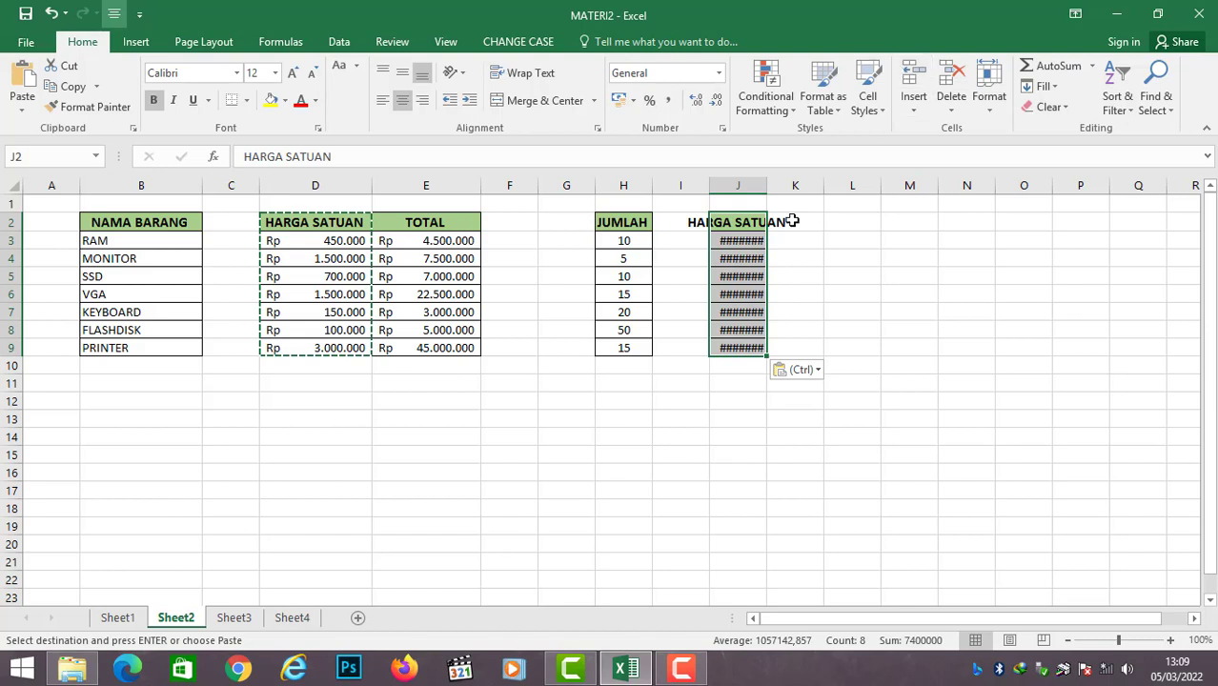
# - AutoFit column J, then paste a HARGA SATUAN copy into K2:K9 and fit column K
pyautogui.doubleClick(768, 185)
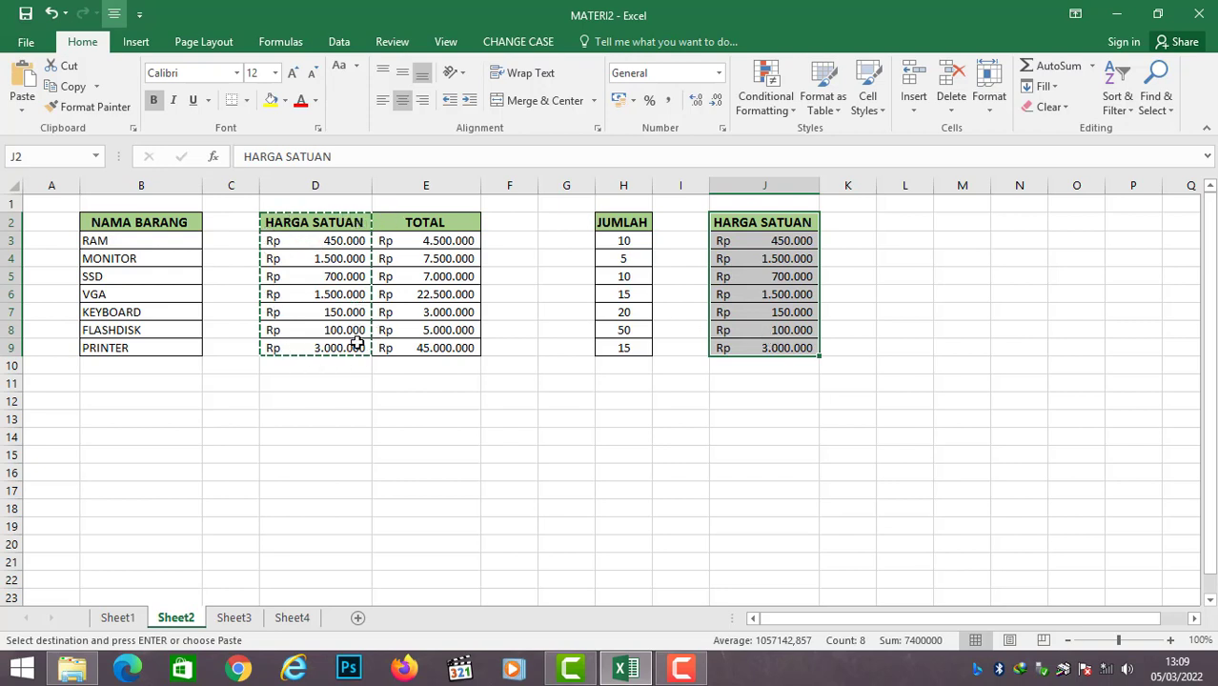
pyautogui.click(853, 225)
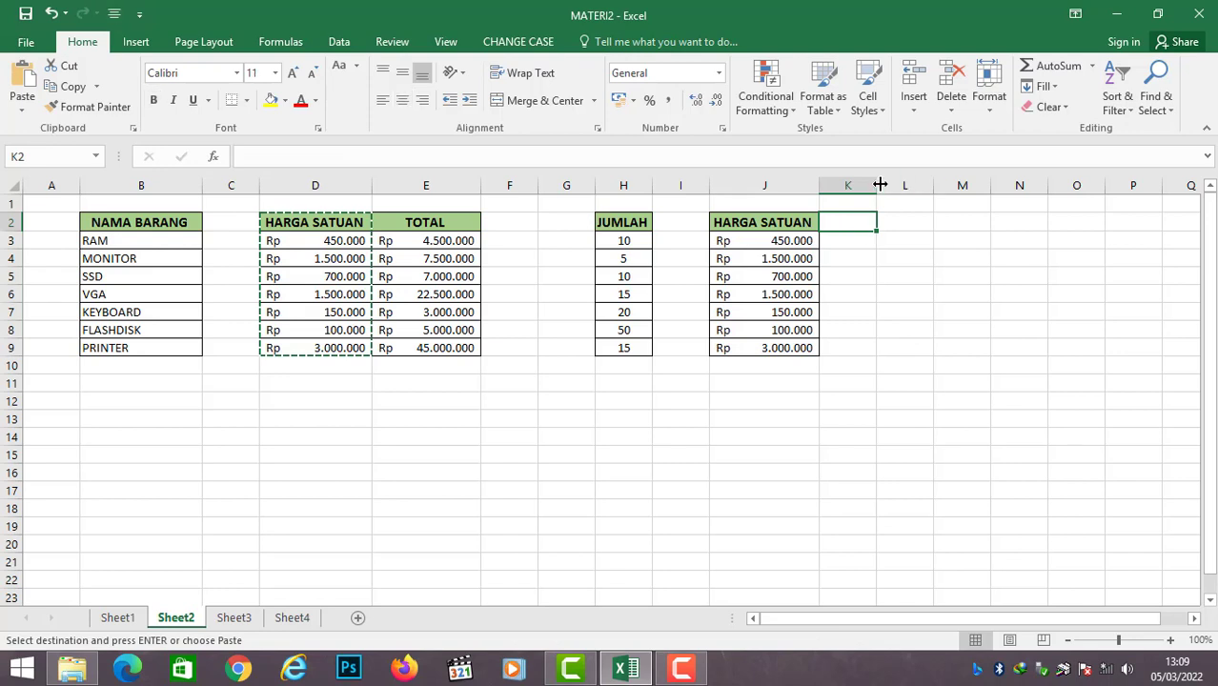
pyautogui.moveTo(878, 185); pyautogui.dragTo(892, 185)
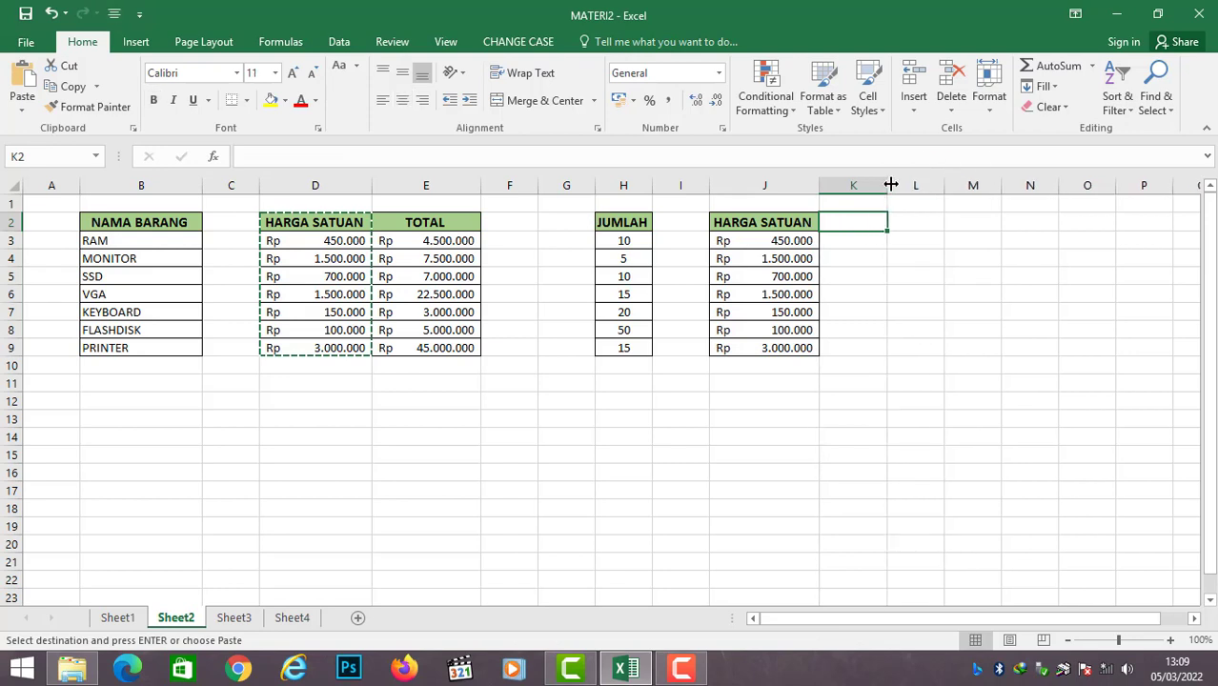
pyautogui.hotkey('ctrl', 'v')
pyautogui.doubleClick(891, 185)
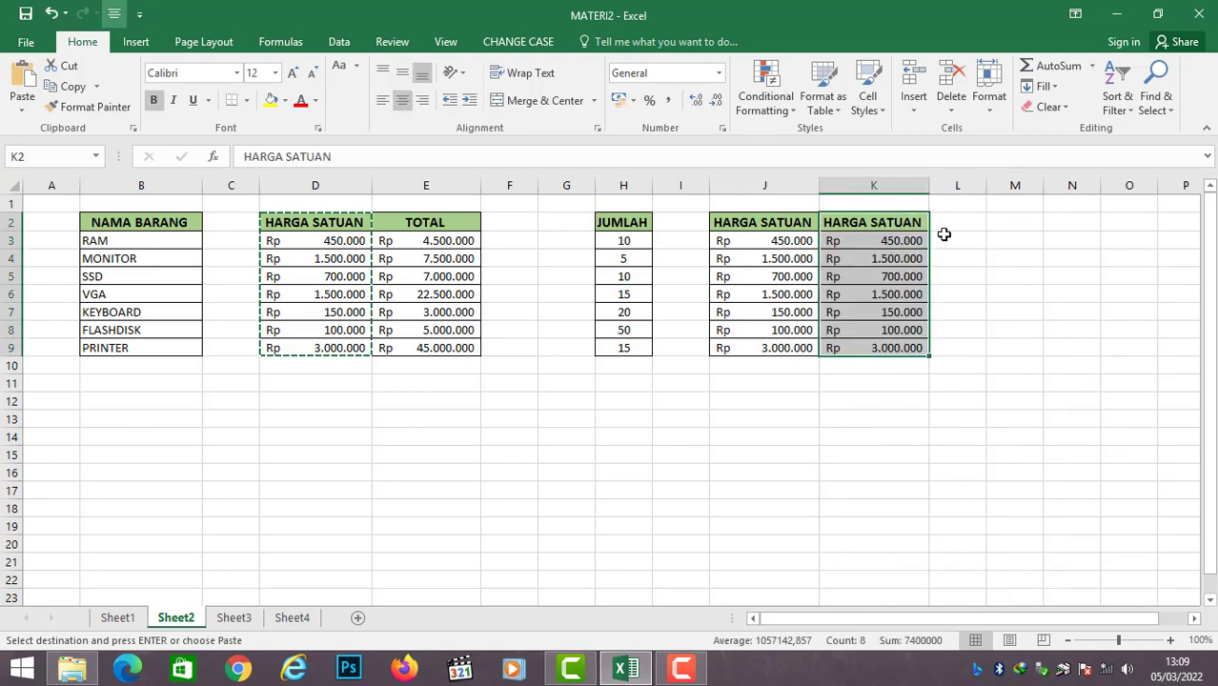
# - Paste copies into L2:L9 via right-click Paste and M2:M9 via Home Paste, widening both
pyautogui.click(956, 226)
pyautogui.rightClick(959, 227)
pyautogui.click(997, 304)
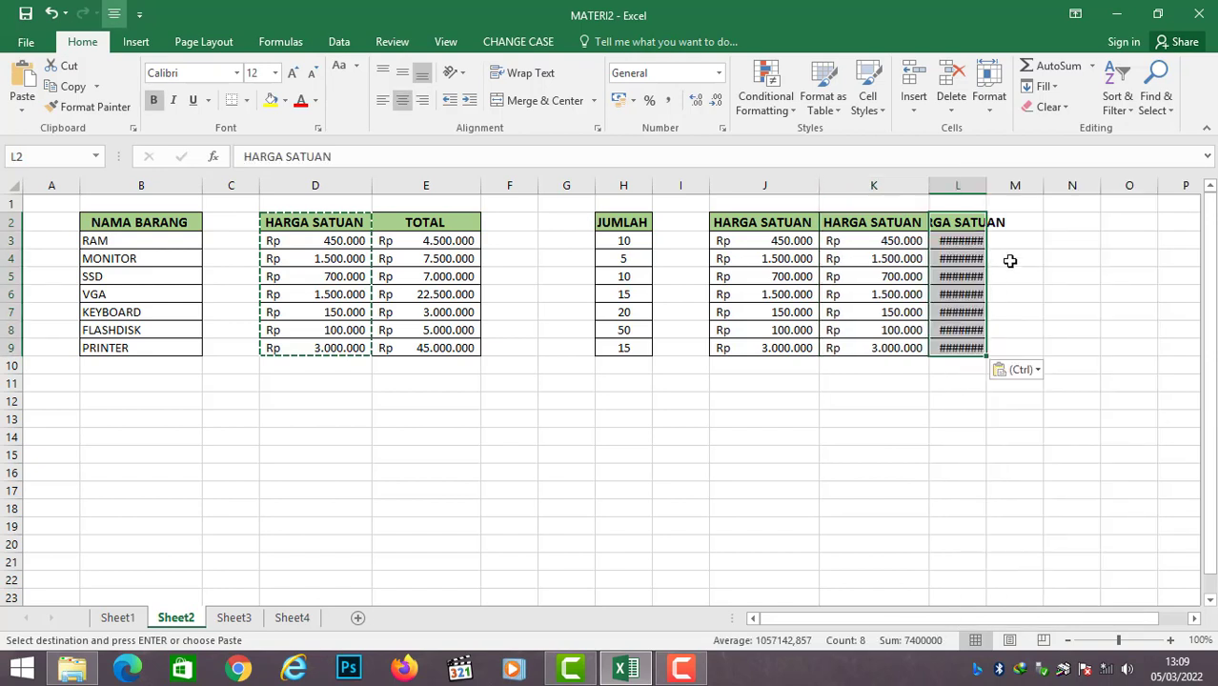
pyautogui.moveTo(989, 188); pyautogui.dragTo(1001, 188)
pyautogui.click(1044, 225)
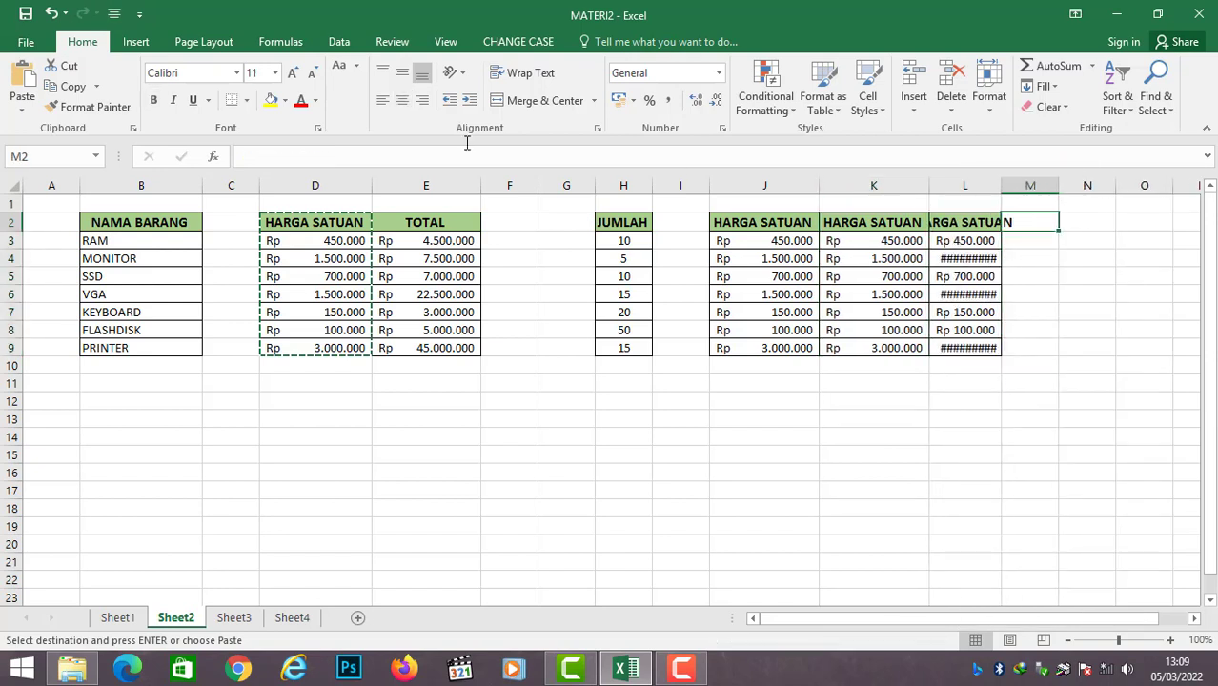
pyautogui.click(24, 99)
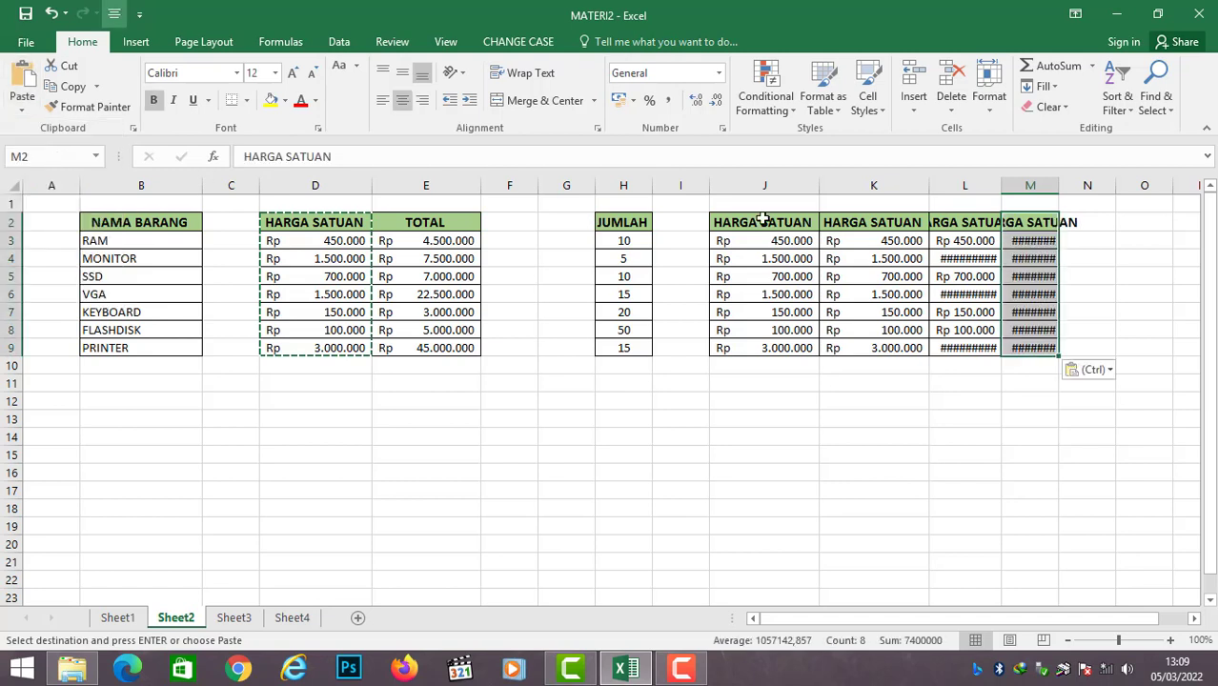
pyautogui.click(20, 154)
pyautogui.moveTo(1058, 187); pyautogui.dragTo(1101, 188)
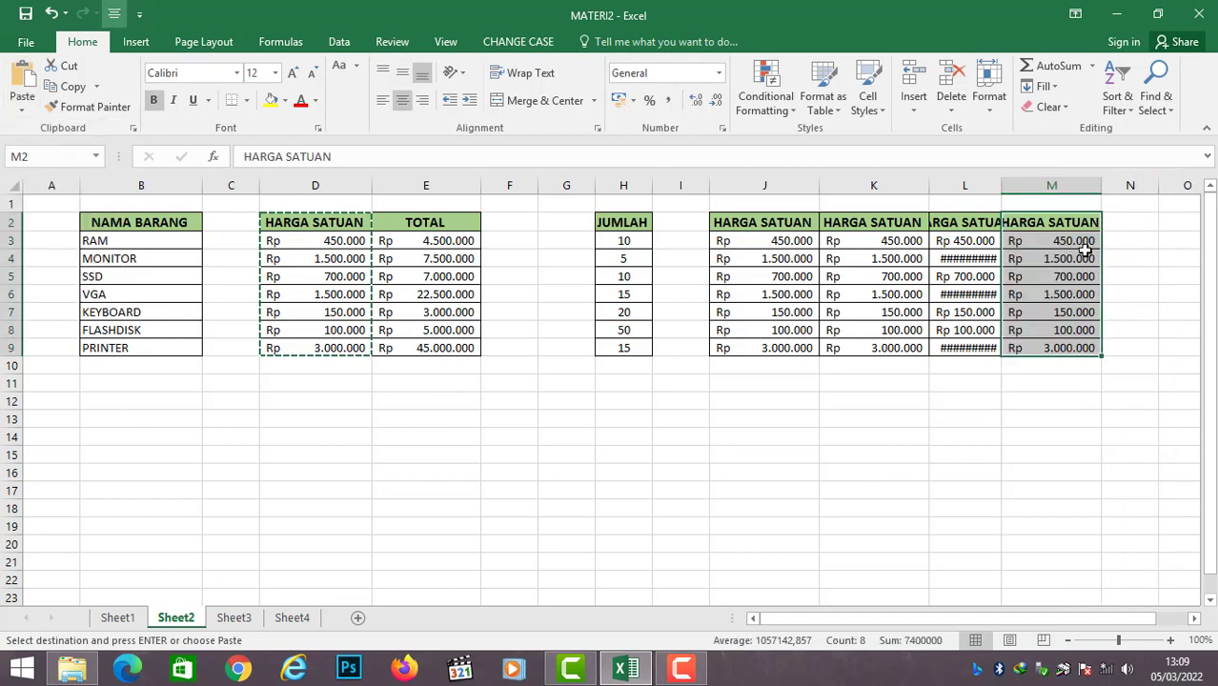
pyautogui.click(984, 279)
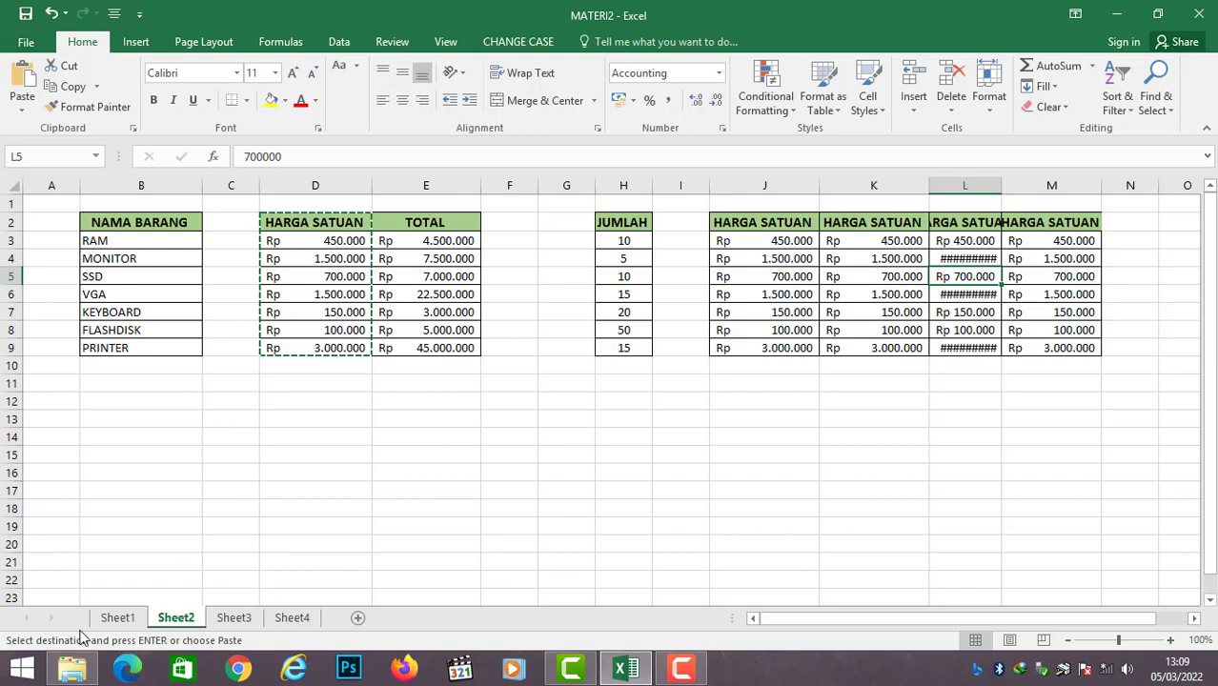
# - Paste the HARGA SATUAN copy into A1:A8 on Sheet3
pyautogui.click(246, 621)
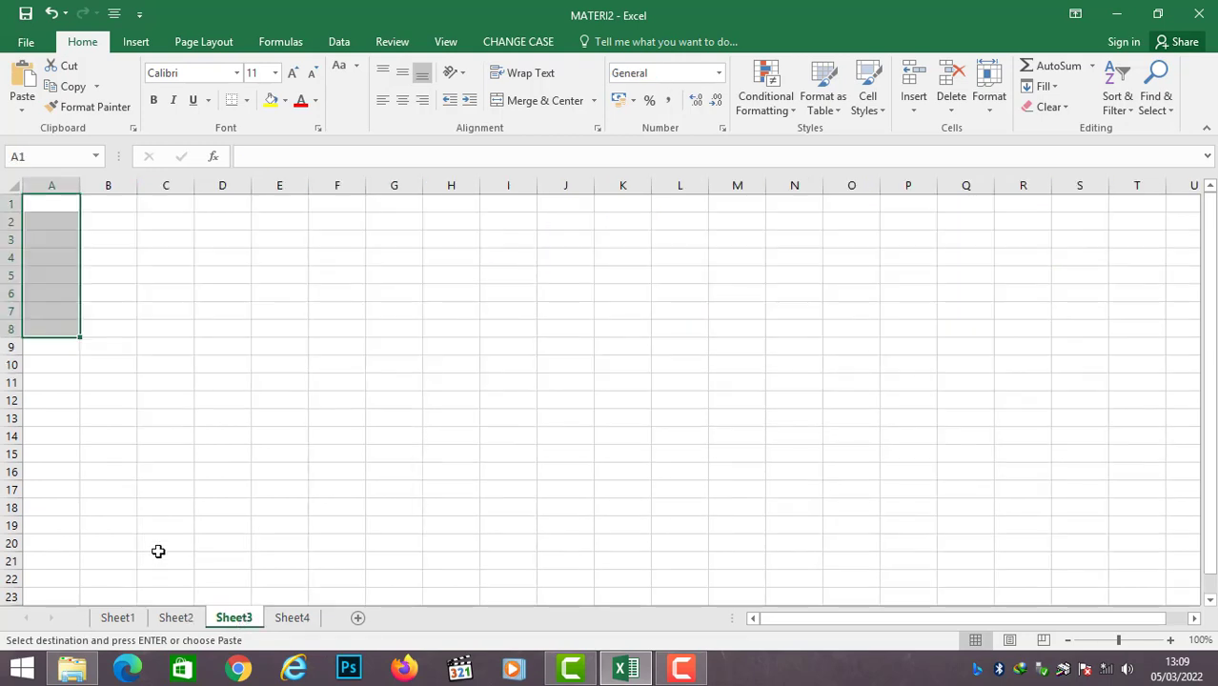
pyautogui.click(66, 204)
pyautogui.rightClick(67, 209)
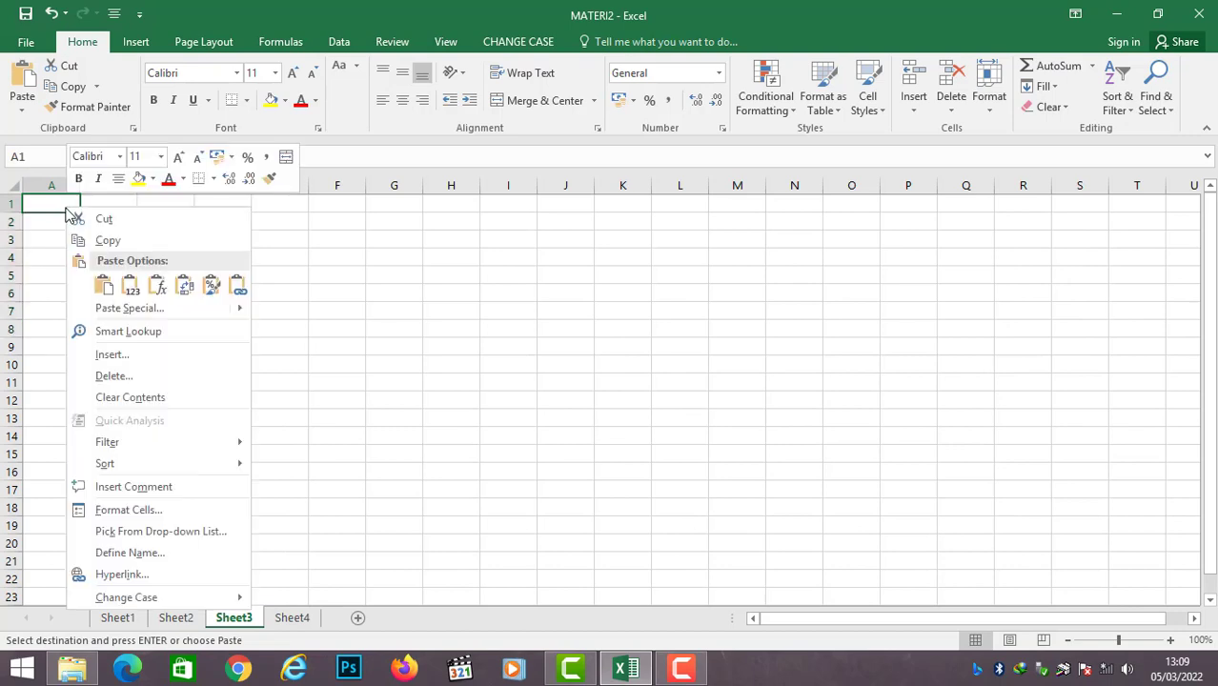
pyautogui.click(103, 285)
# - Paste the same copy into A1:A8 on Sheet4, then return to Sheet2
pyautogui.click(296, 621)
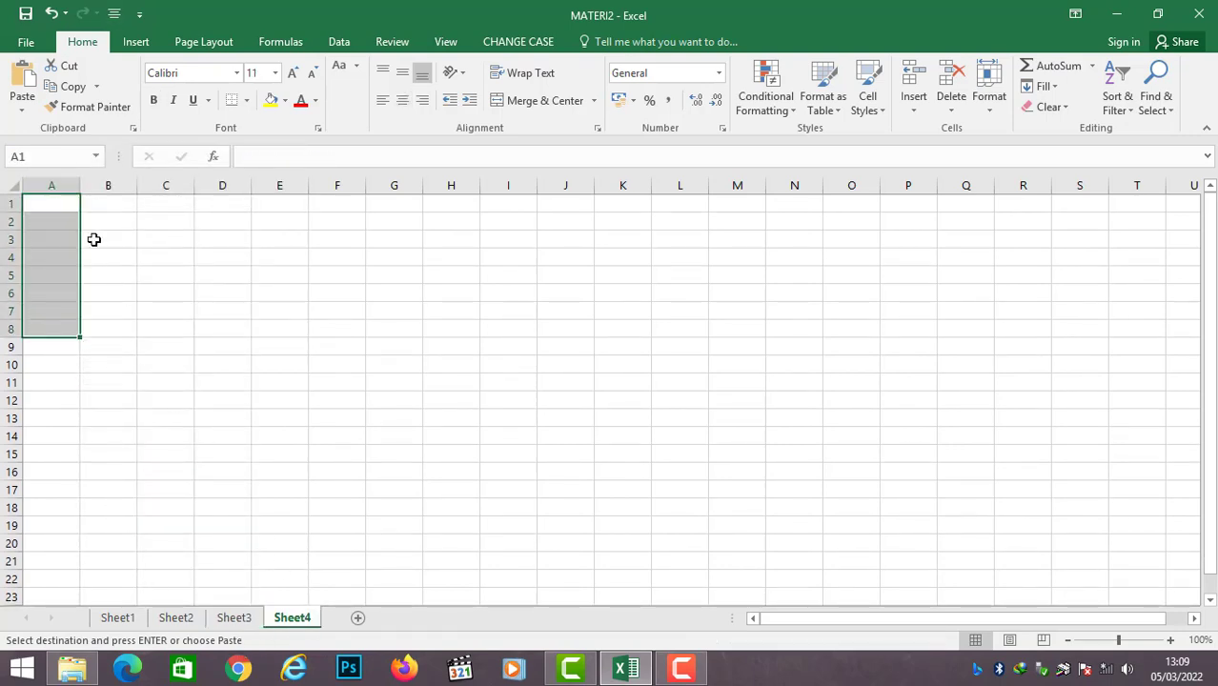
pyautogui.rightClick(62, 203)
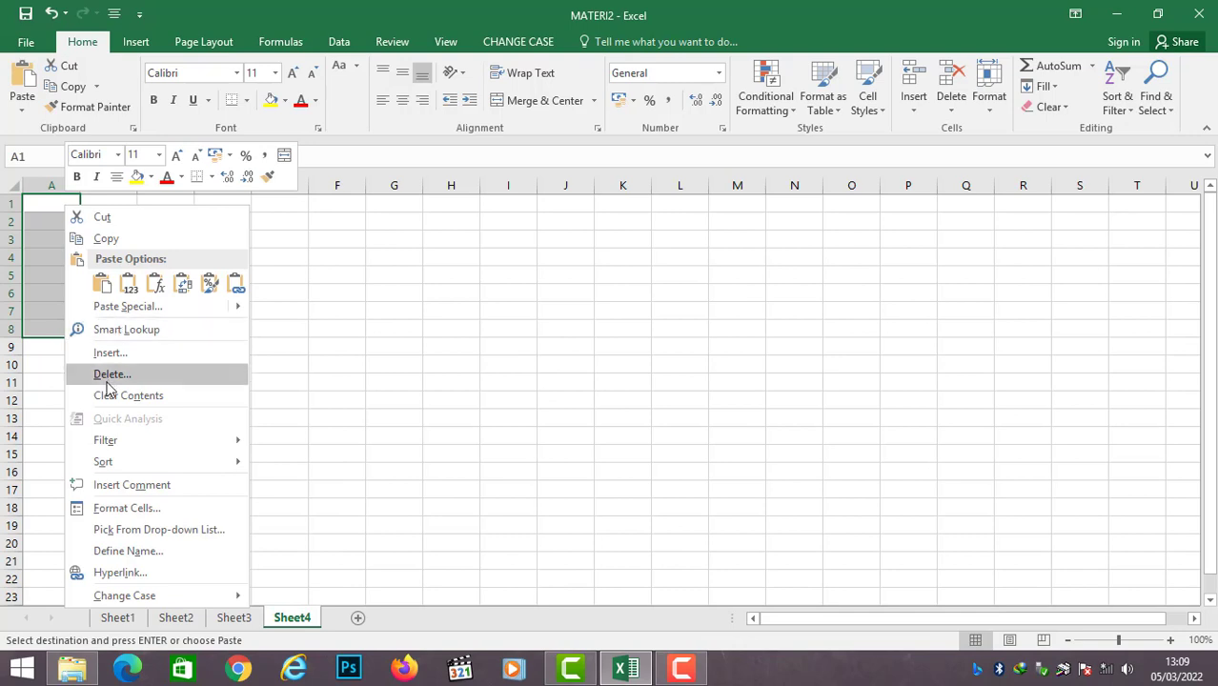
pyautogui.click(103, 284)
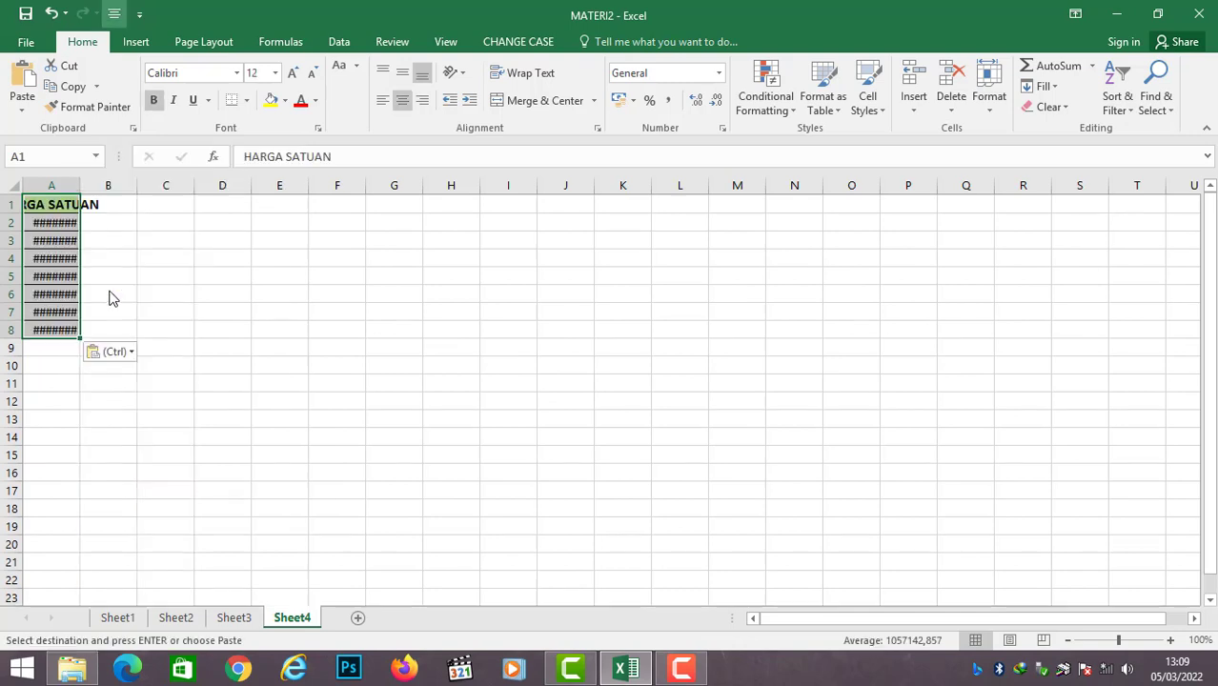
pyautogui.click(175, 619)
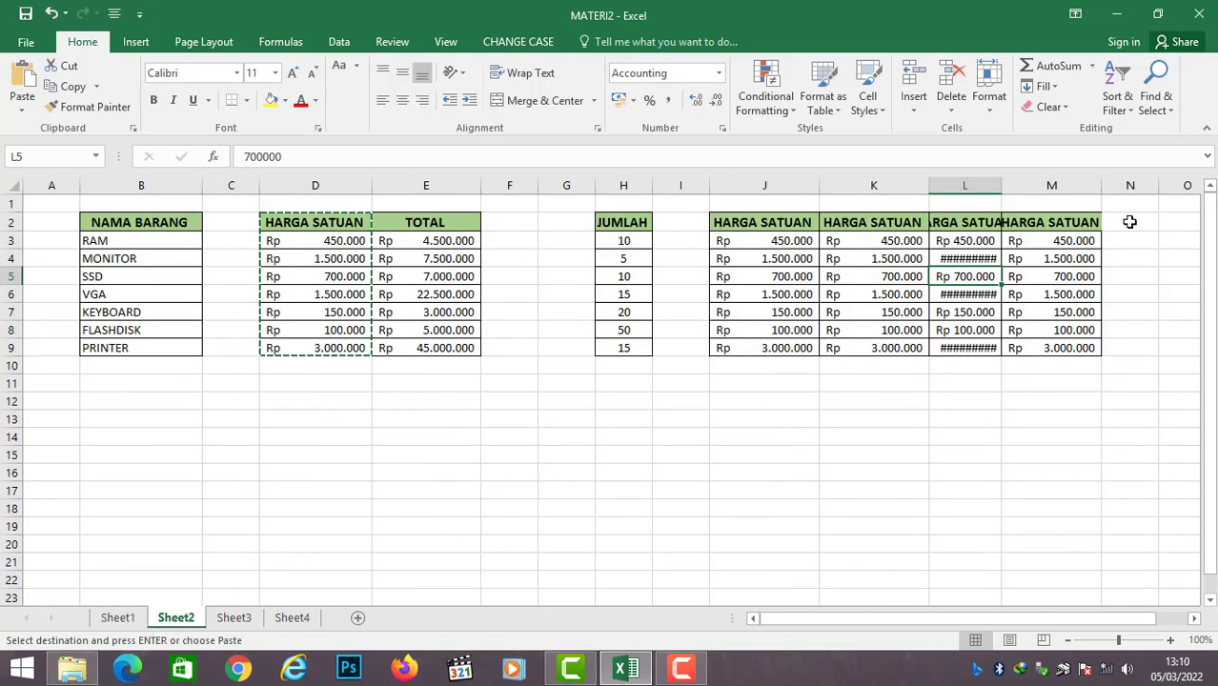
# - Paste the HARGA SATUAN column into N2:N9 with Enter and AutoFit column N
pyautogui.click(1125, 221)
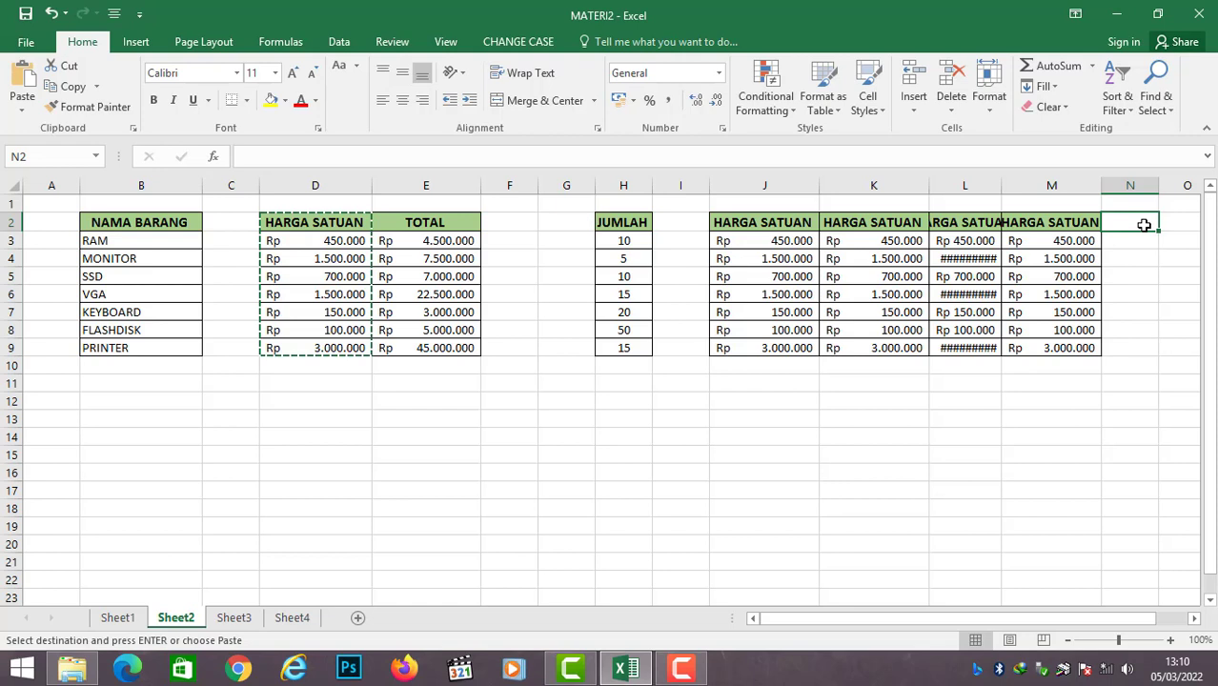
pyautogui.press('Return')
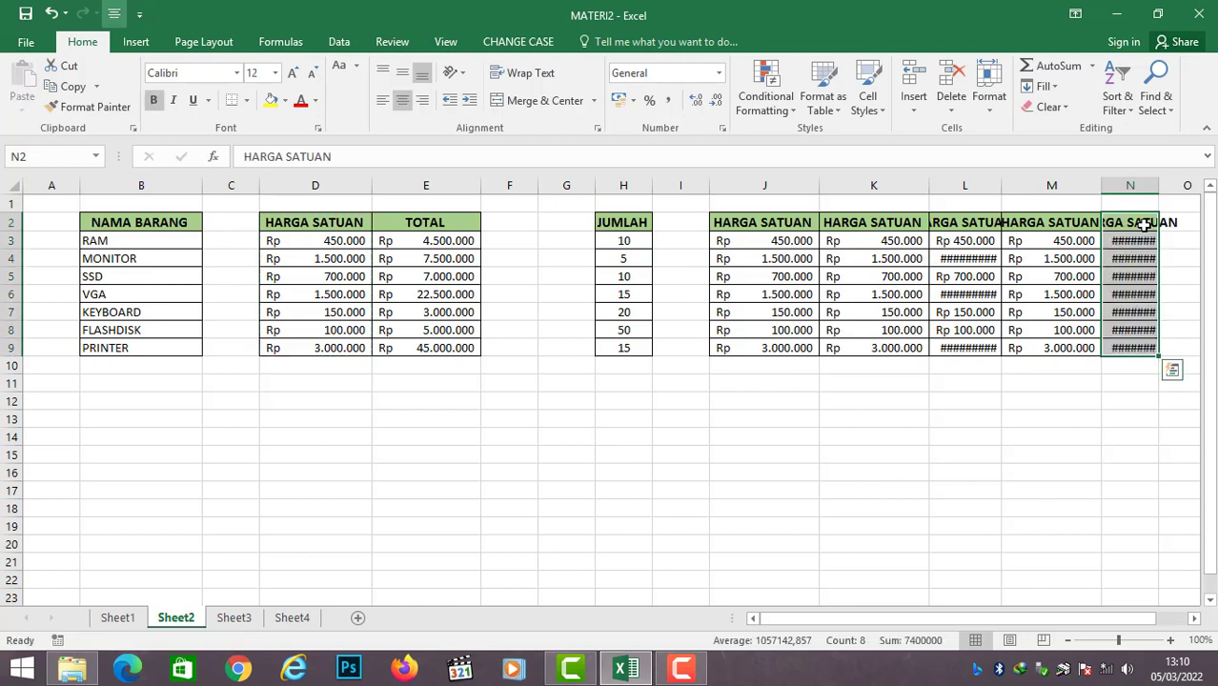
pyautogui.doubleClick(1159, 185)
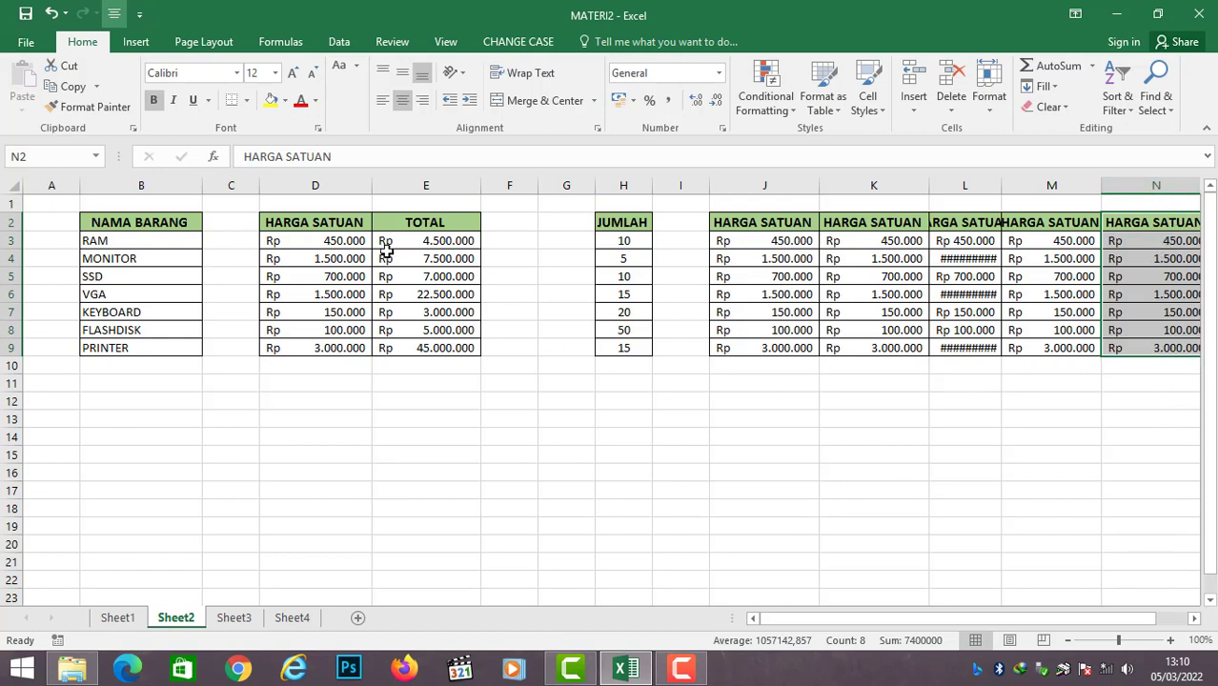
# - Recopy D2:D9, then cancel copy mode with Esc and clear the selection
pyautogui.moveTo(340, 223); pyautogui.dragTo(339, 348)
pyautogui.hotkey('ctrl', 'c')
pyautogui.press('Escape')
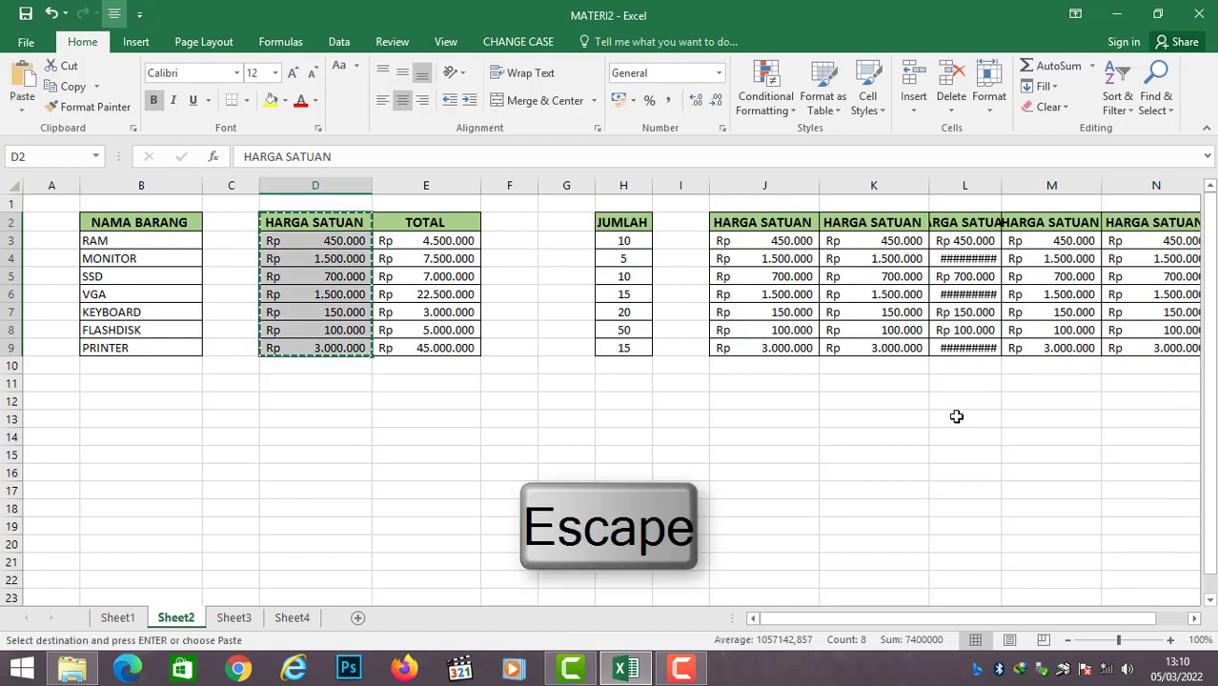
pyautogui.press('Escape')
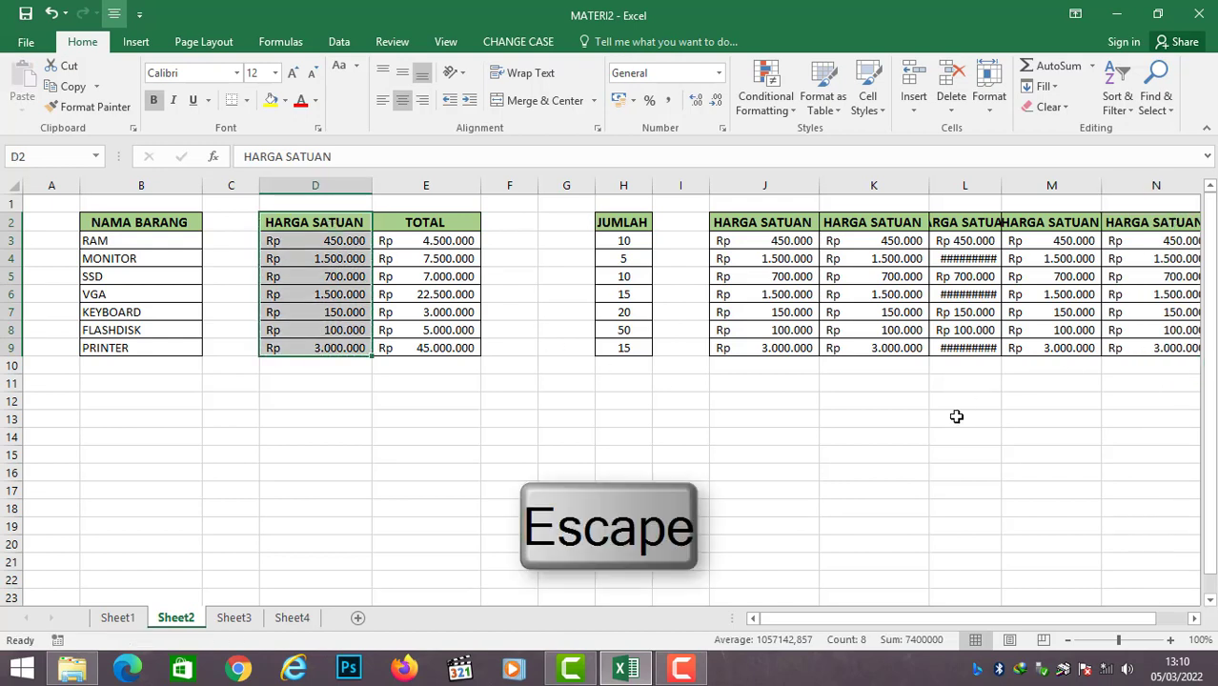
pyautogui.click(957, 417)
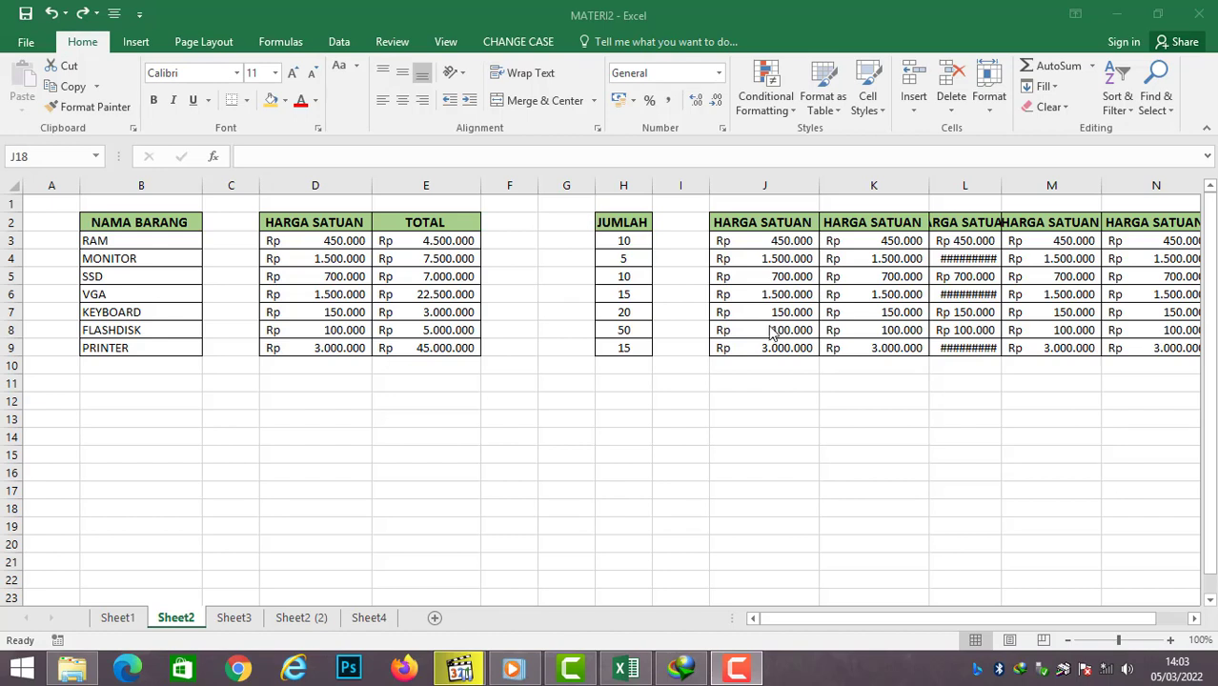
# - Drag the JUMLAH quantities from H2:H9 back to C2:C9, then select J2:J9
pyautogui.moveTo(620, 223); pyautogui.dragTo(628, 349)
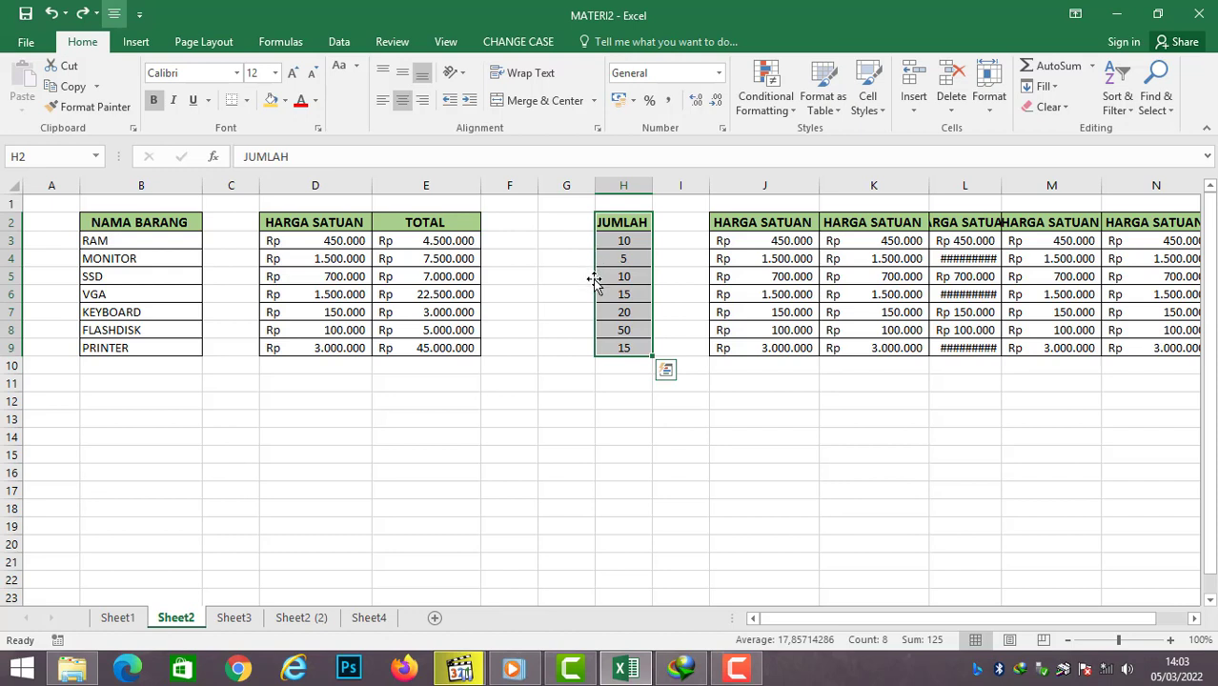
pyautogui.moveTo(595, 270); pyautogui.dragTo(226, 270)
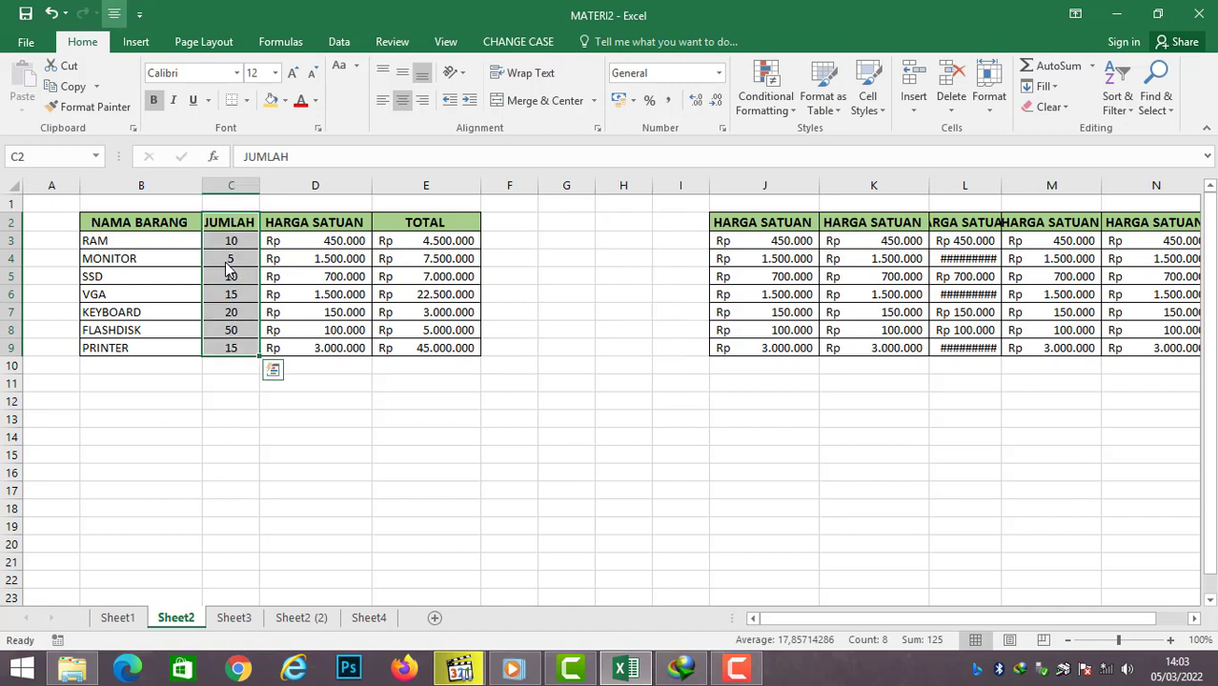
pyautogui.moveTo(740, 222); pyautogui.dragTo(742, 345)
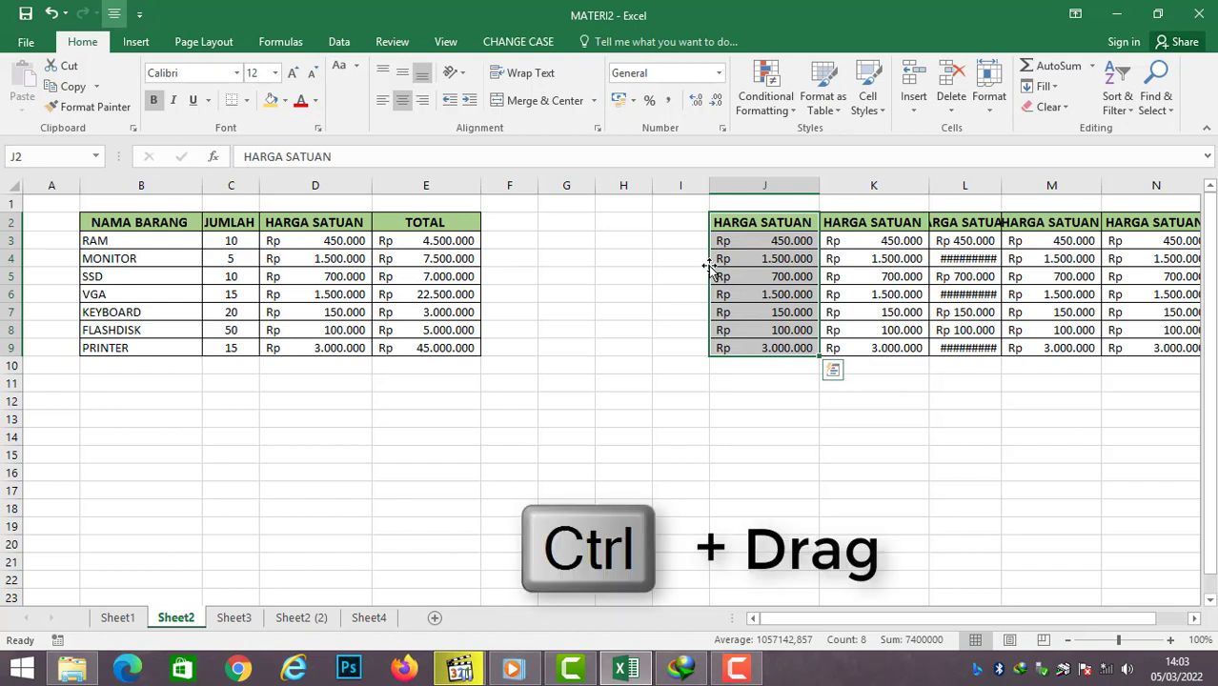
# - Ctrl-drag the J2:J9 HARGA SATUAN block down to copy it at F12
pyautogui.moveTo(709, 267)
pyautogui.keyDown('ctrl'); pyautogui.mouseDown()
pyautogui.moveTo(509, 438)
pyautogui.moveTo(809, 447)
pyautogui.moveTo(883, 429)
pyautogui.mouseUp(); pyautogui.keyUp('ctrl')
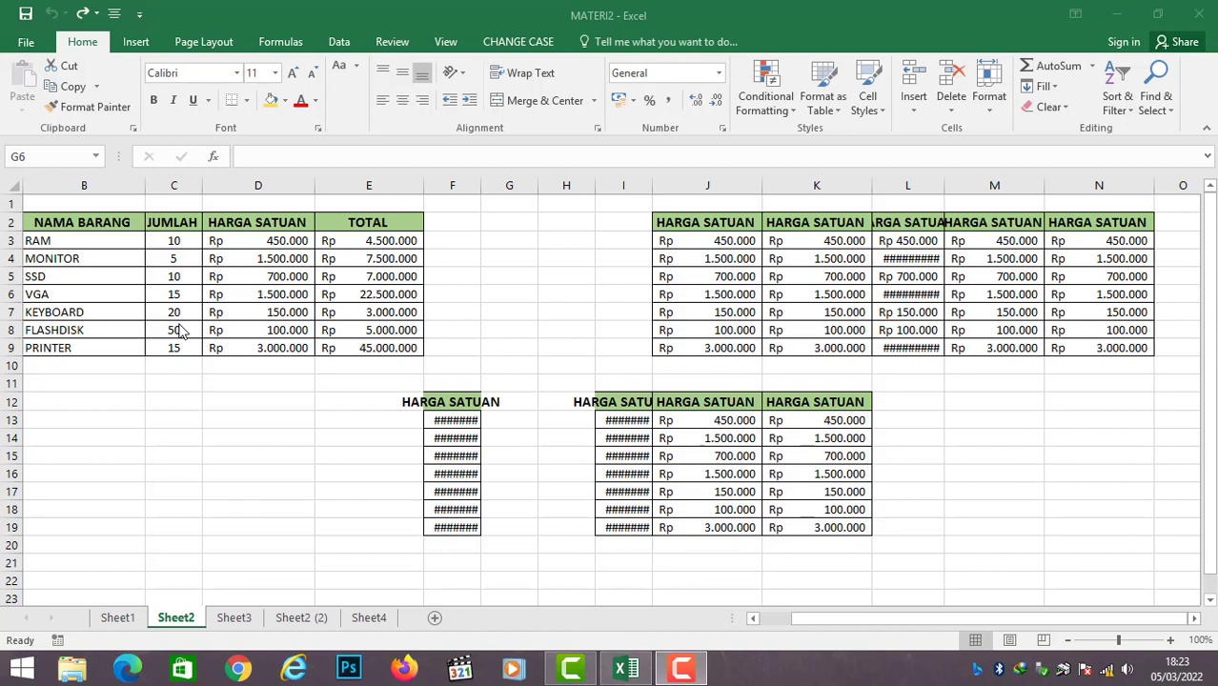
# - Fill the RAM row B3:E3 with gold
pyautogui.moveTo(40, 240); pyautogui.dragTo(336, 245)
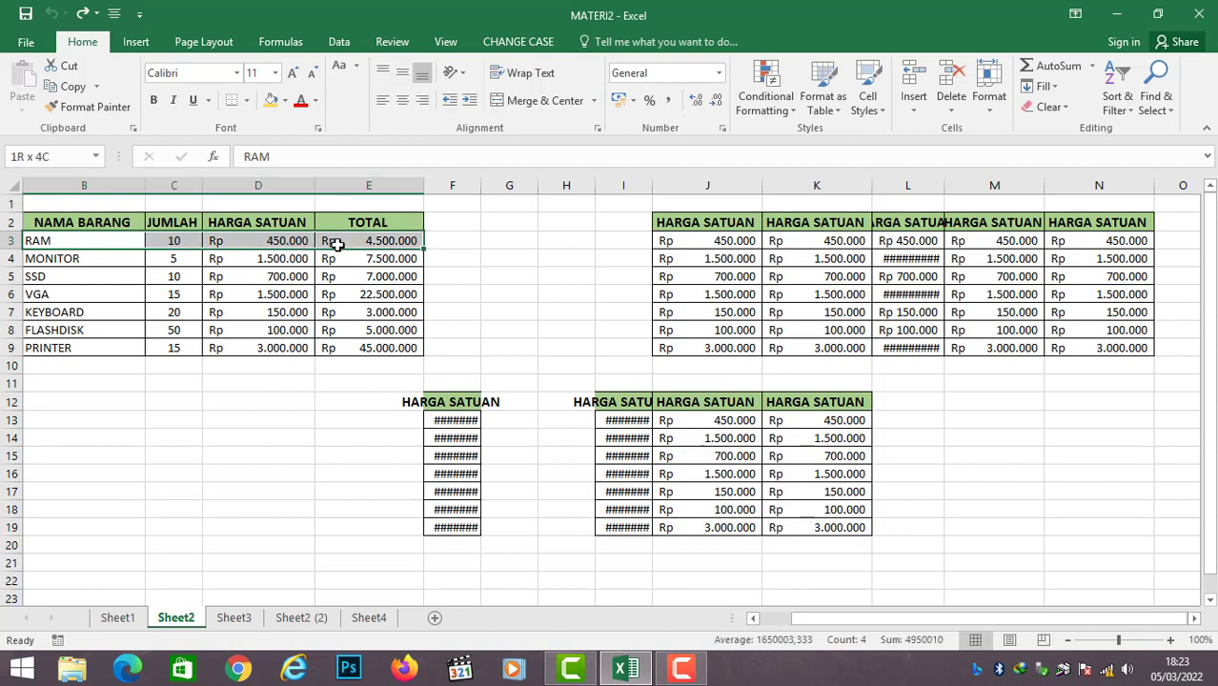
pyautogui.click(272, 100)
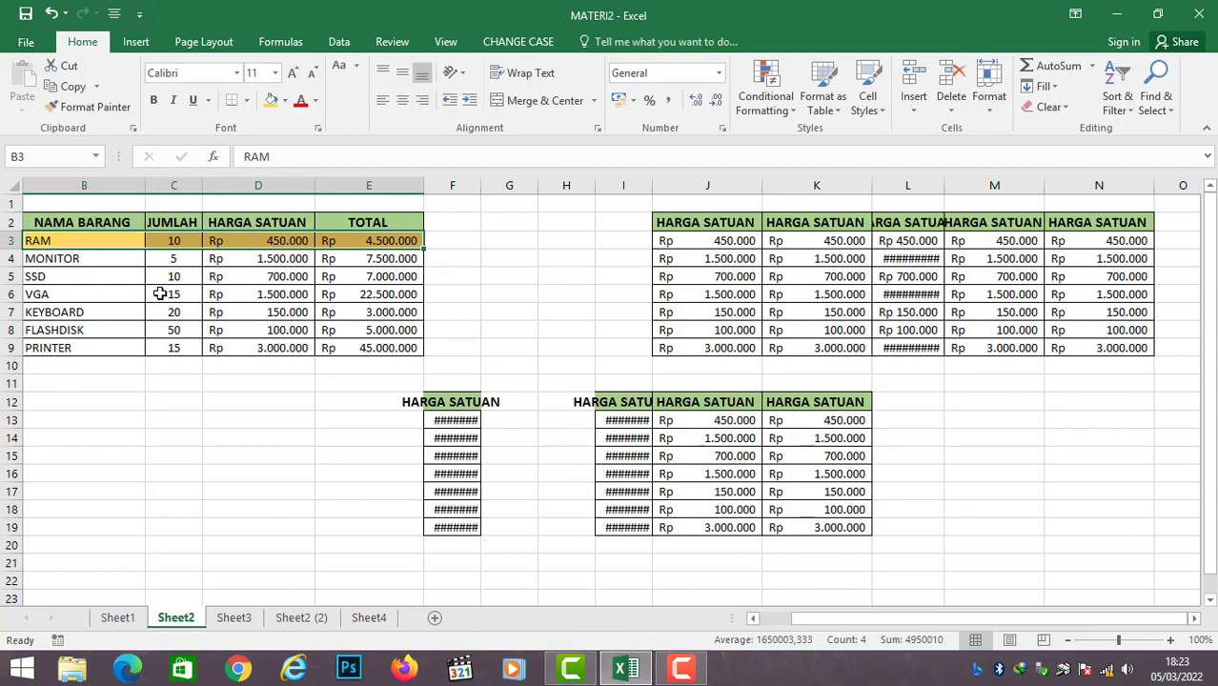
pyautogui.click(40, 297)
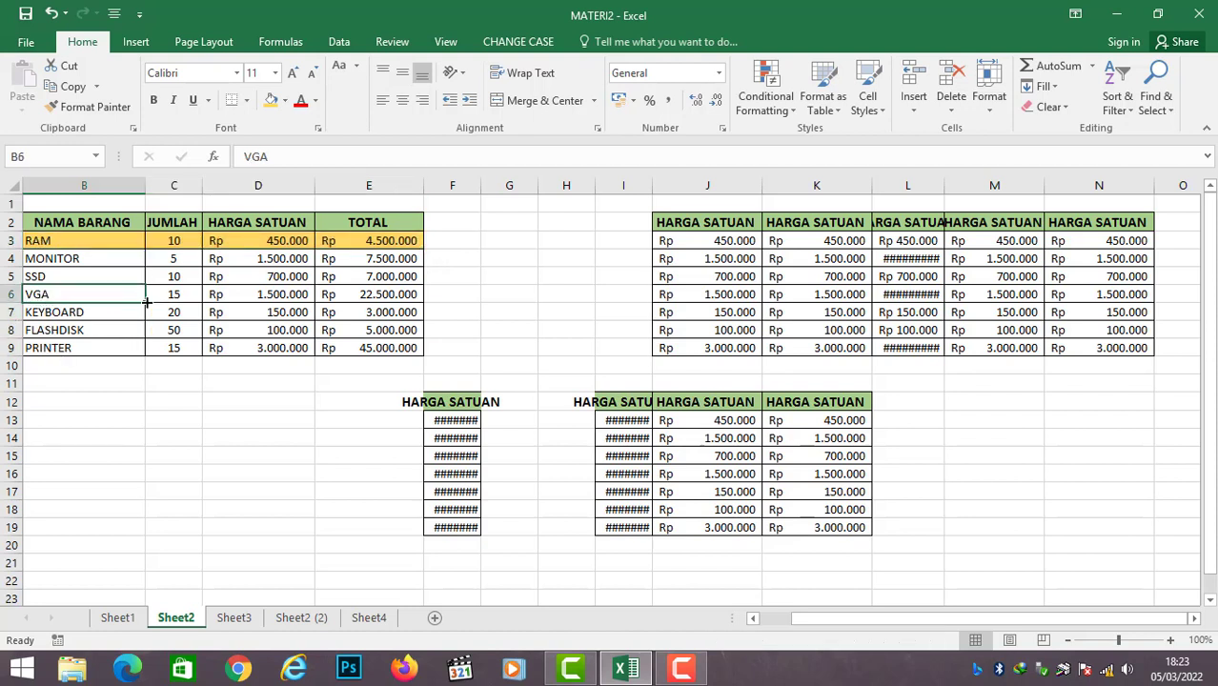
# - Cut the RAM row and insert the cut cells above the VGA row
pyautogui.moveTo(33, 244); pyautogui.dragTo(345, 242)
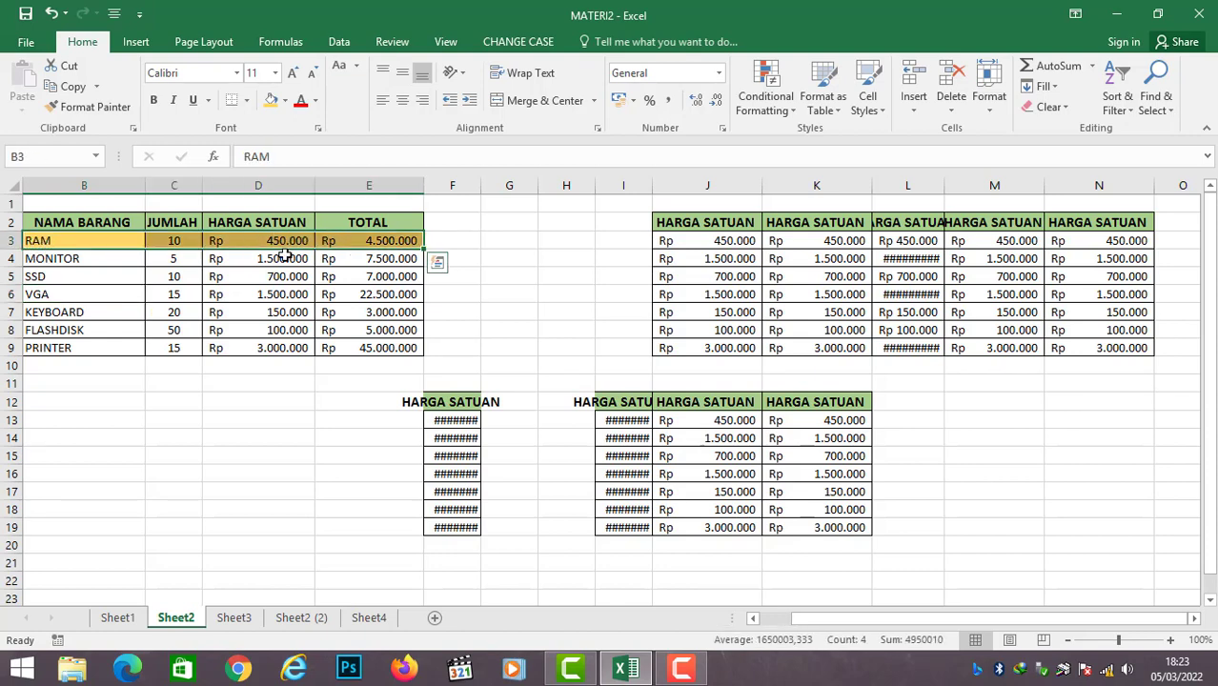
pyautogui.rightClick(274, 246)
pyautogui.click(310, 260)
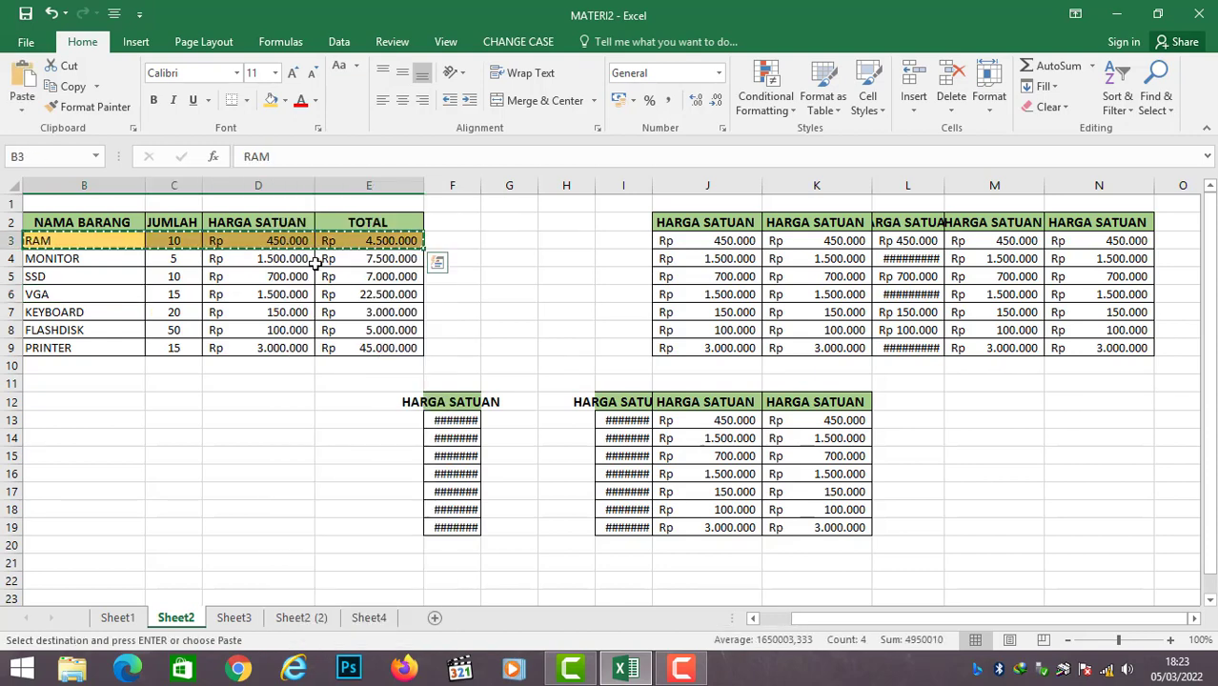
pyautogui.click(40, 297)
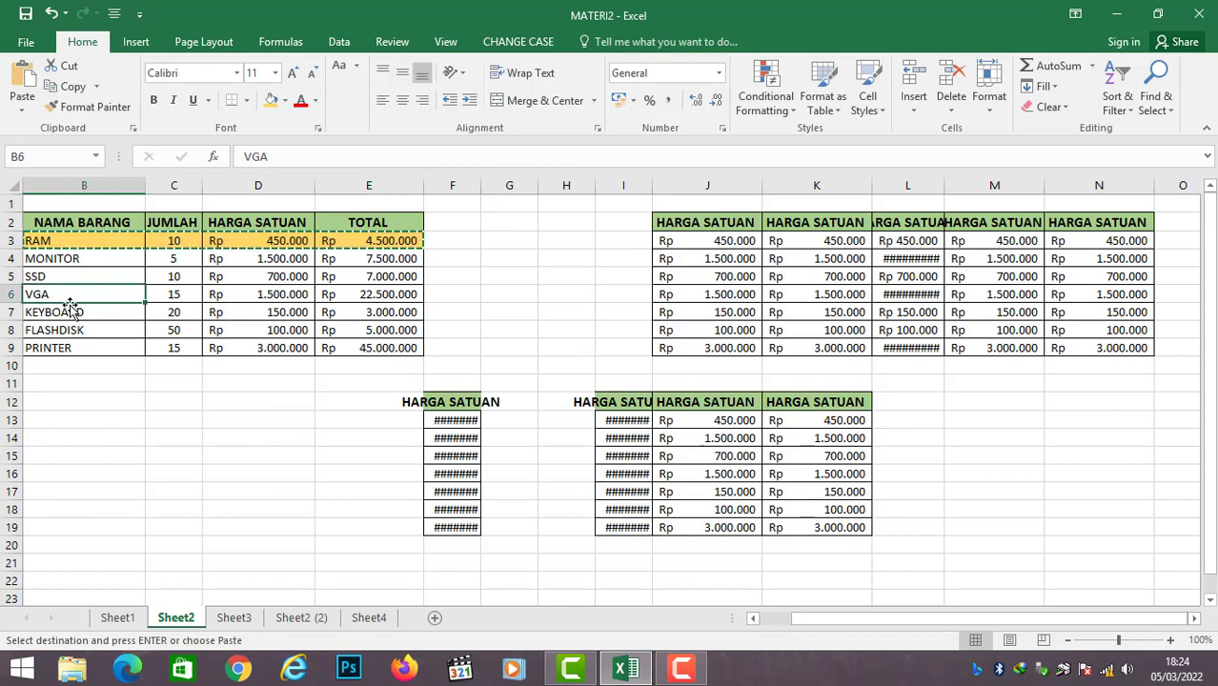
pyautogui.rightClick(72, 295)
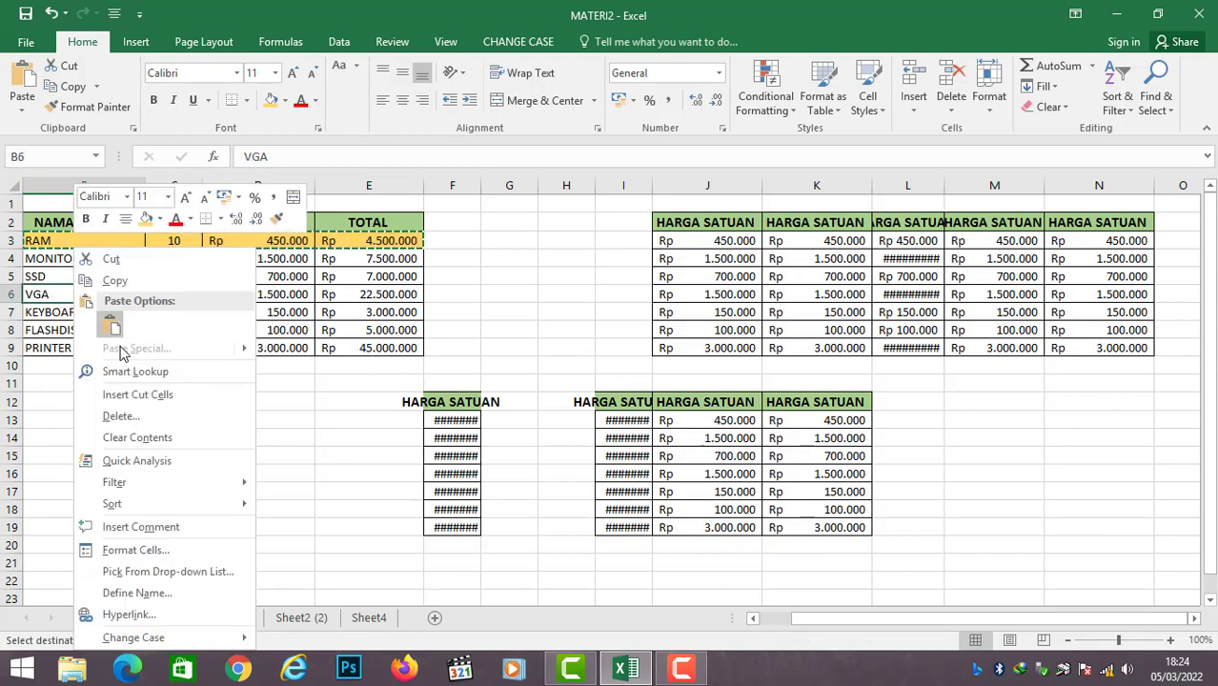
pyautogui.click(153, 394)
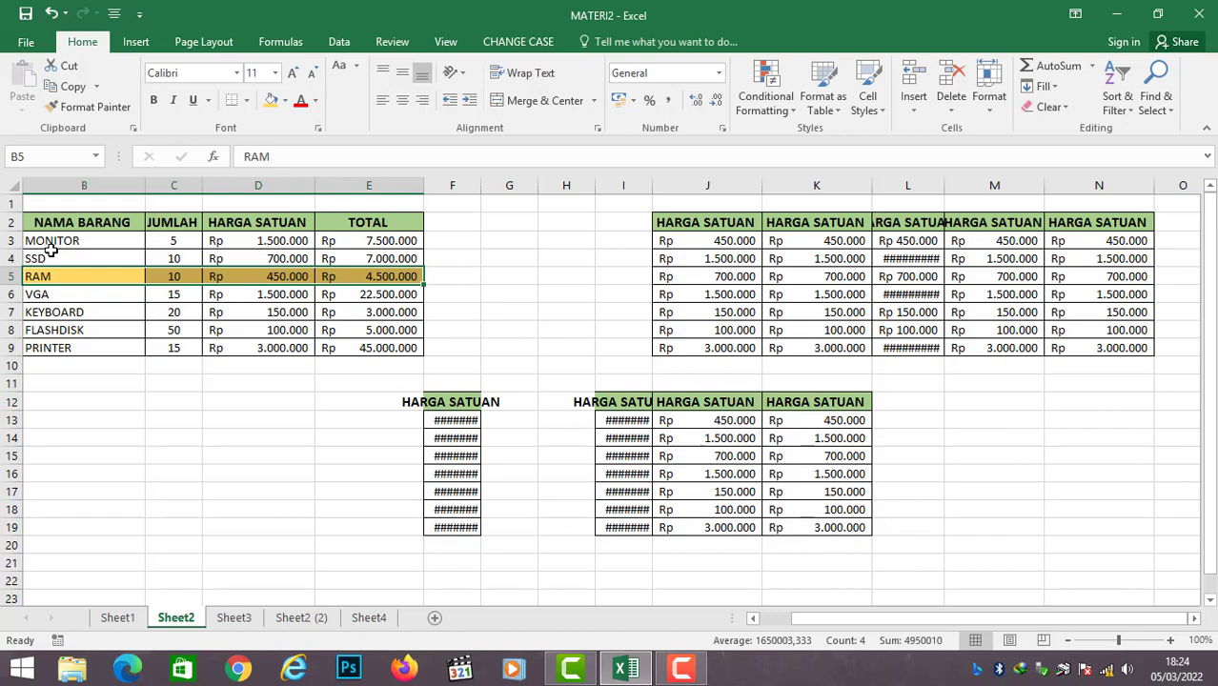
# - Fill the MONITOR row B3:E3 dark green
pyautogui.moveTo(41, 241); pyautogui.dragTo(403, 240)
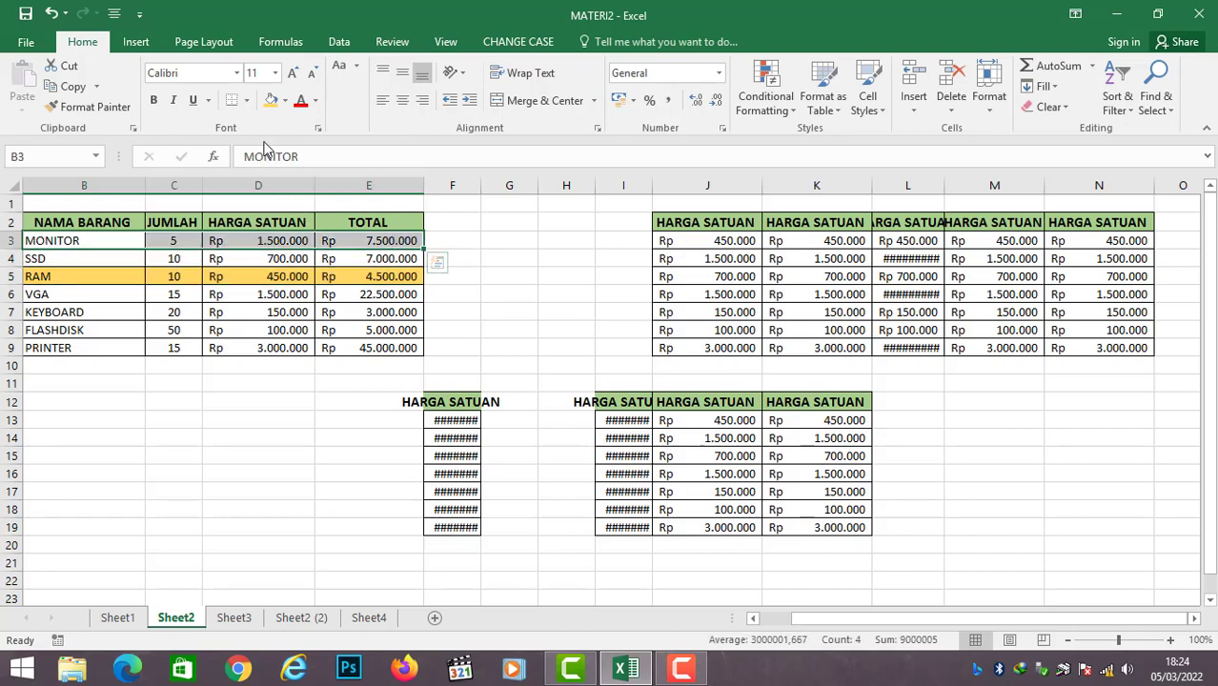
pyautogui.click(285, 100)
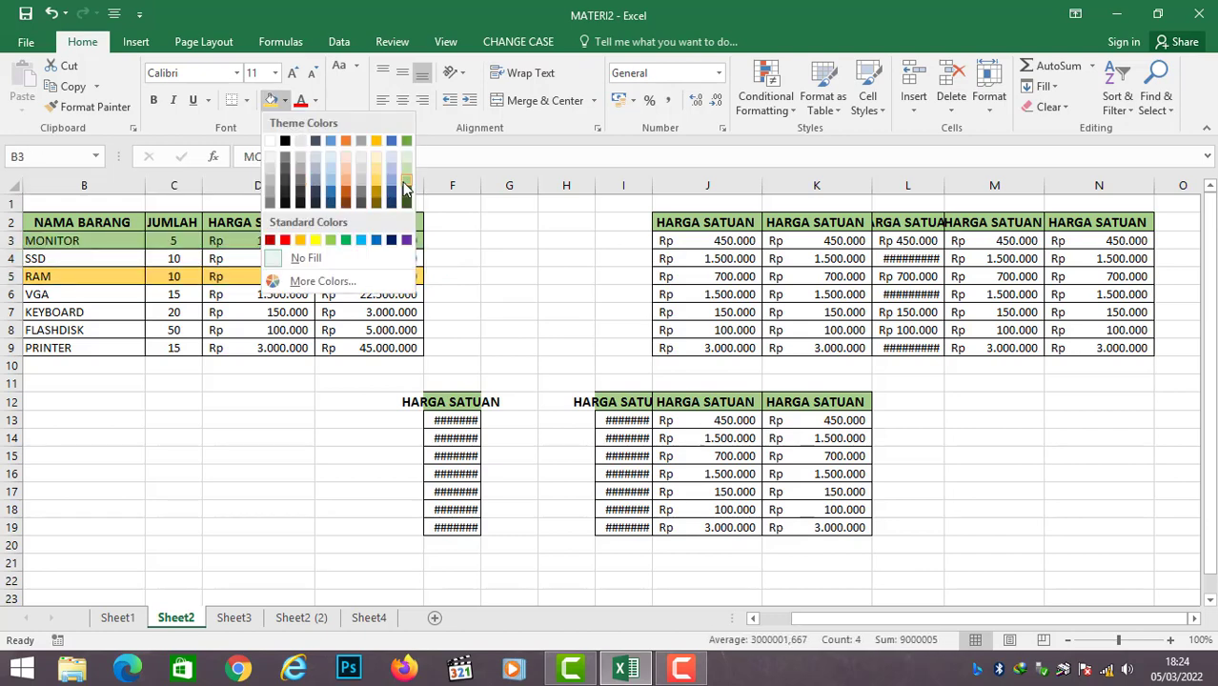
pyautogui.click(406, 199)
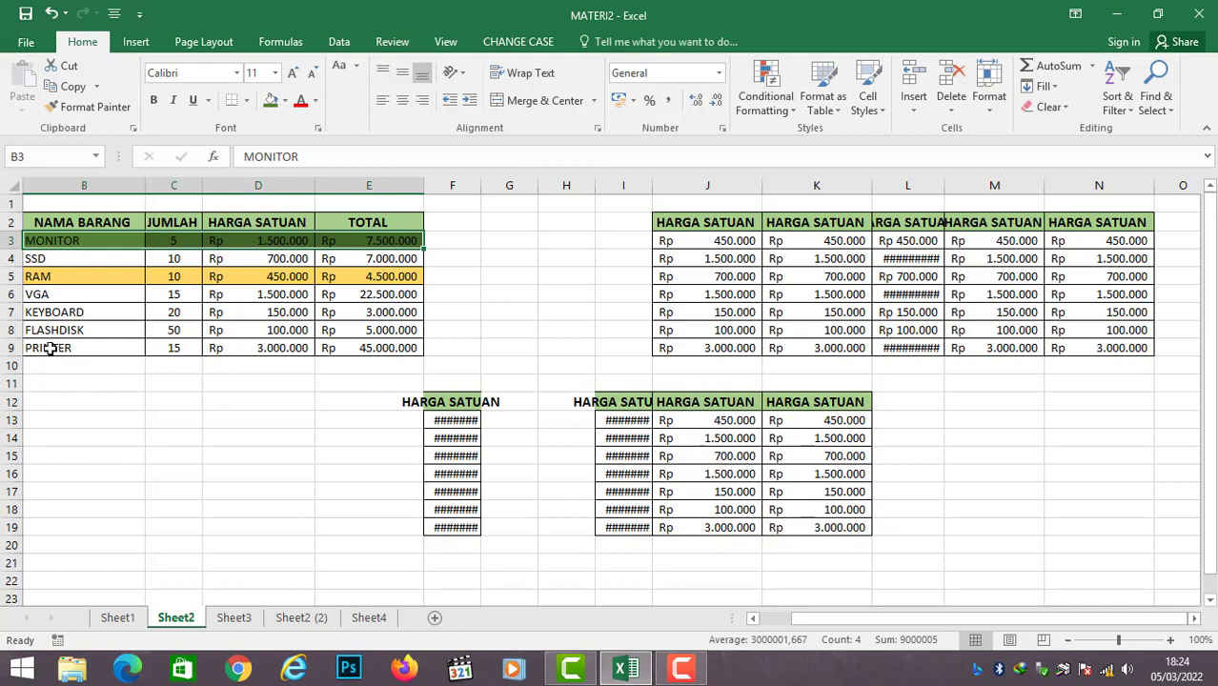
# - Insert a copy of the MONITOR row at row 9, shifting PRINTER down
pyautogui.rightClick(88, 242)
pyautogui.click(128, 282)
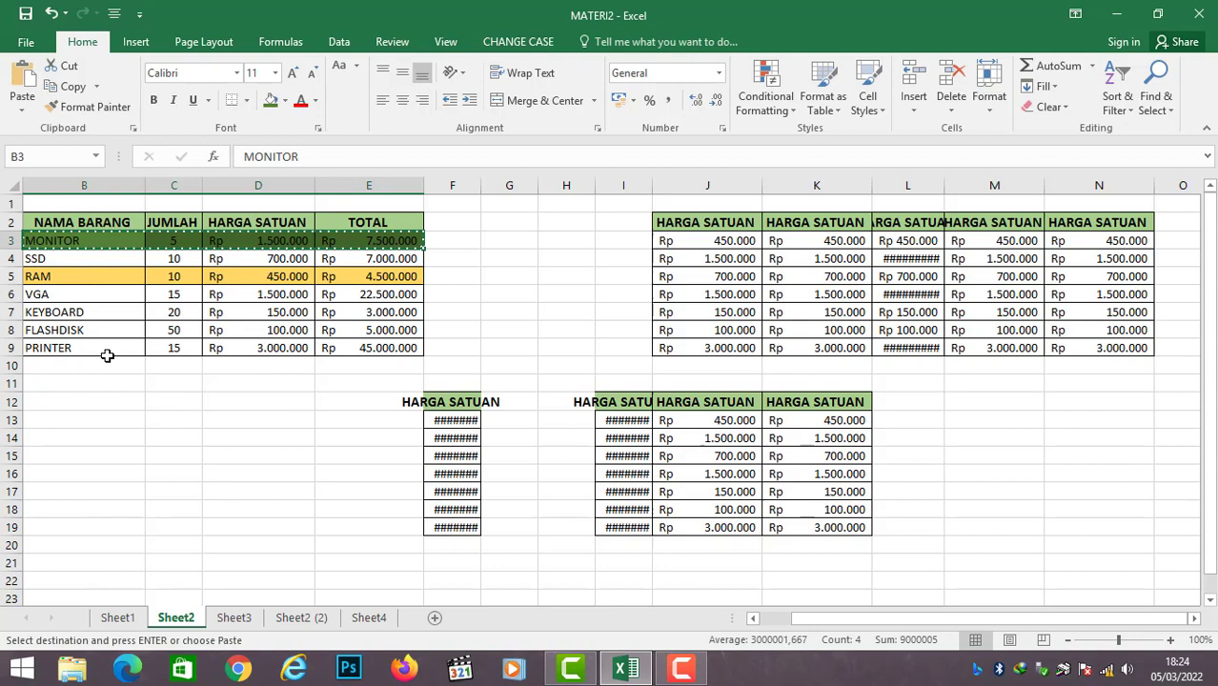
pyautogui.click(46, 349)
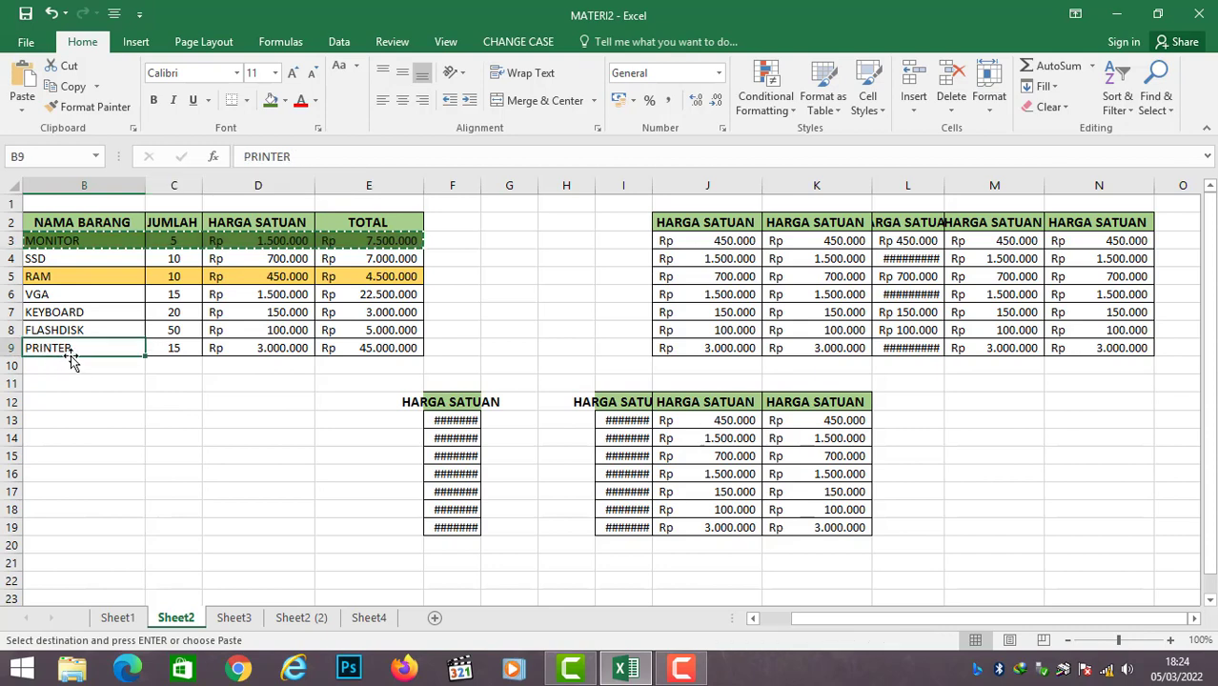
pyautogui.rightClick(79, 349)
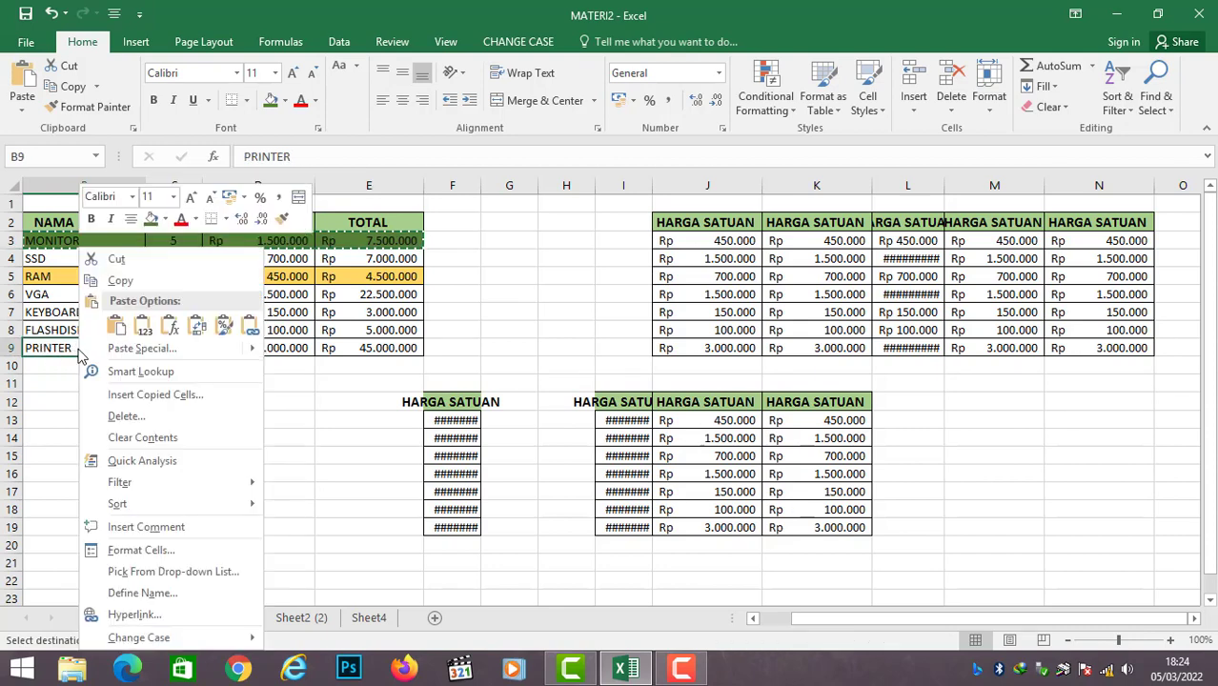
pyautogui.click(134, 394)
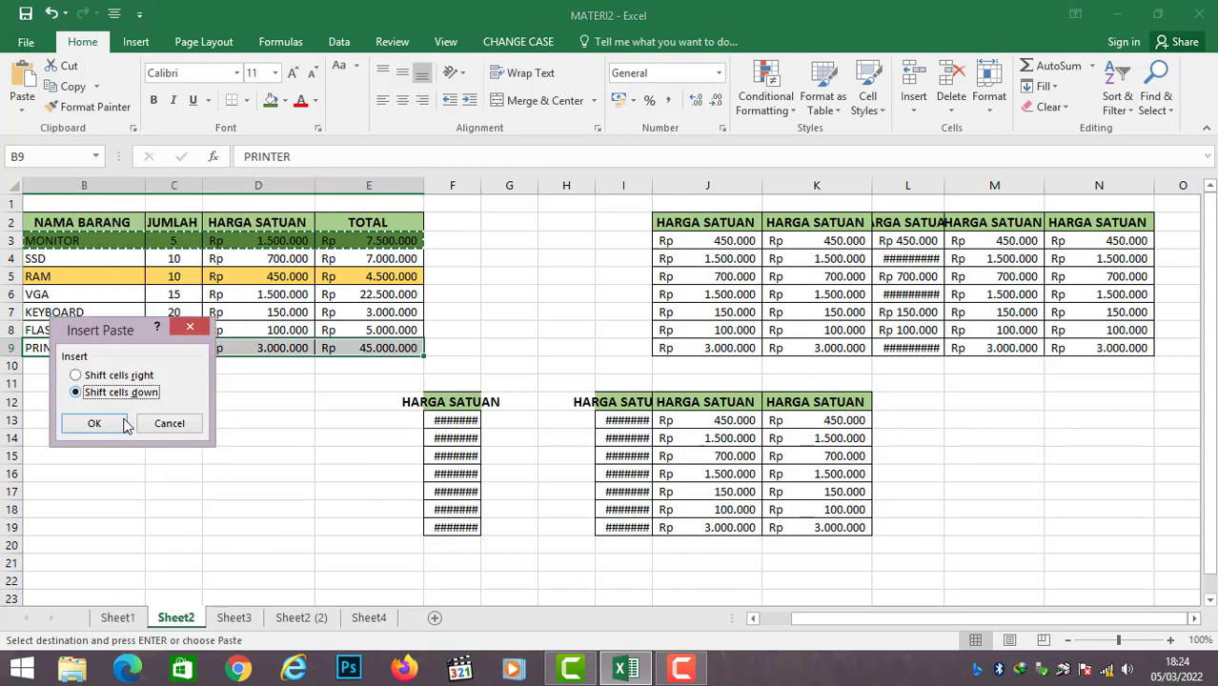
pyautogui.click(101, 425)
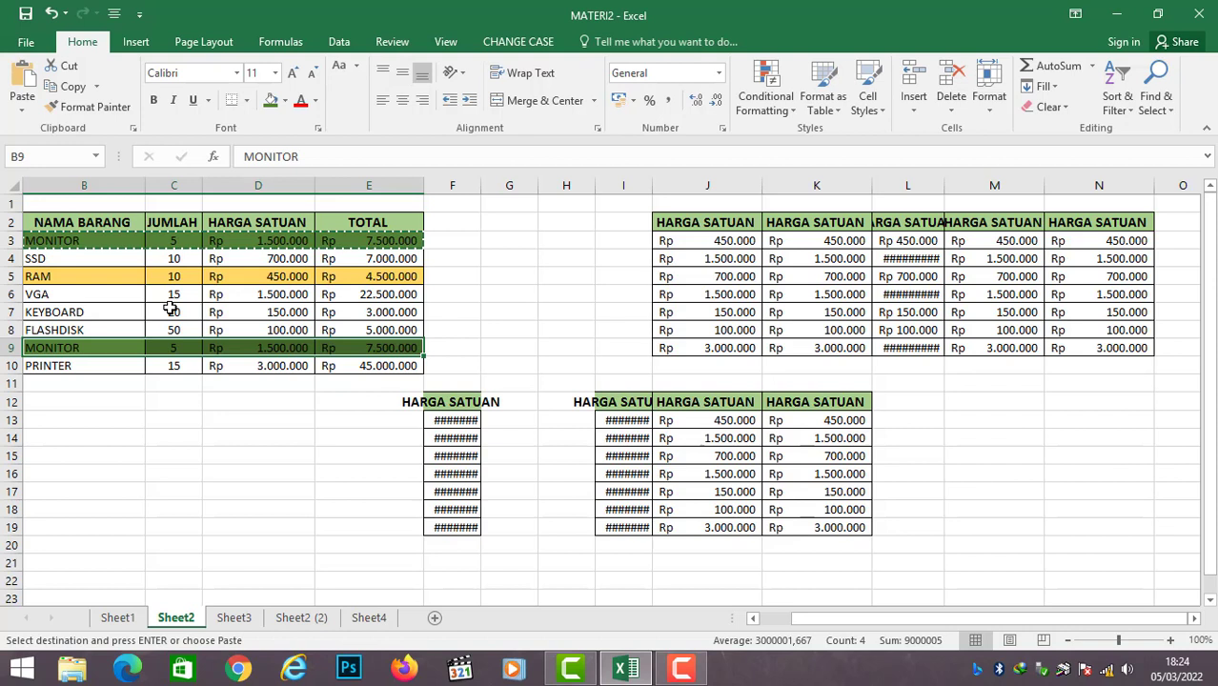
# - Cancel the pending copy and Ctrl+Shift-drag another MONITOR row copy into row 8, above FLASHDISK
pyautogui.press('Escape')
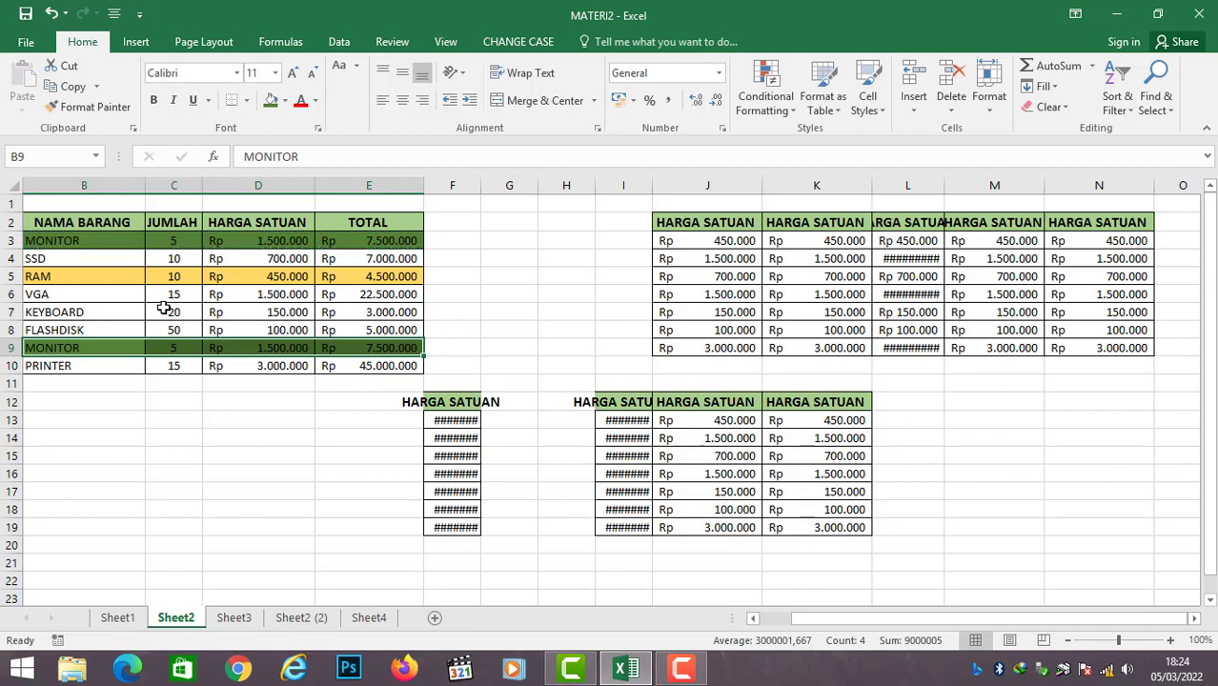
pyautogui.click(38, 244)
pyautogui.moveTo(184, 258); pyautogui.dragTo(349, 248)
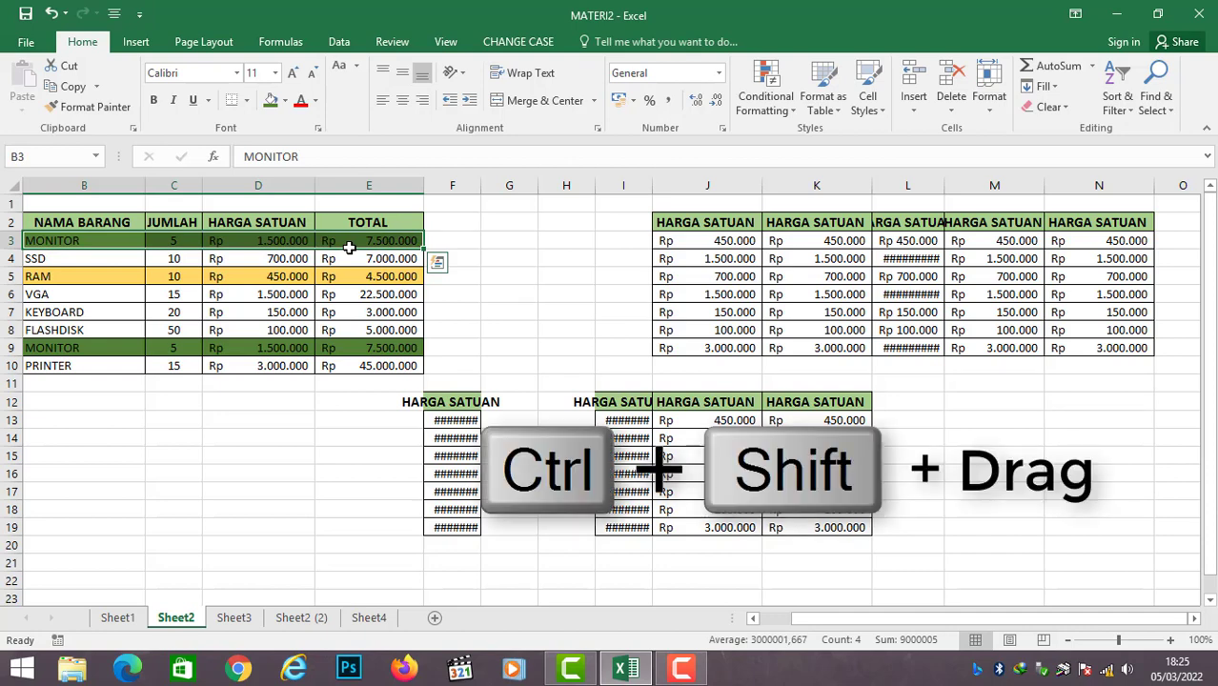
pyautogui.moveTo(349, 248); pyautogui.dragTo(85, 263)
pyautogui.moveTo(110, 256); pyautogui.dragTo(114, 326)
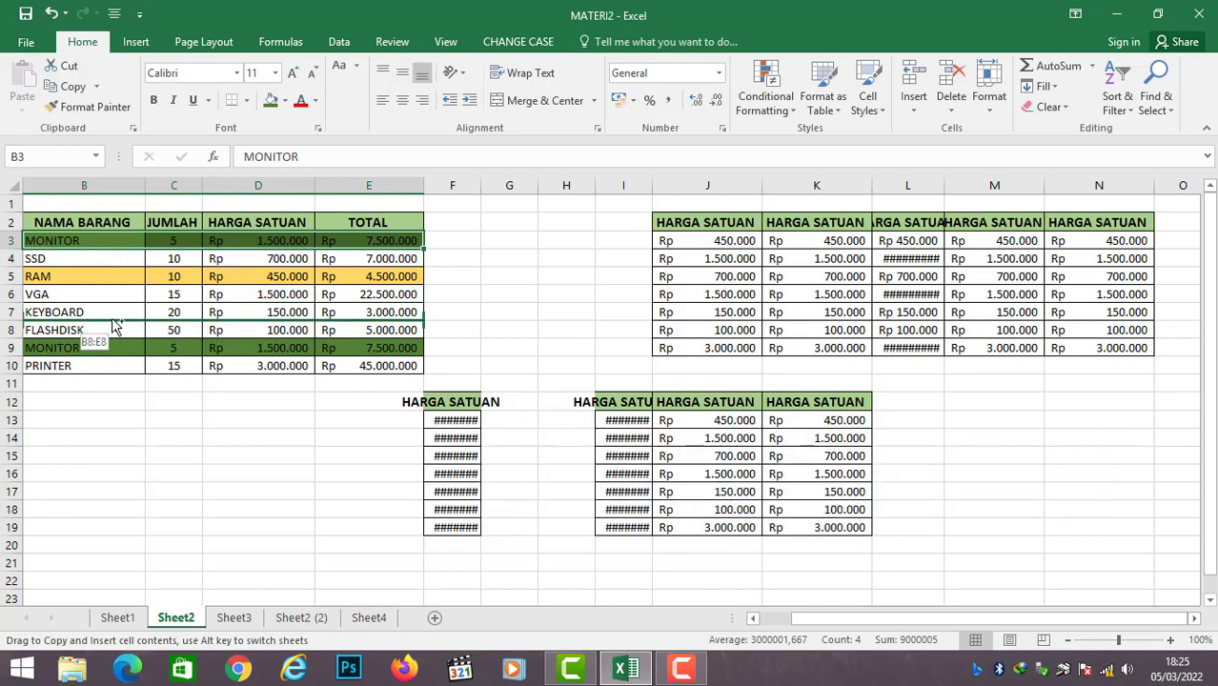
pyautogui.moveTo(112, 326); pyautogui.dragTo(111, 327)
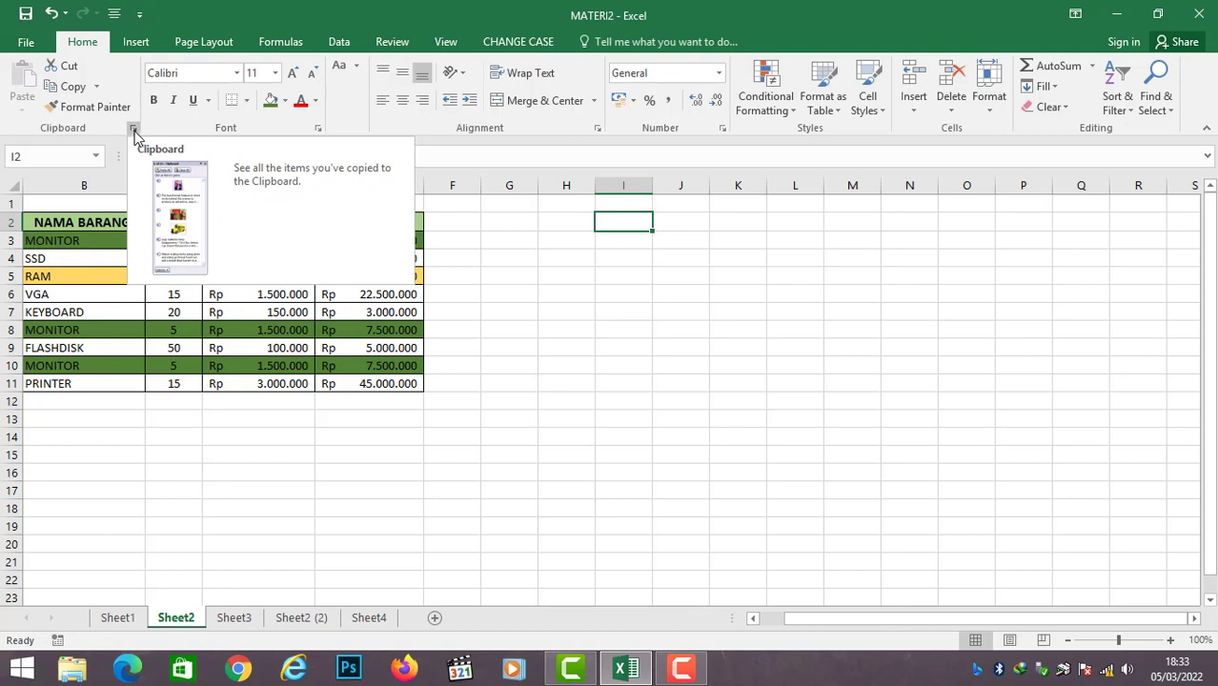
# - Show the Office Clipboard pane and copy the NAMA BARANG column B2:B11
pyautogui.click(134, 130)
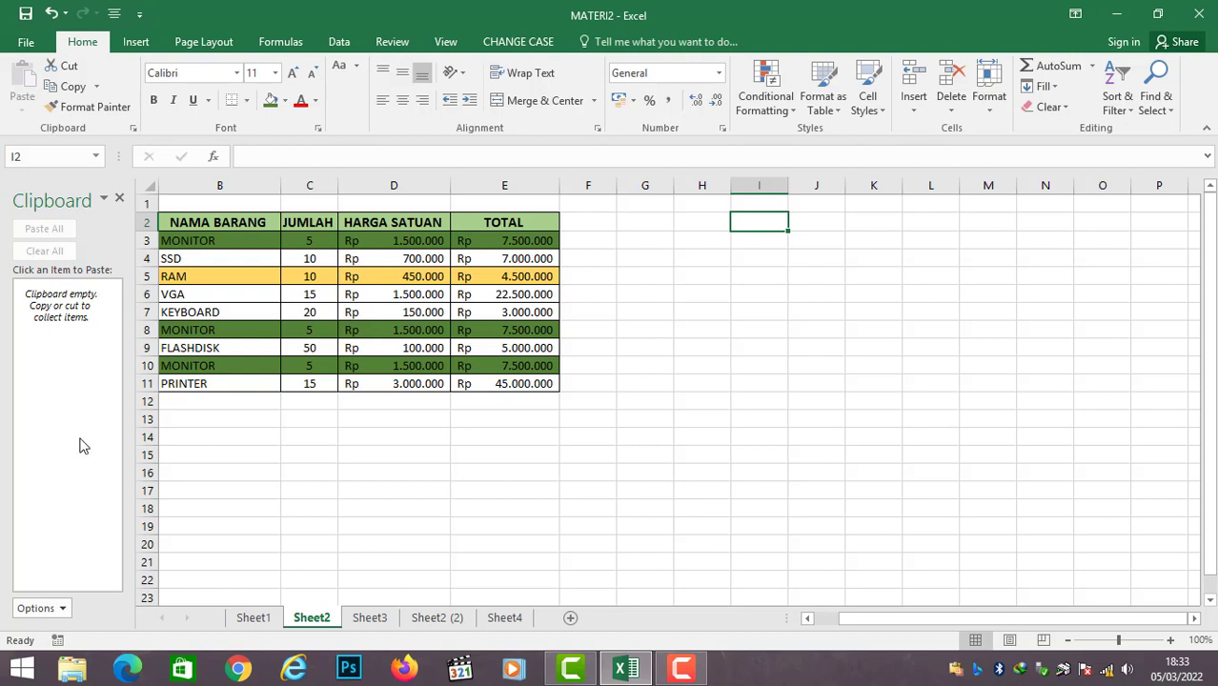
pyautogui.click(216, 241)
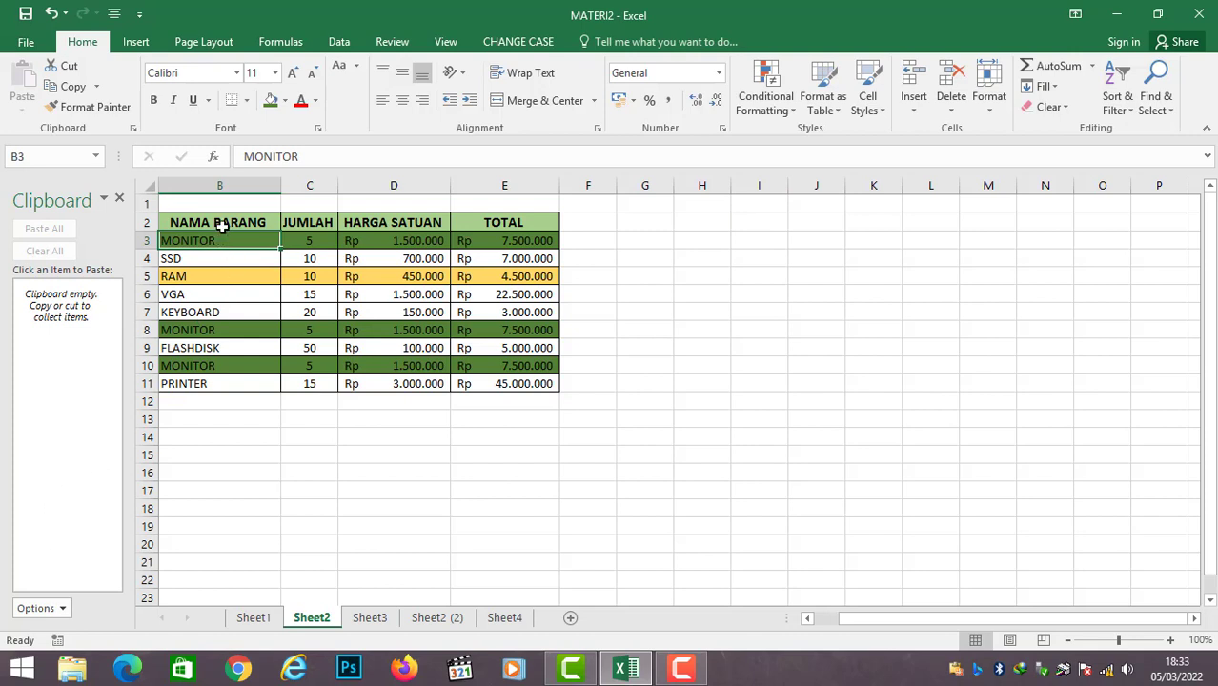
pyautogui.moveTo(221, 222); pyautogui.dragTo(212, 382)
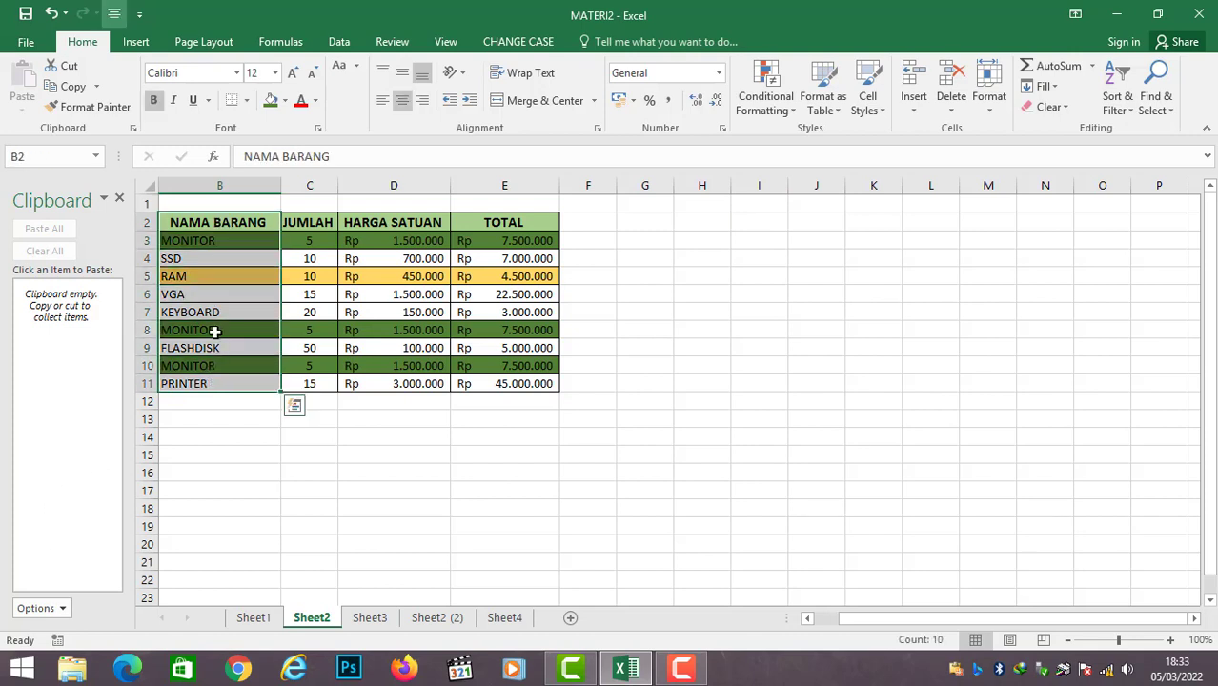
pyautogui.rightClick(230, 282)
pyautogui.click(237, 281)
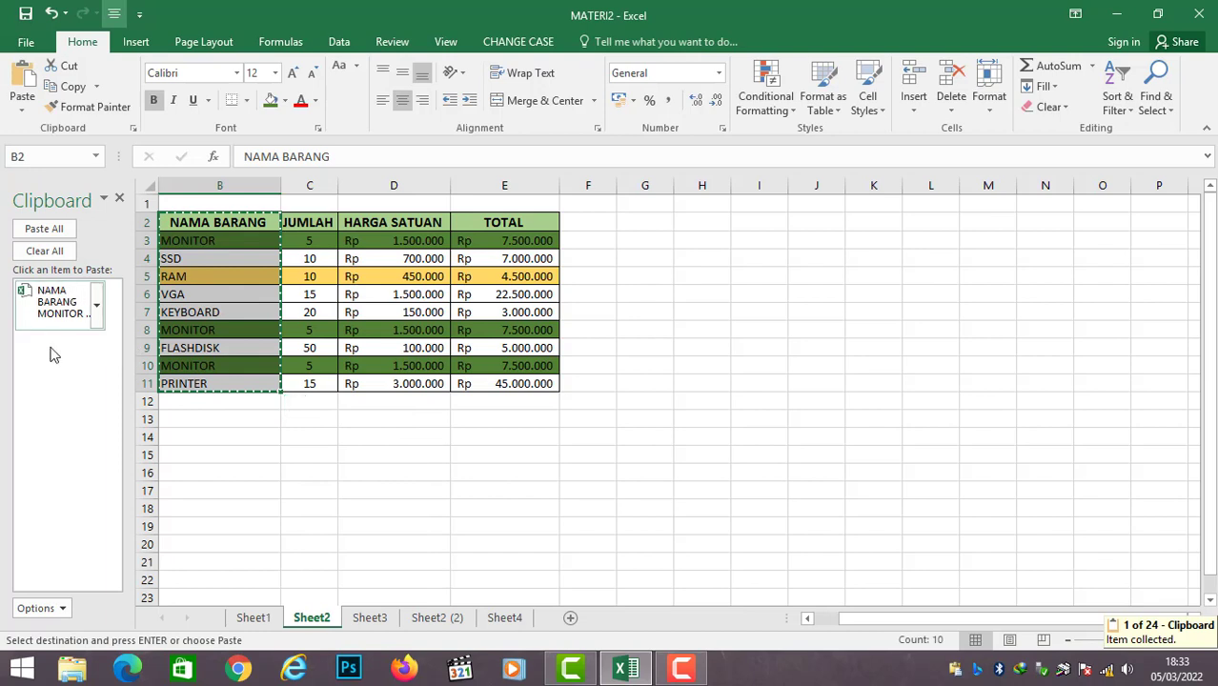
# - Copy the JUMLAH column C2:C11 and the HARGA SATUAN column D2:D11 into the clipboard collection
pyautogui.moveTo(309, 222); pyautogui.dragTo(308, 381)
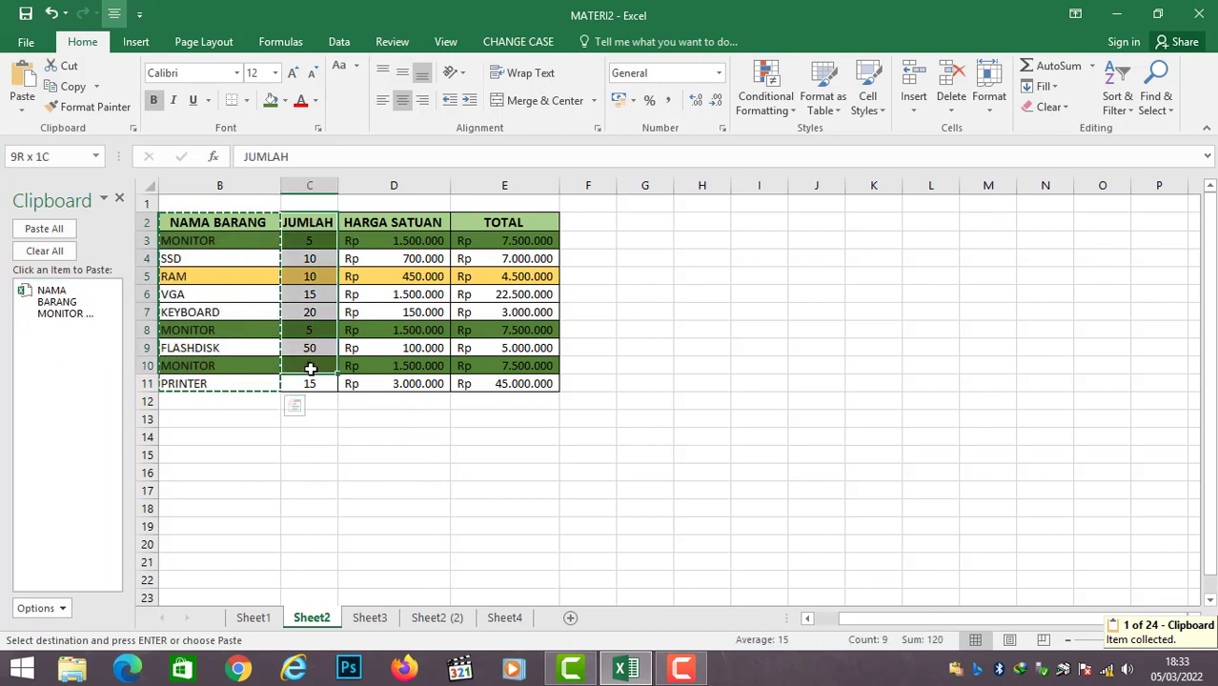
pyautogui.rightClick(310, 241)
pyautogui.click(352, 277)
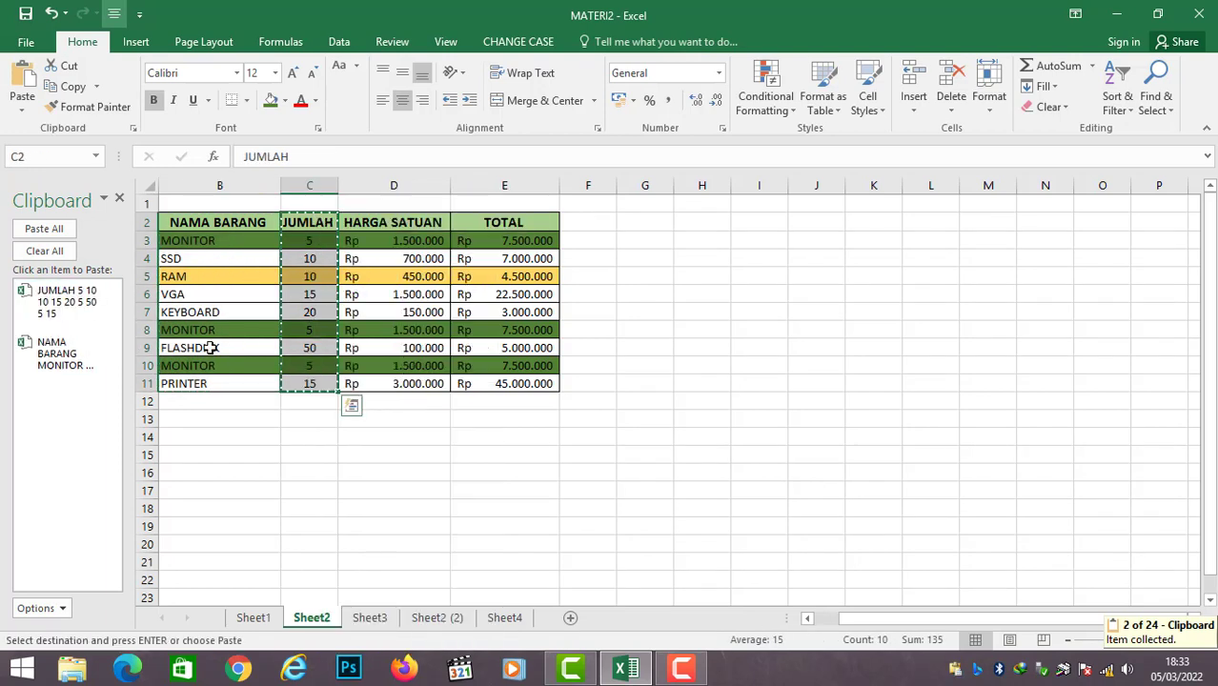
pyautogui.moveTo(391, 222); pyautogui.dragTo(394, 383)
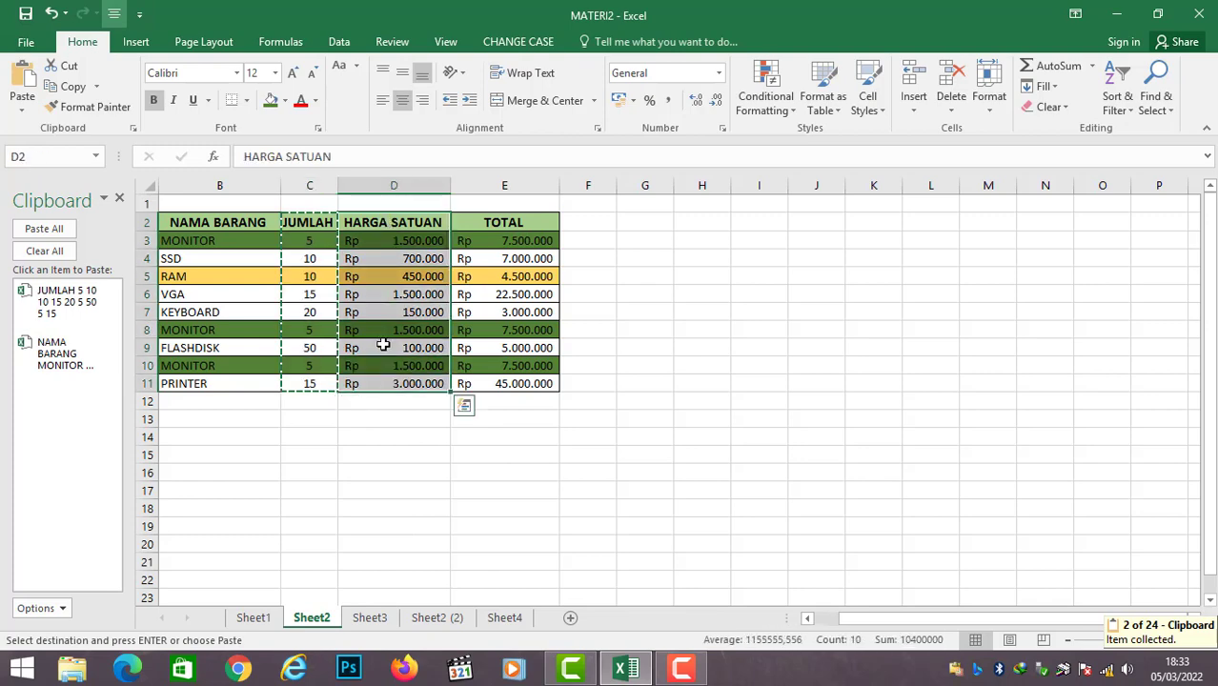
pyautogui.rightClick(389, 320)
pyautogui.click(427, 281)
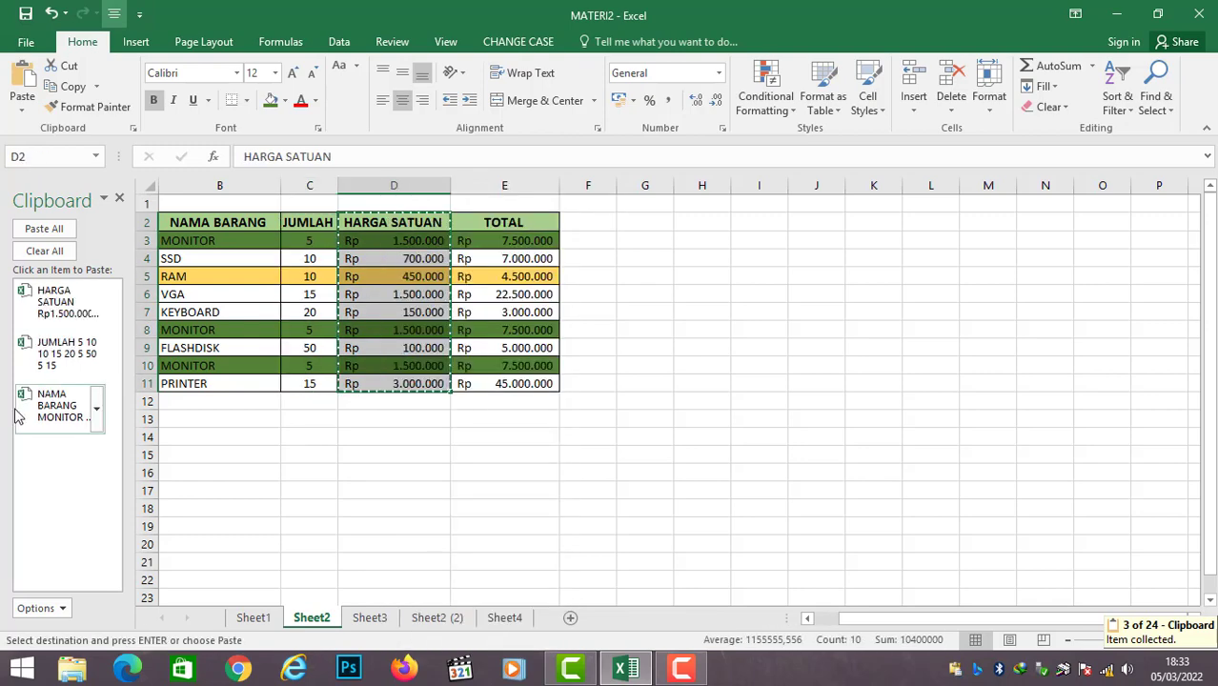
pyautogui.click(751, 223)
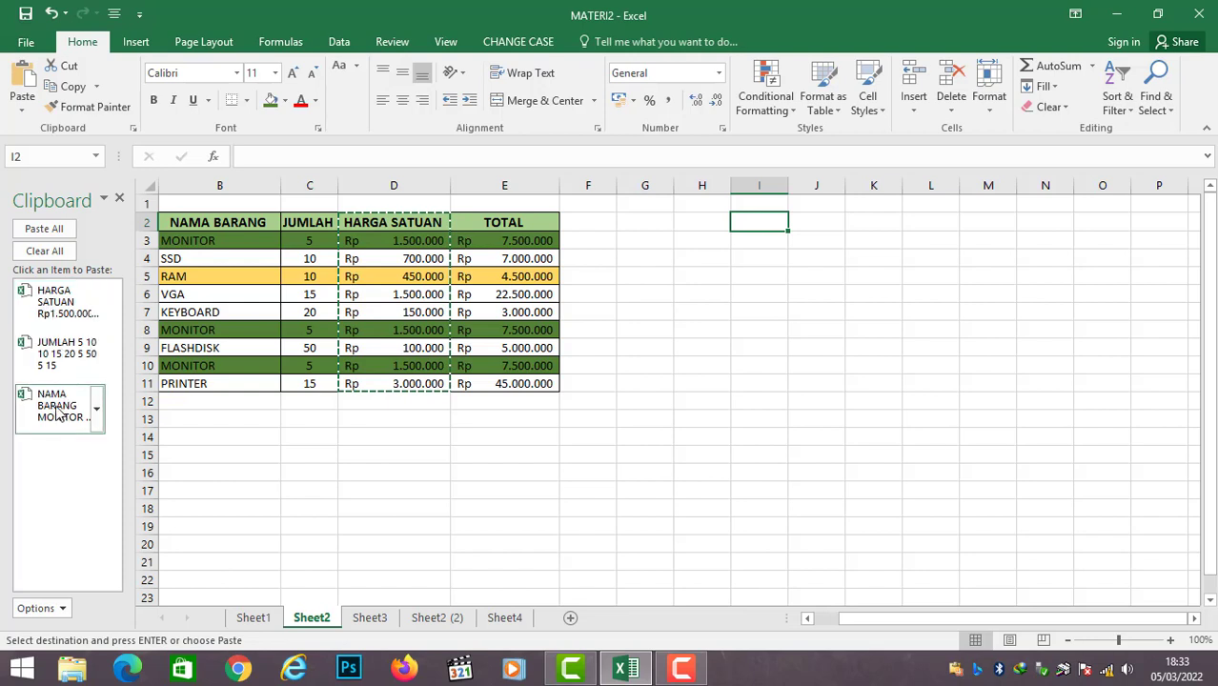
# - Paste NAMA BARANG, HARGA SATUAN and JUMLAH into I2, J2 and K2, then Paste All at I14
pyautogui.click(57, 412)
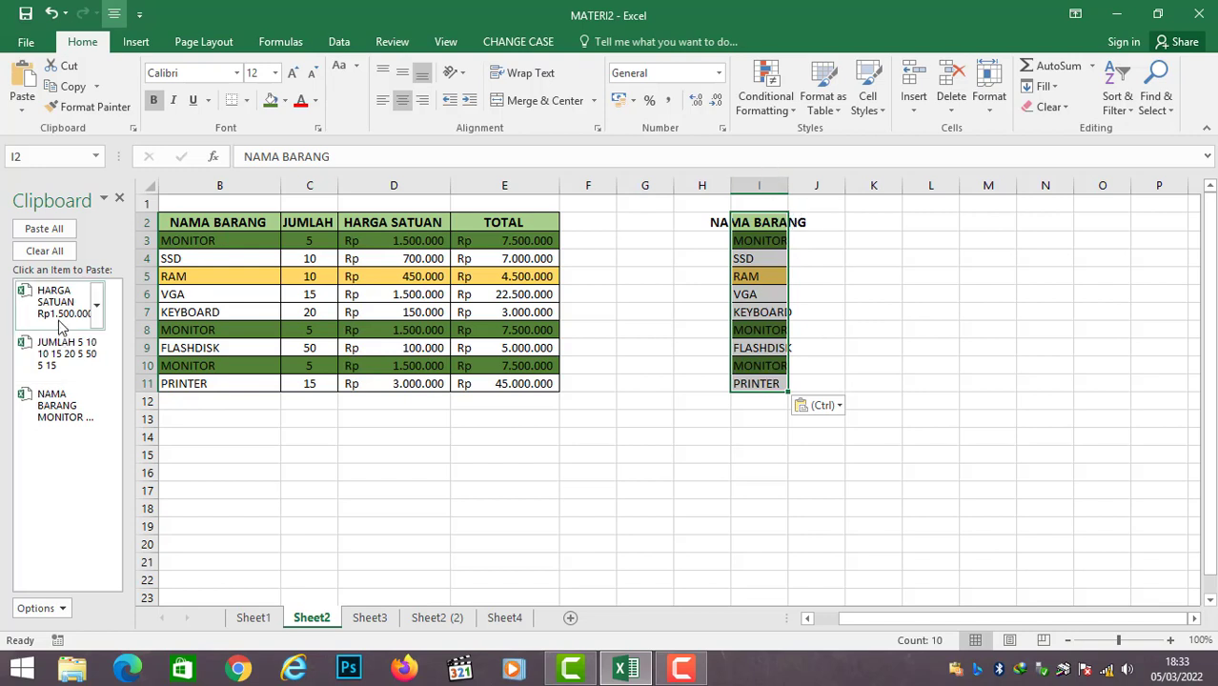
pyautogui.click(818, 206)
pyautogui.click(818, 222)
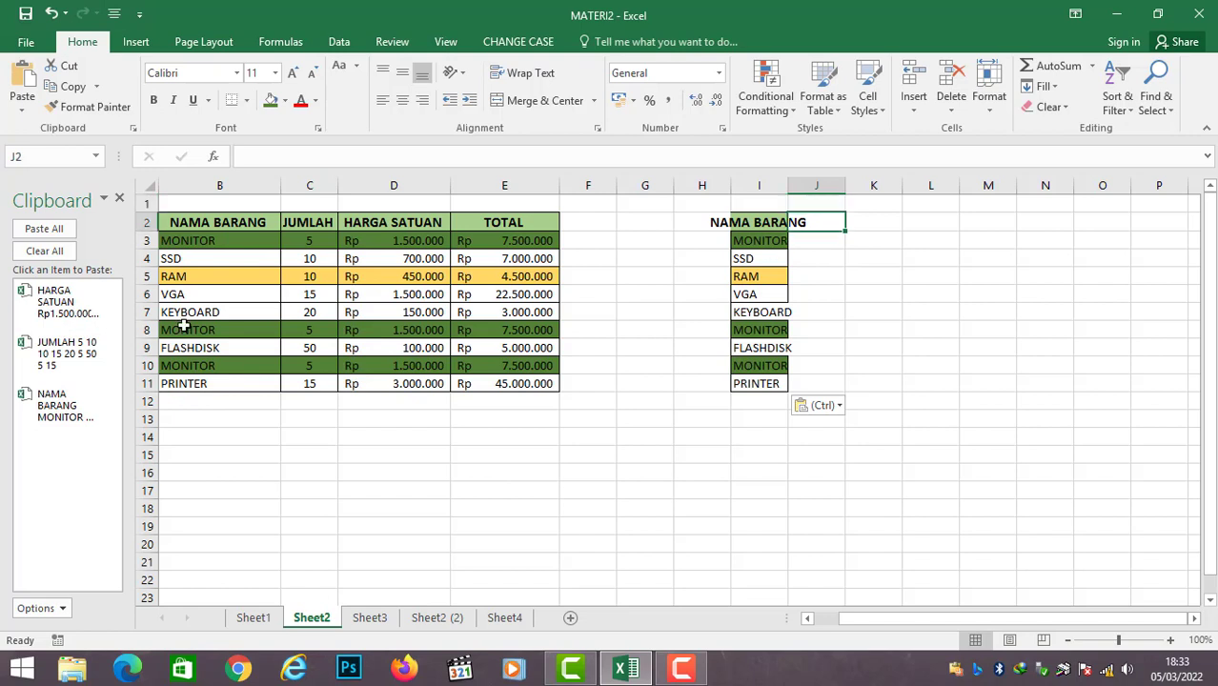
pyautogui.click(38, 310)
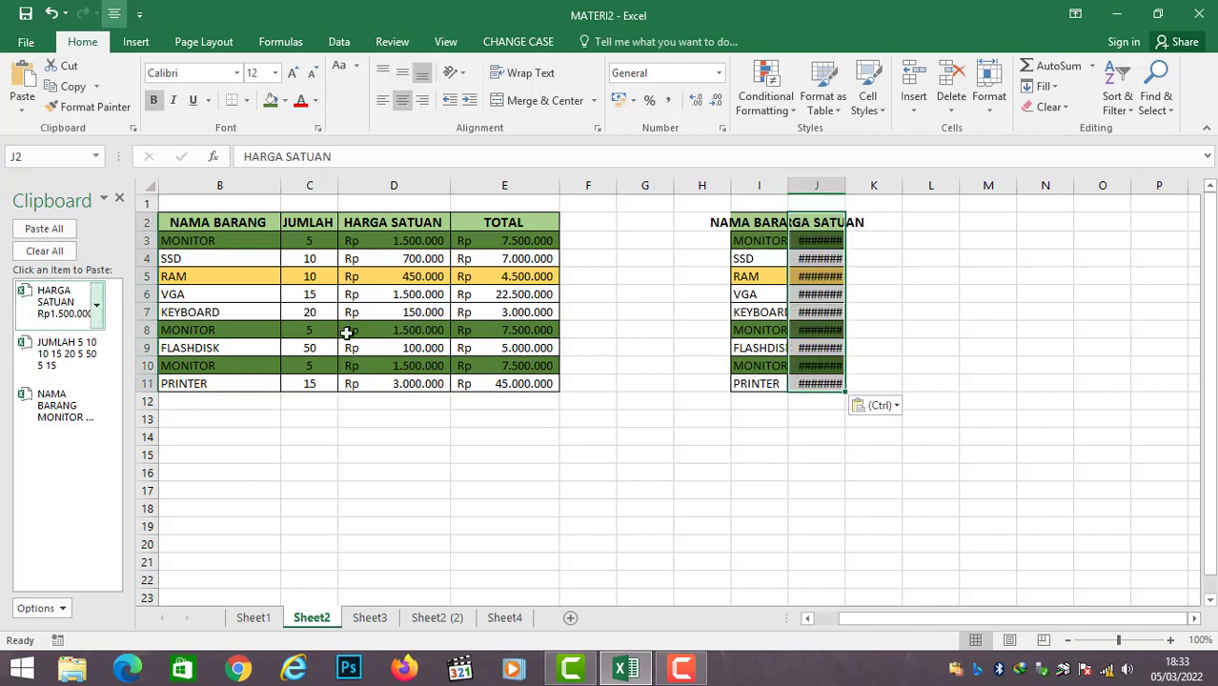
pyautogui.click(874, 222)
pyautogui.click(70, 357)
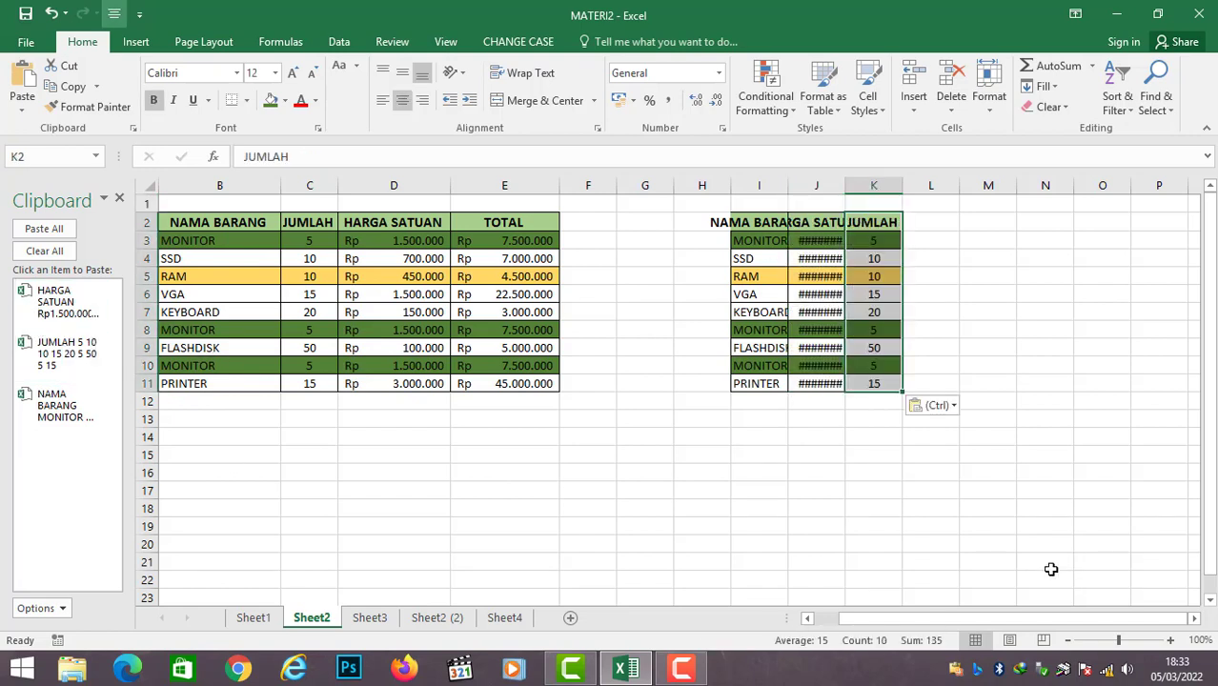
pyautogui.click(754, 438)
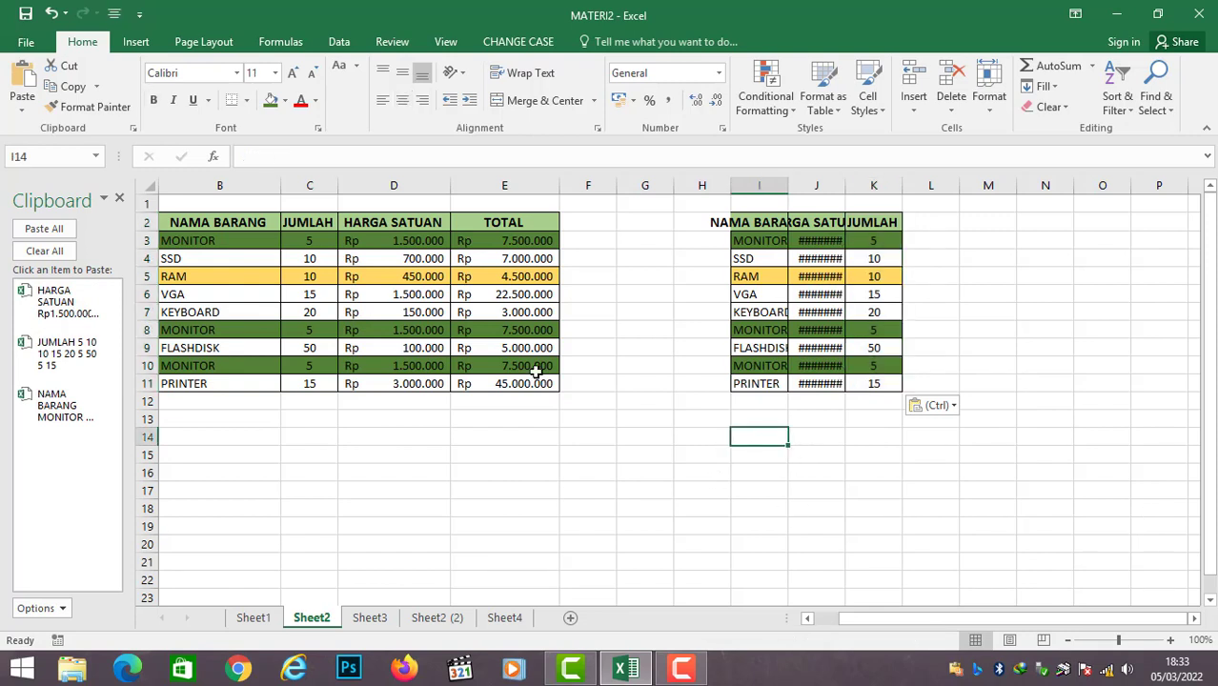
pyautogui.click(44, 230)
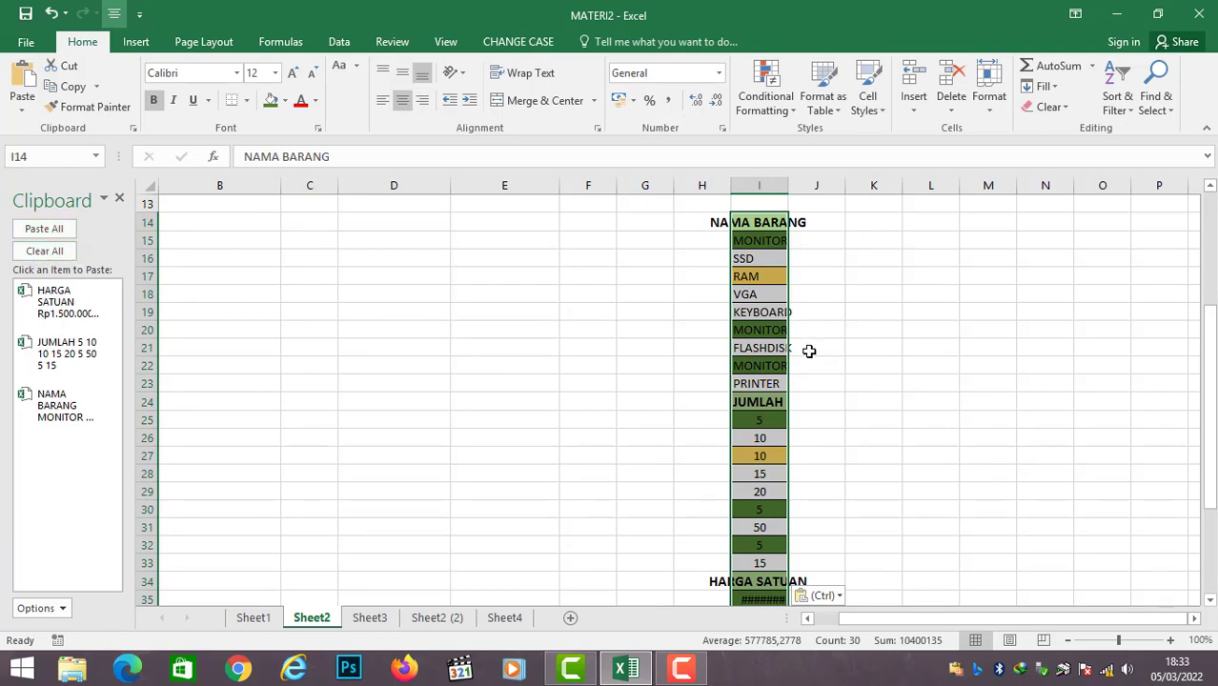
# - Review the stacked Paste All result in column I, then undo it with Ctrl+Z
pyautogui.scroll(3, 809, 353)
pyautogui.scroll(-3, 810, 356)
pyautogui.scroll(-3, 811, 361)
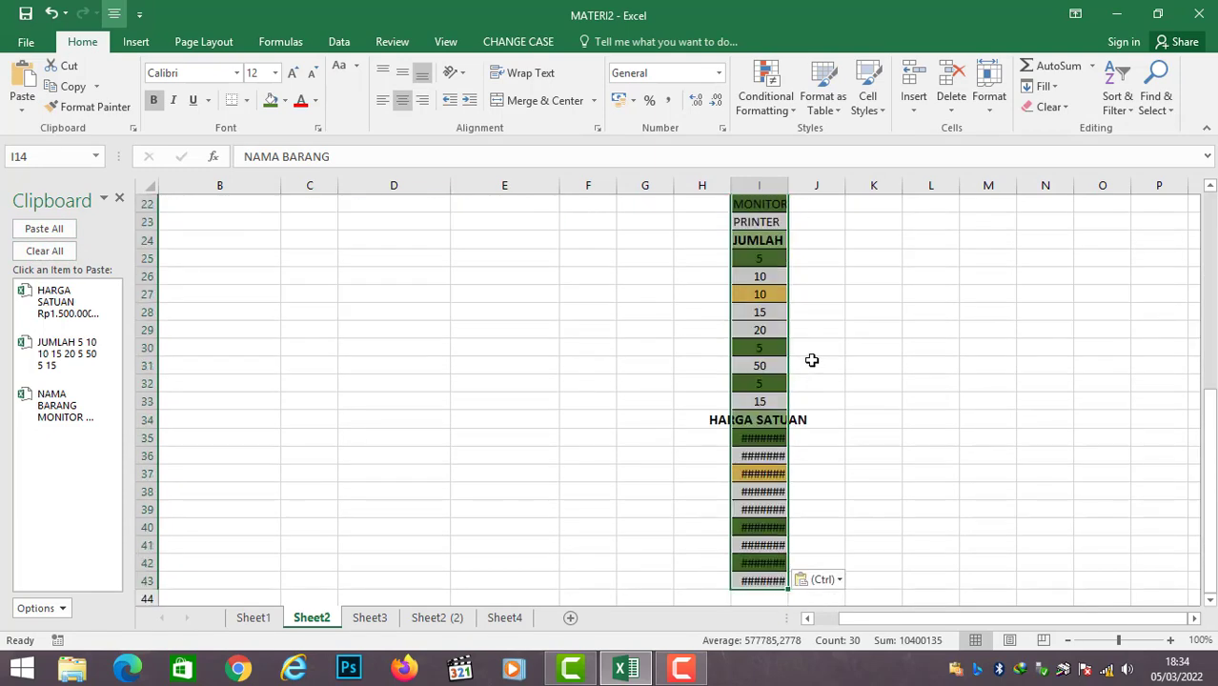
pyautogui.scroll(-2, 812, 360)
pyautogui.scroll(4, 812, 363)
pyautogui.scroll(2, 811, 365)
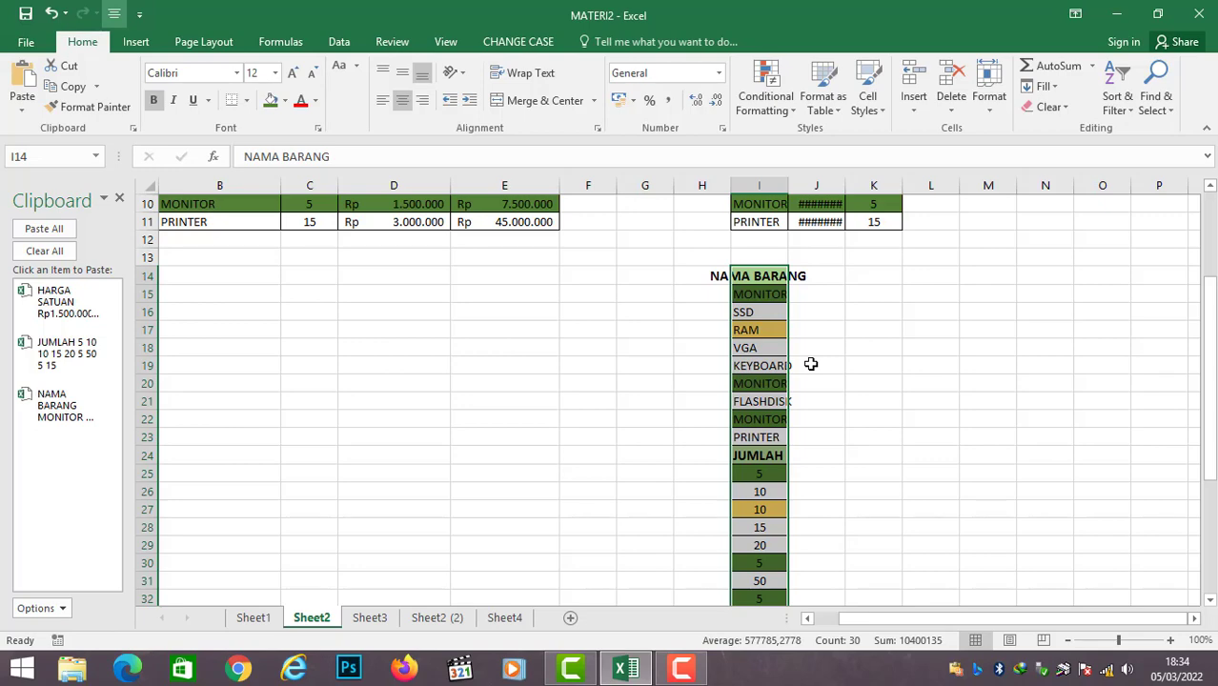
pyautogui.hotkey('ctrl', 'Down')
pyautogui.press('Down')
pyautogui.scroll(4, 811, 364)
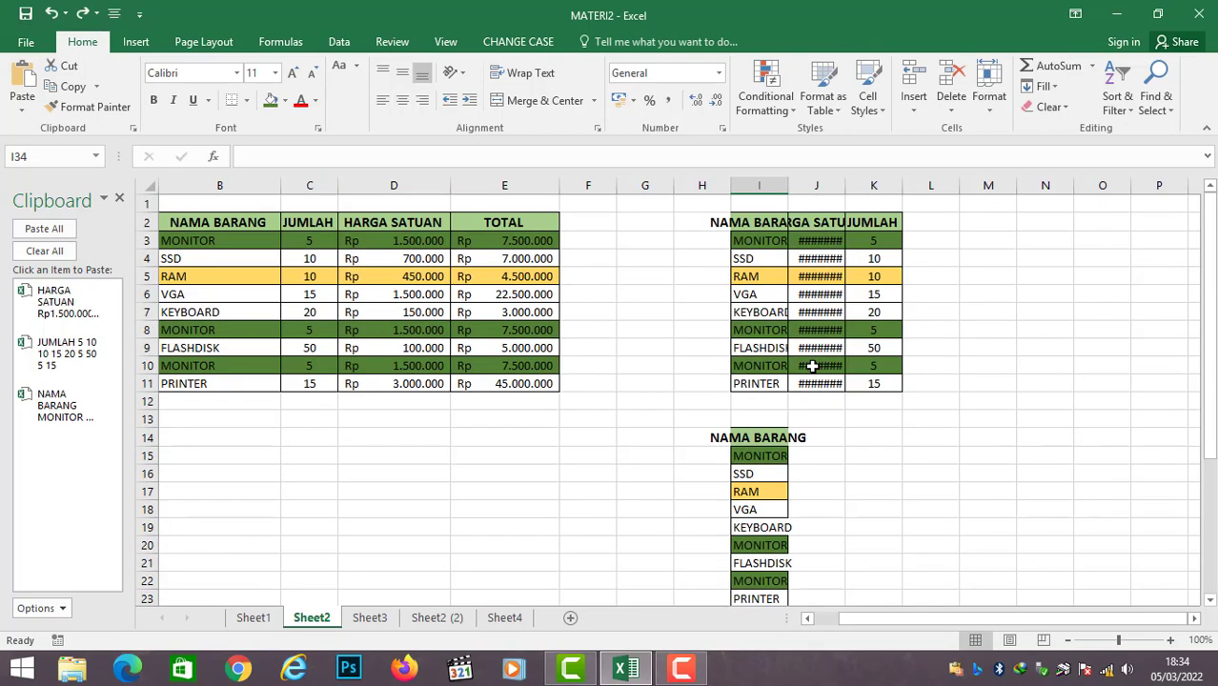
pyautogui.hotkey('ctrl', 'Up')
pyautogui.press('Down')
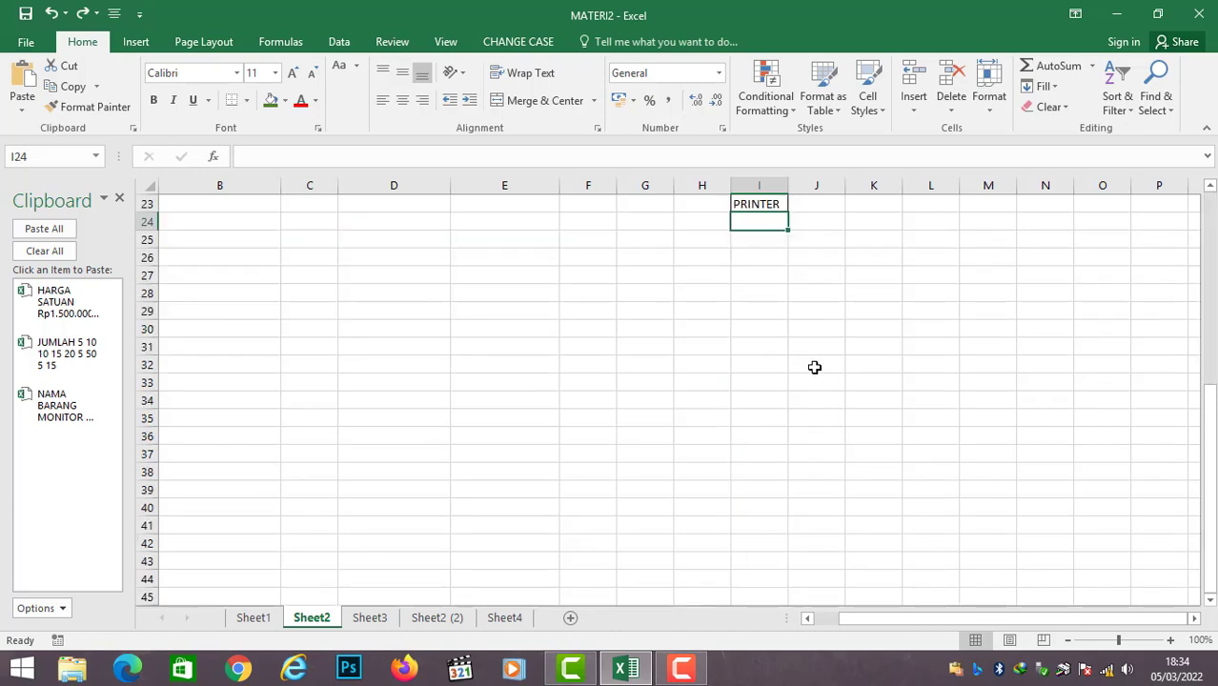
pyautogui.scroll(7, 815, 367)
pyautogui.scroll(-1, 815, 367)
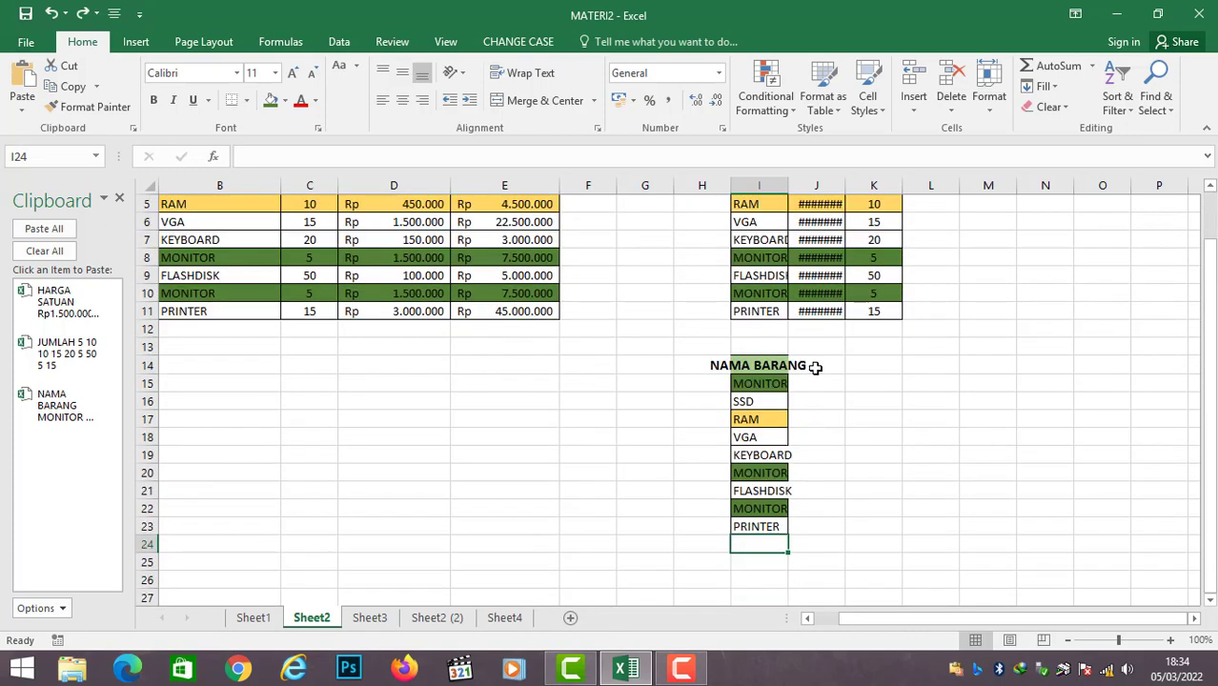
pyautogui.hotkey('ctrl', 'z')
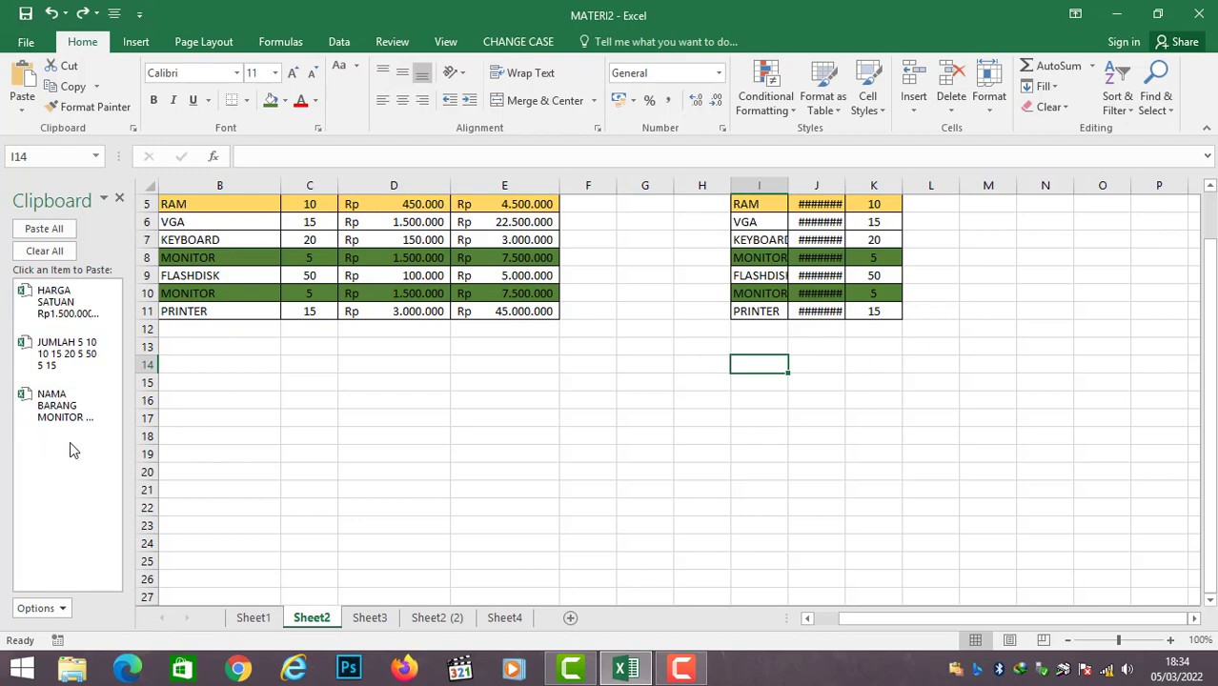
# - Paste the HARGA SATUAN item at M2 and the JUMLAH item at O2
pyautogui.click(988, 245)
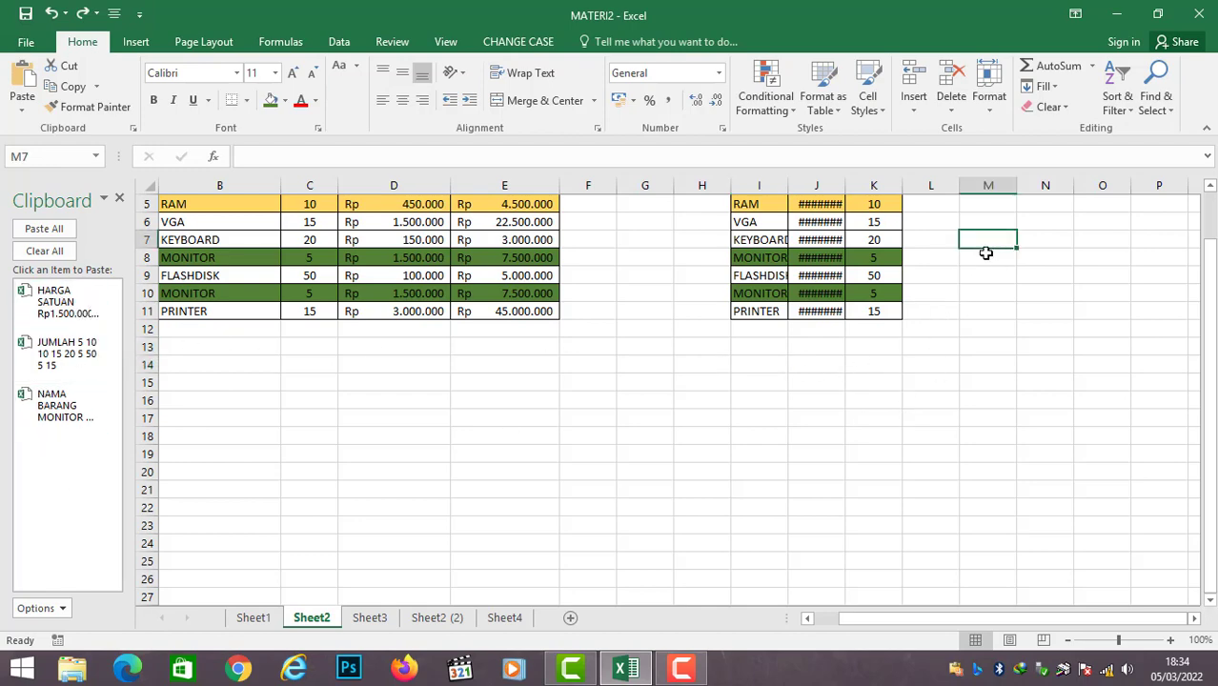
pyautogui.scroll(1, 982, 286)
pyautogui.scroll(1, 986, 276)
pyautogui.click(991, 221)
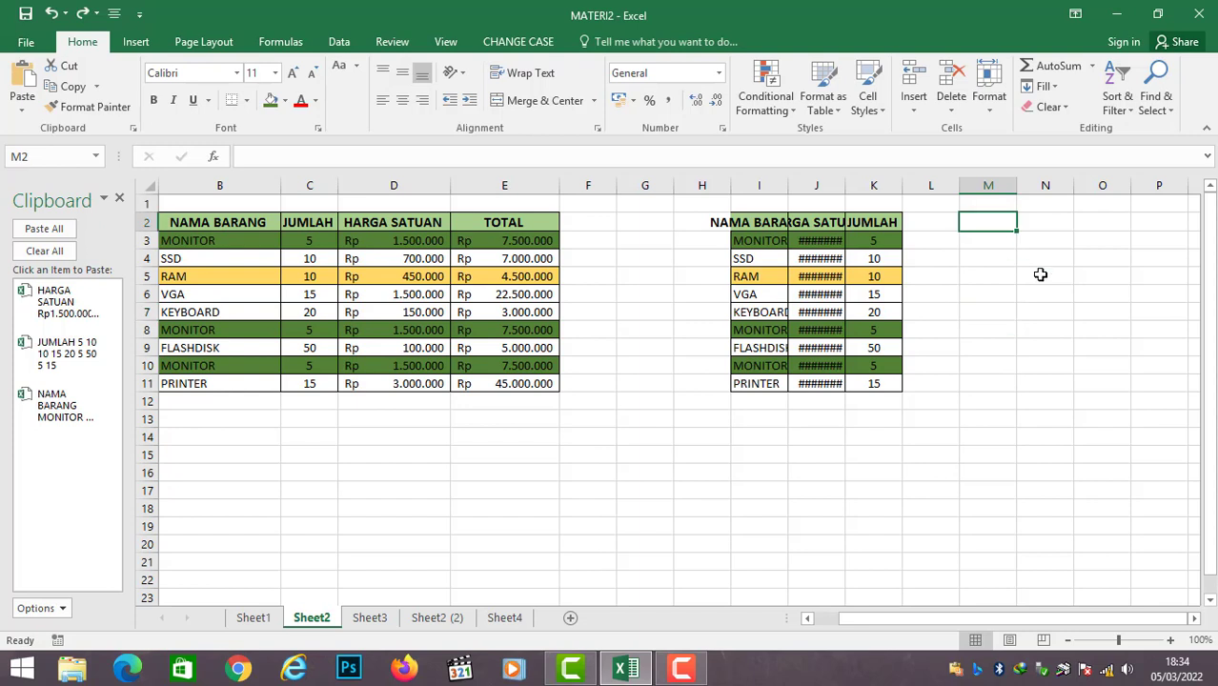
pyautogui.click(55, 307)
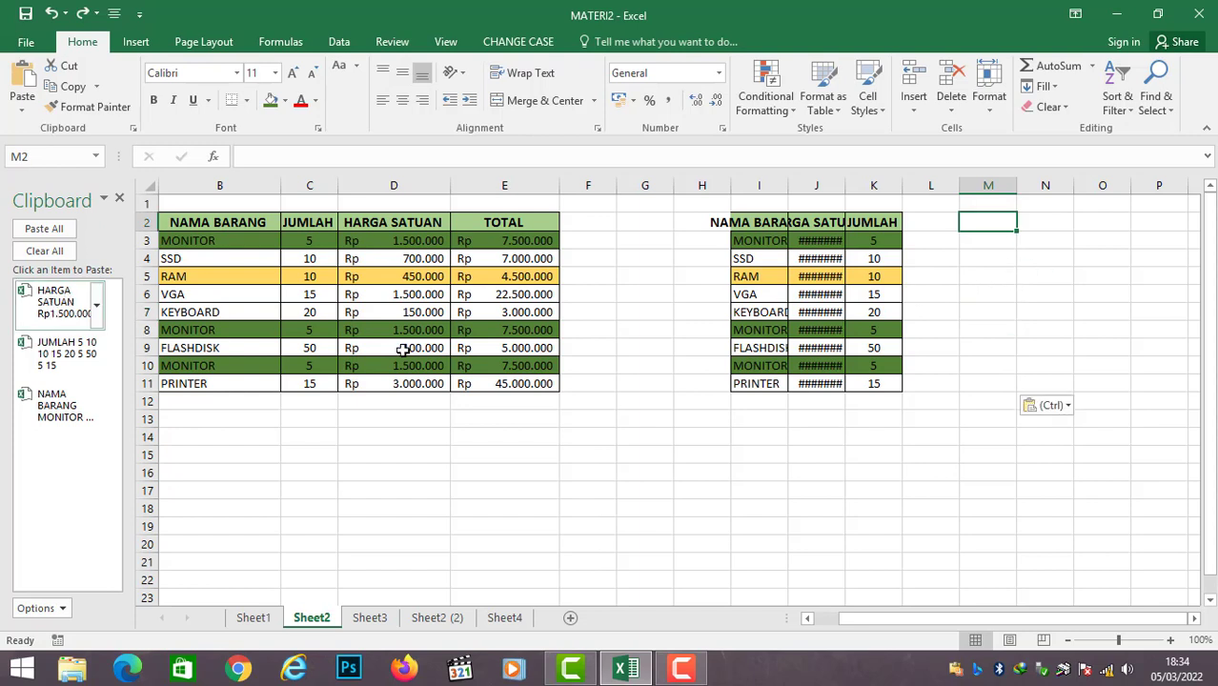
pyautogui.click(1096, 222)
pyautogui.click(59, 353)
# - Paste NAMA BARANG at M16, HARGA SATUAN at P15 and NAMA BARANG again at H19
pyautogui.click(986, 469)
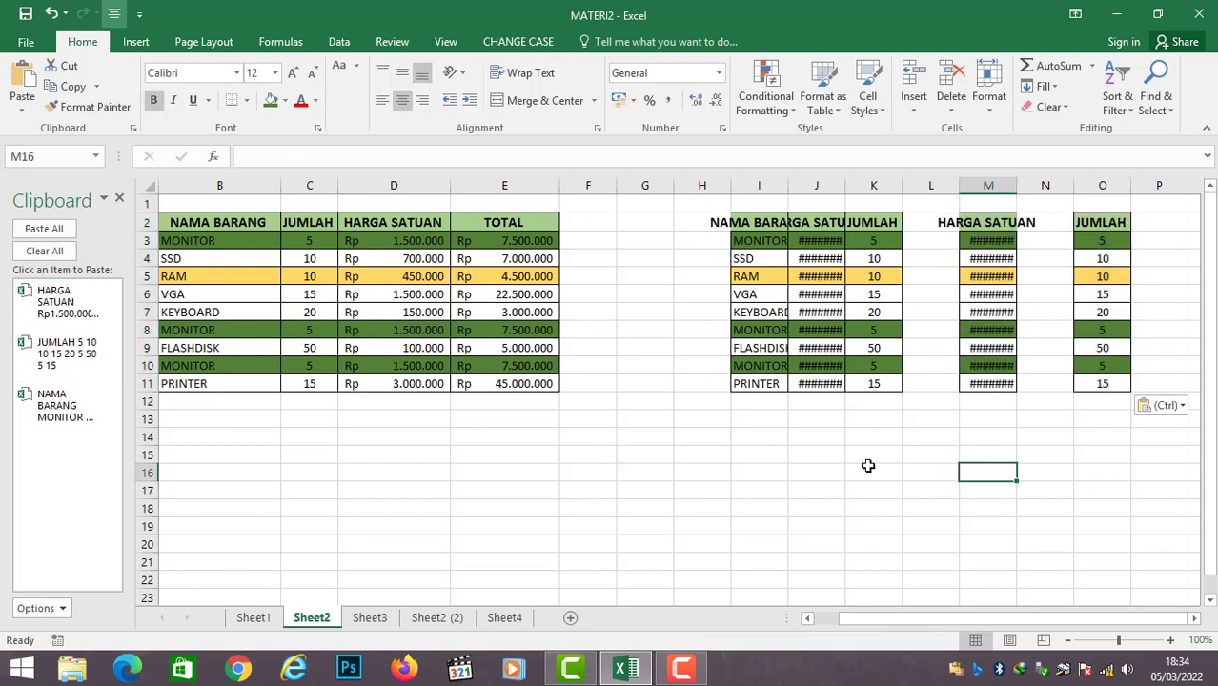
pyautogui.click(43, 400)
pyautogui.click(1157, 462)
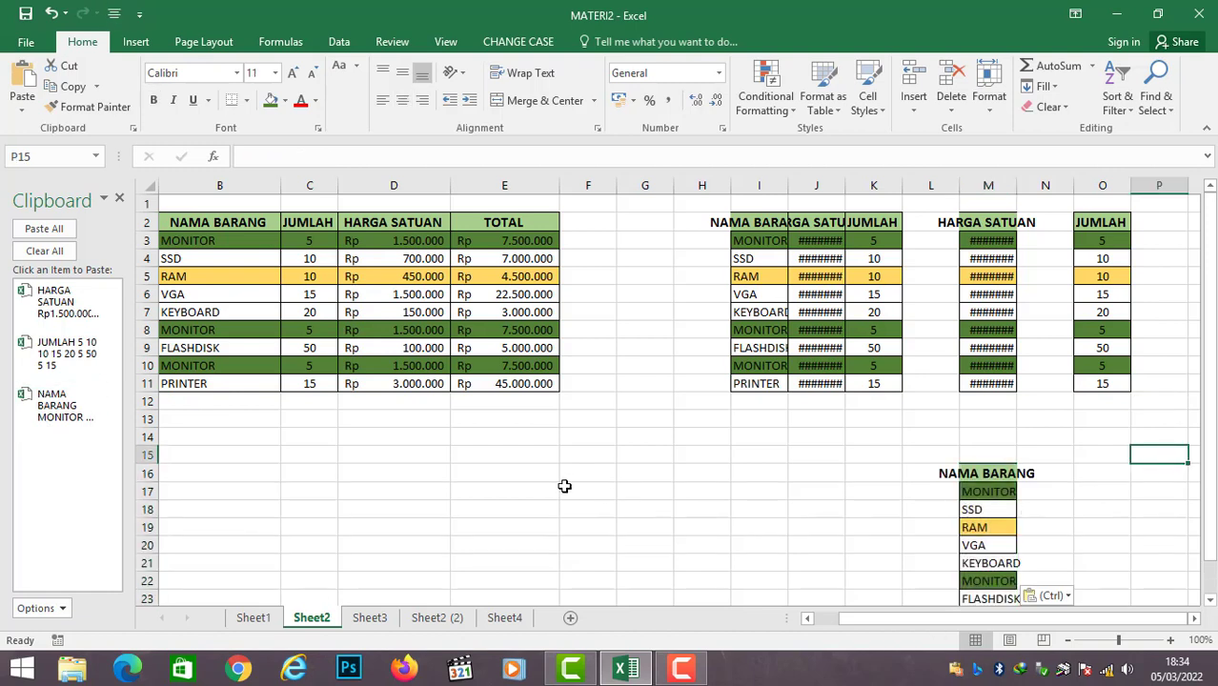
pyautogui.click(56, 301)
pyautogui.click(706, 530)
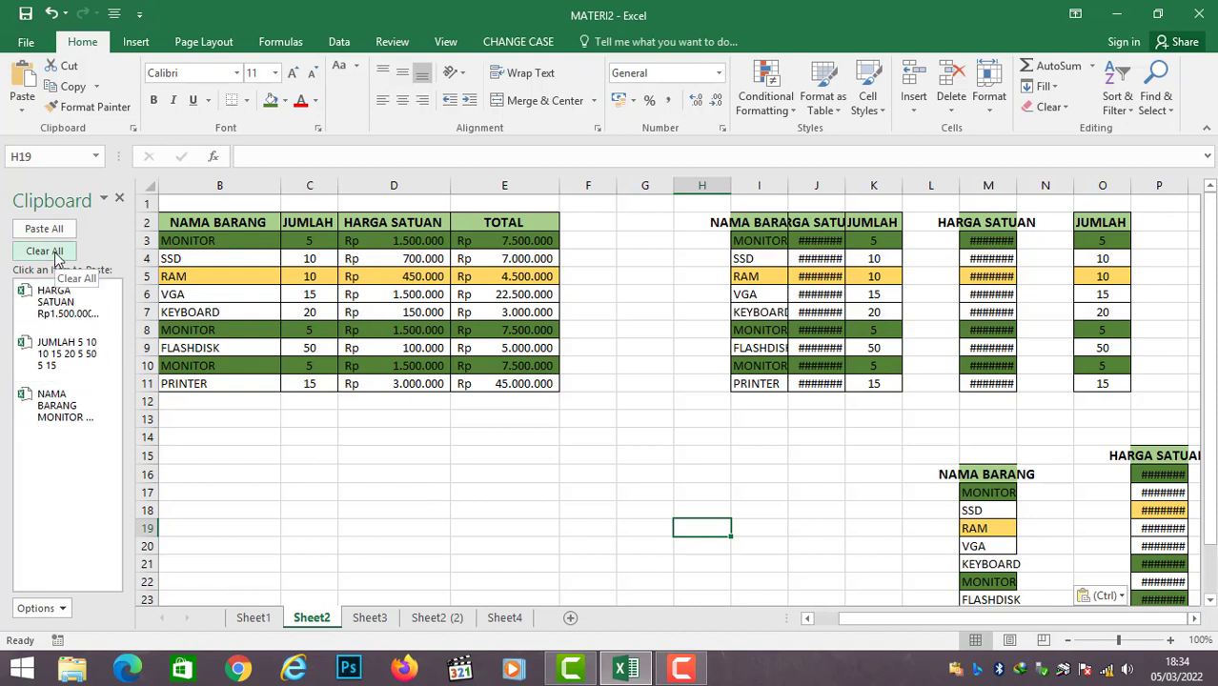
pyautogui.click(63, 410)
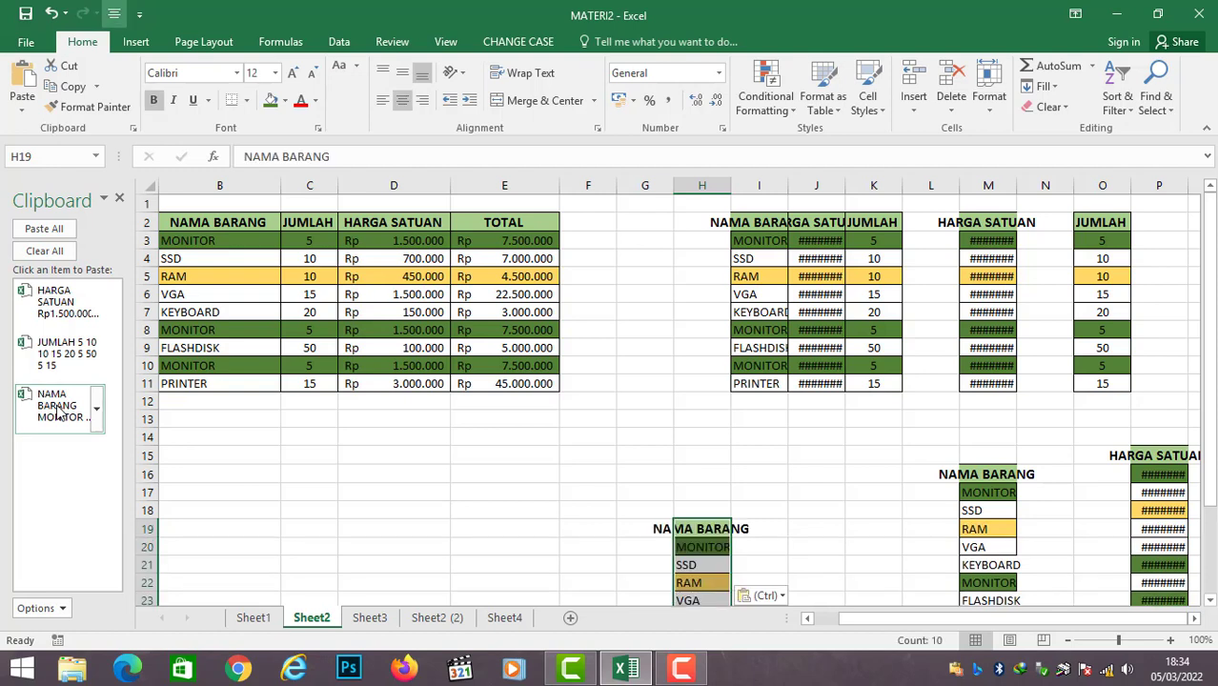
# - Delete the NAMA BARANG clipboard item, then clear all remaining clipboard items
pyautogui.click(96, 415)
pyautogui.click(66, 466)
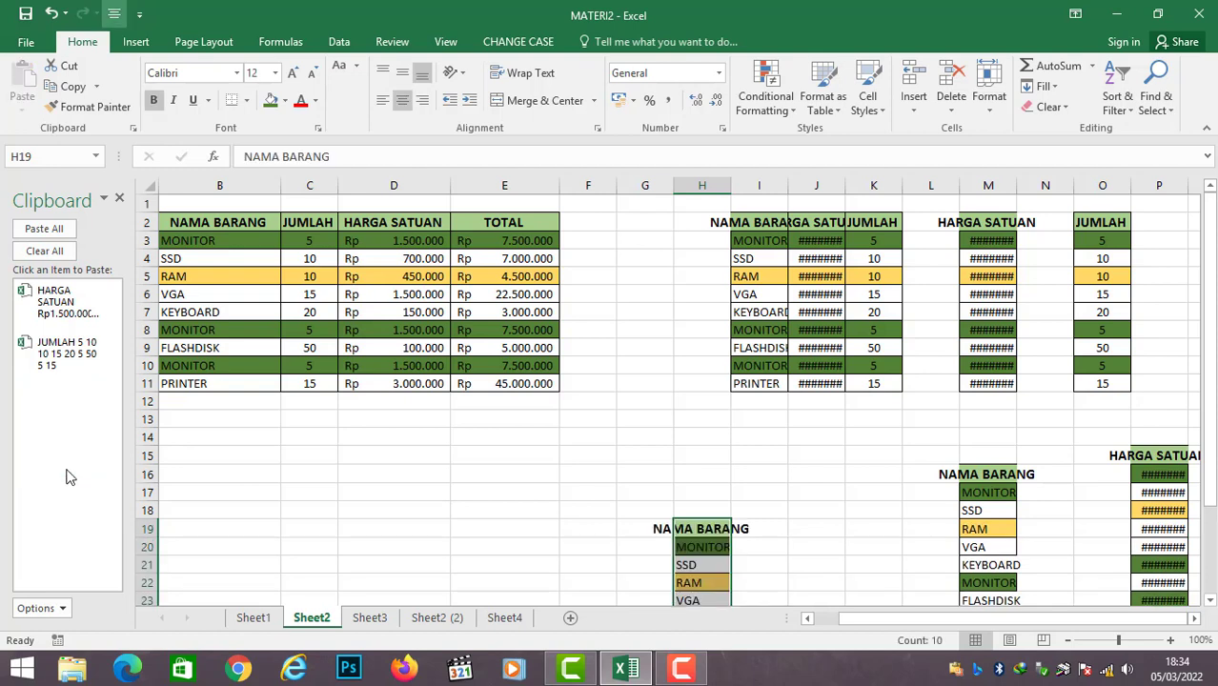
pyautogui.click(61, 254)
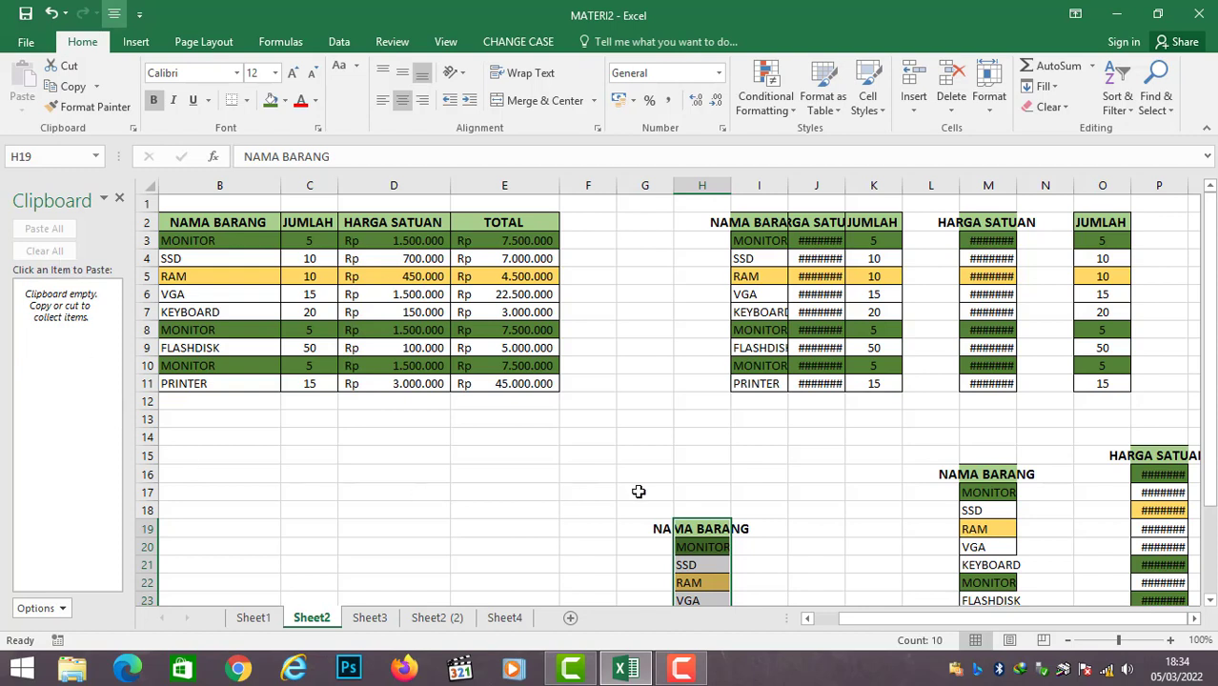
pyautogui.click(638, 492)
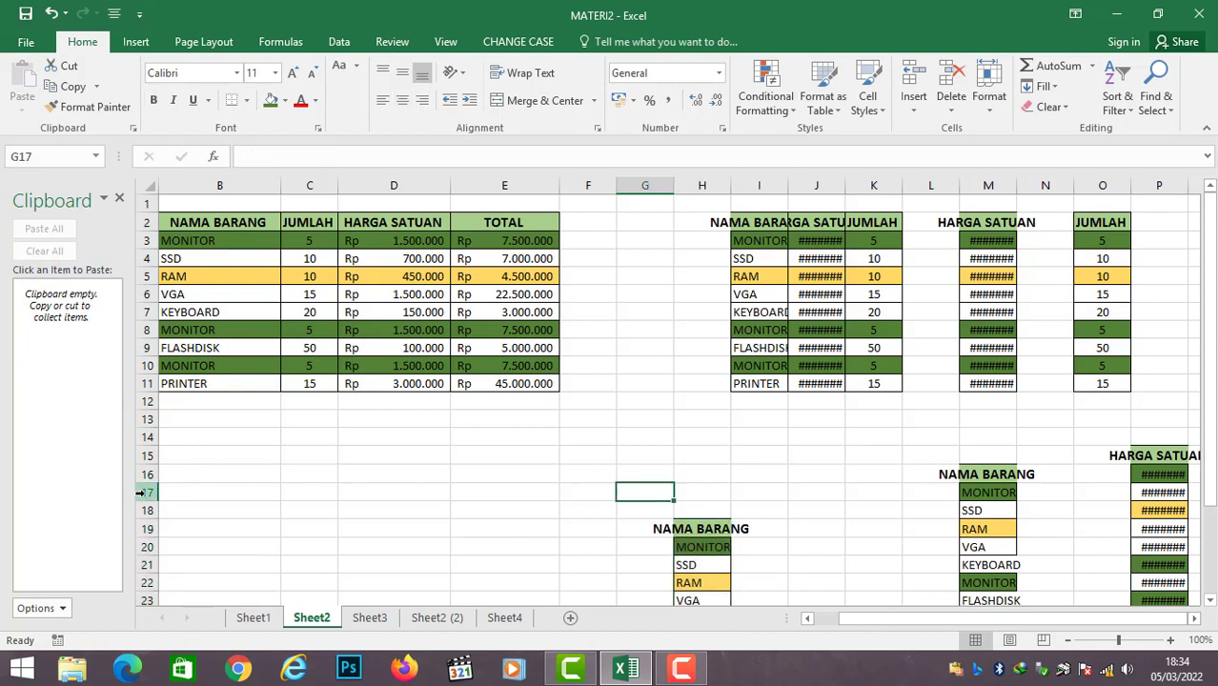
pyautogui.click(462, 476)
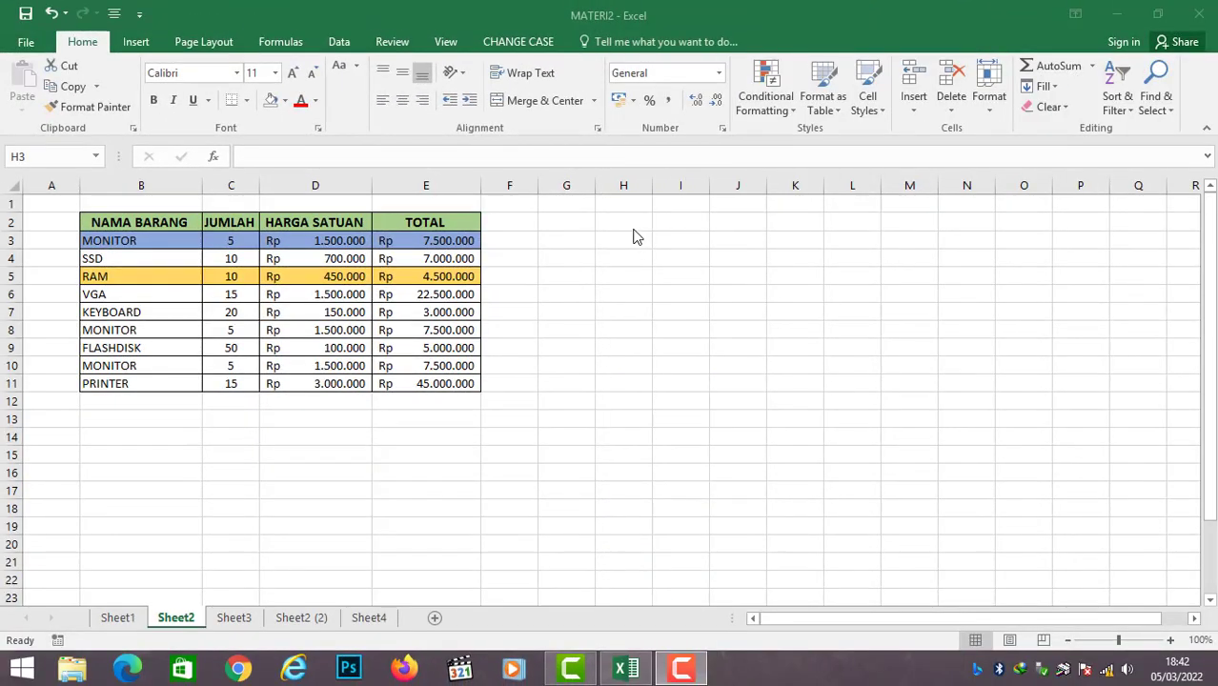
# - Select the TOTAL column values E3:E11
pyautogui.click(636, 235)
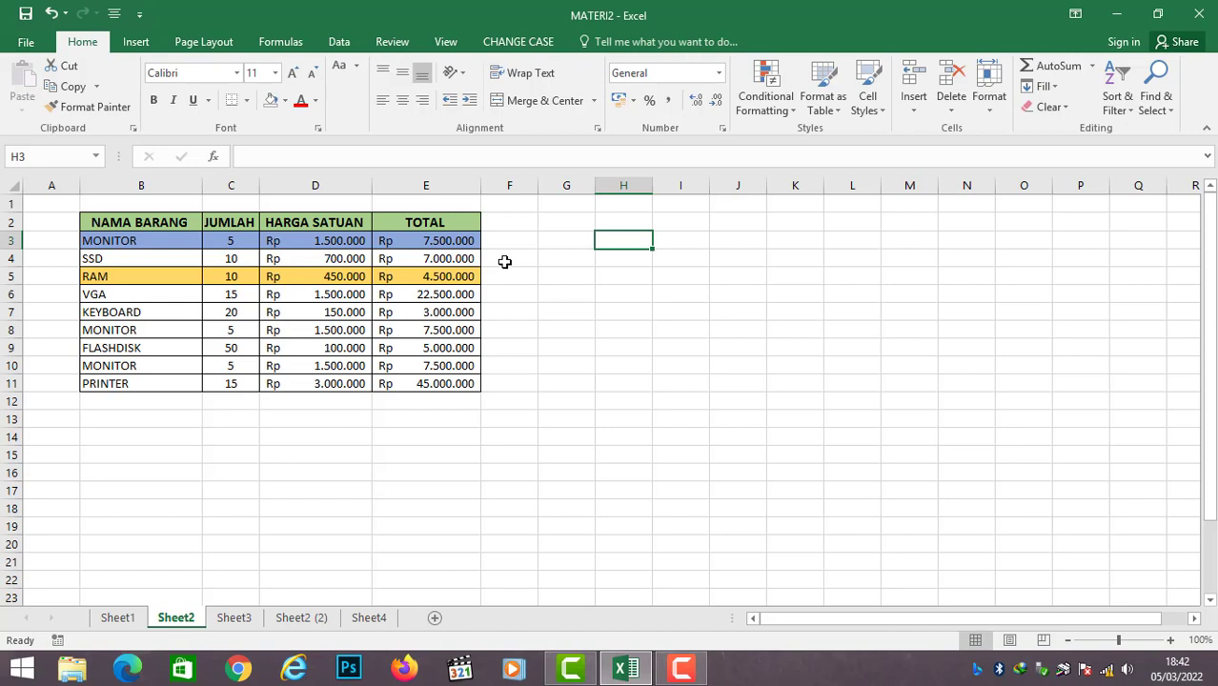
pyautogui.moveTo(441, 240); pyautogui.dragTo(446, 384)
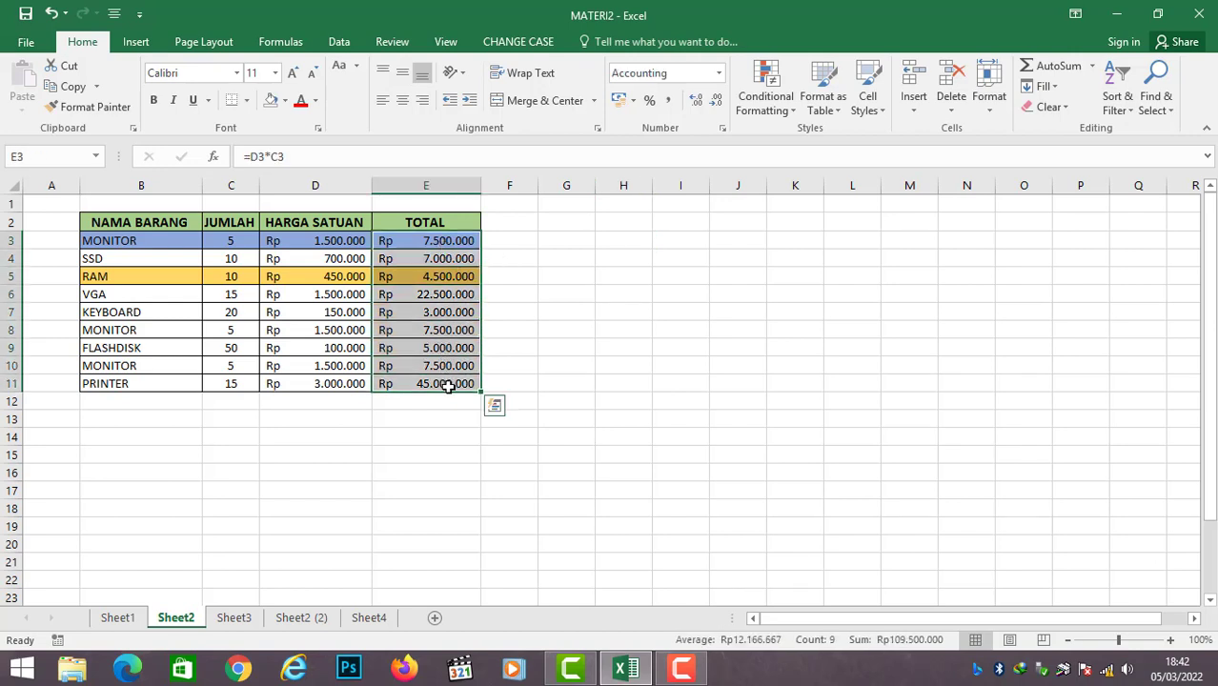
# - Copy E3:E11 and paste it with all formatting and borders into H3:H11
pyautogui.rightClick(459, 255)
pyautogui.click(502, 282)
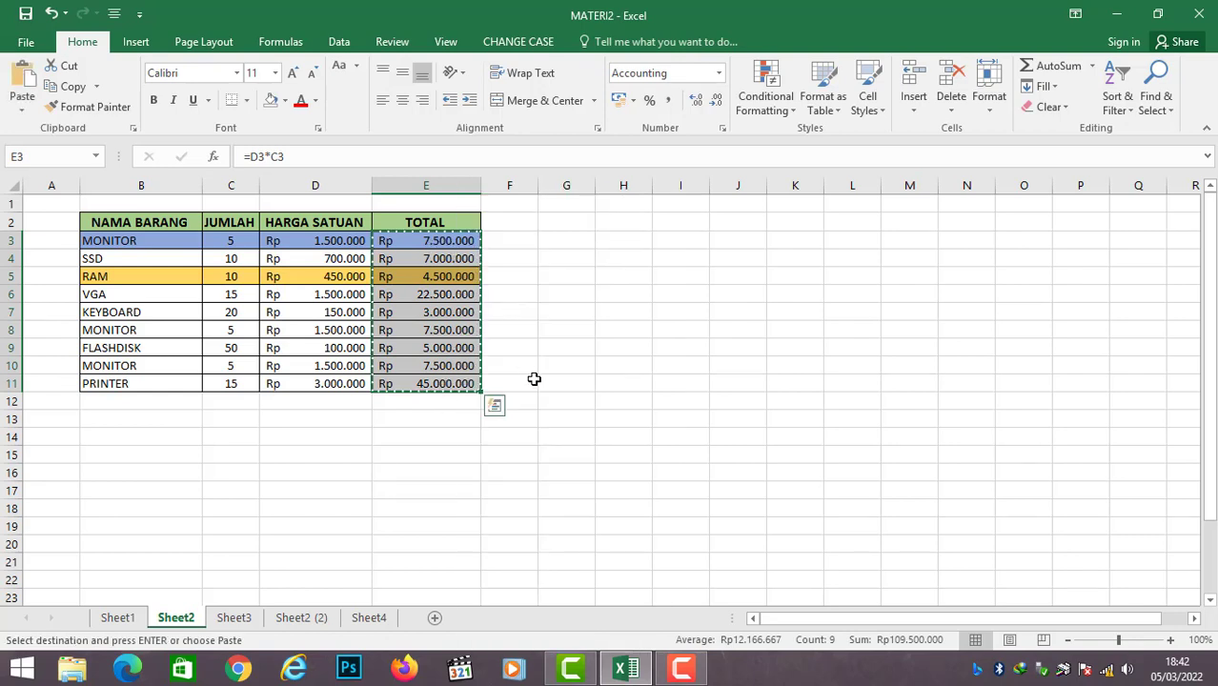
pyautogui.click(629, 237)
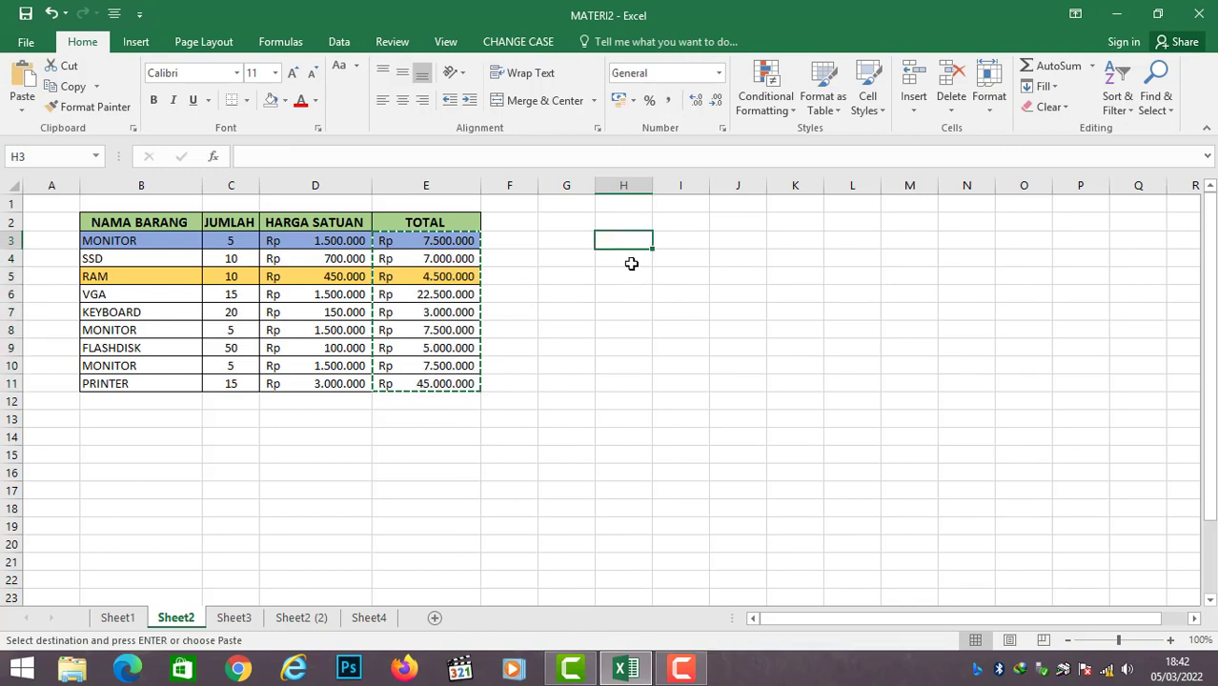
pyautogui.click(24, 114)
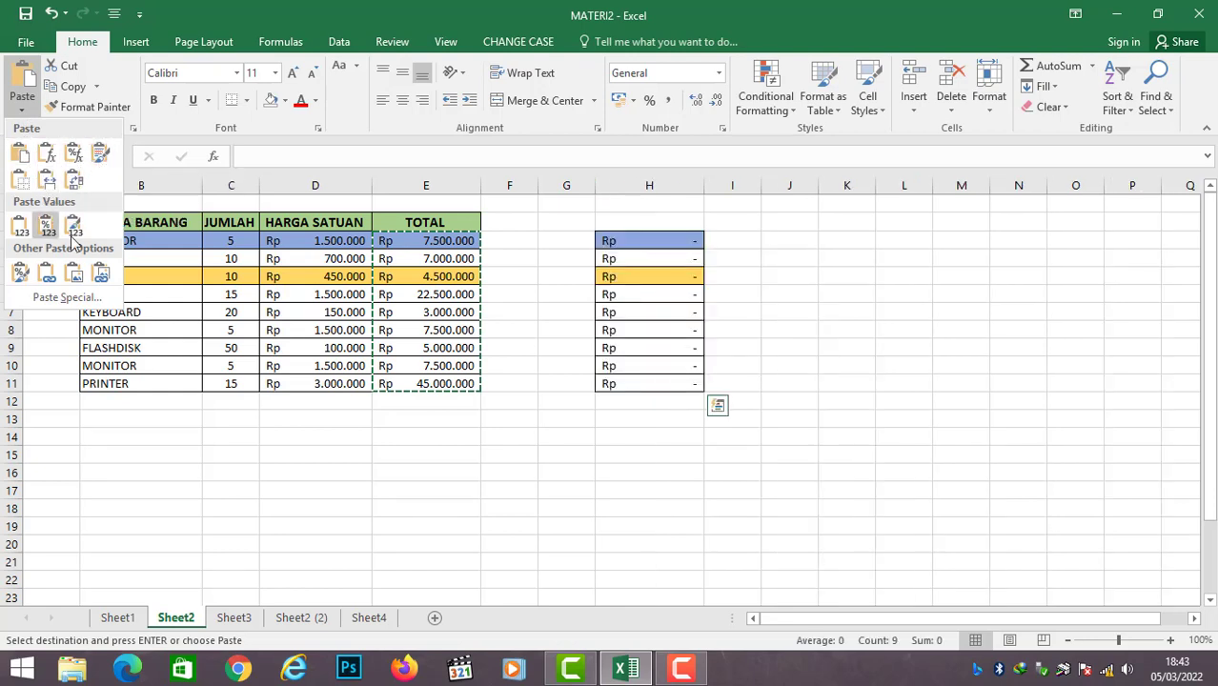
pyautogui.click(20, 160)
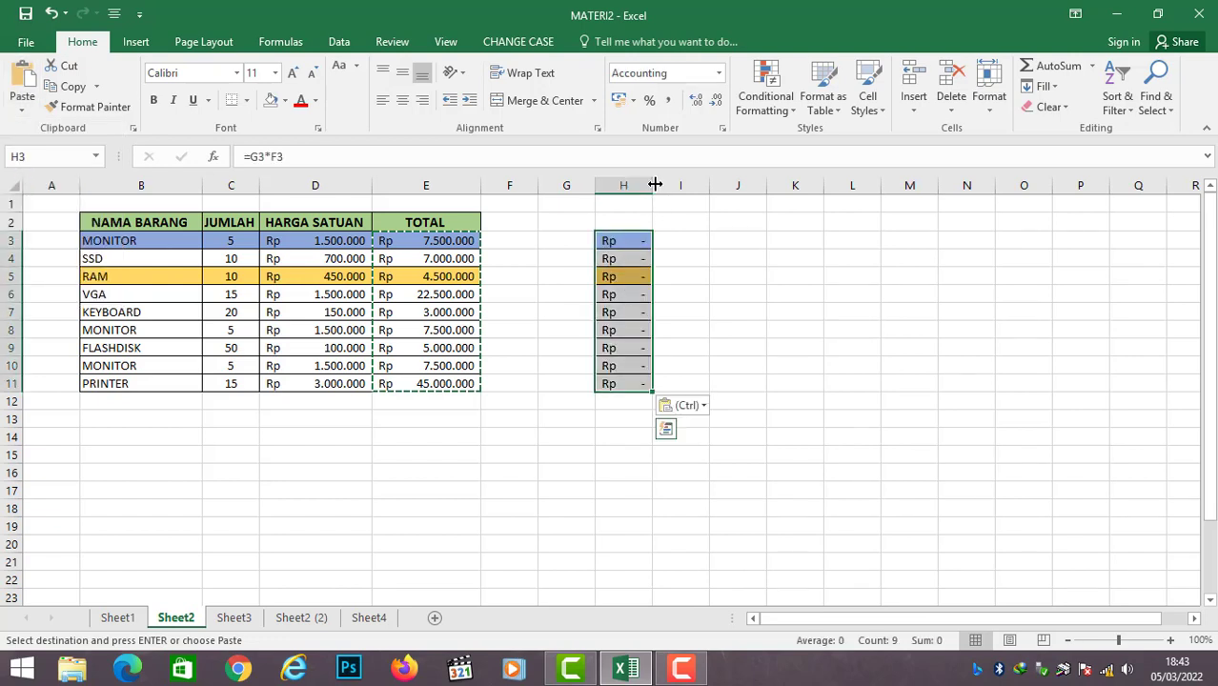
# - Widen column H and inspect the pasted formulas in H3 and H4
pyautogui.moveTo(654, 184); pyautogui.dragTo(666, 184)
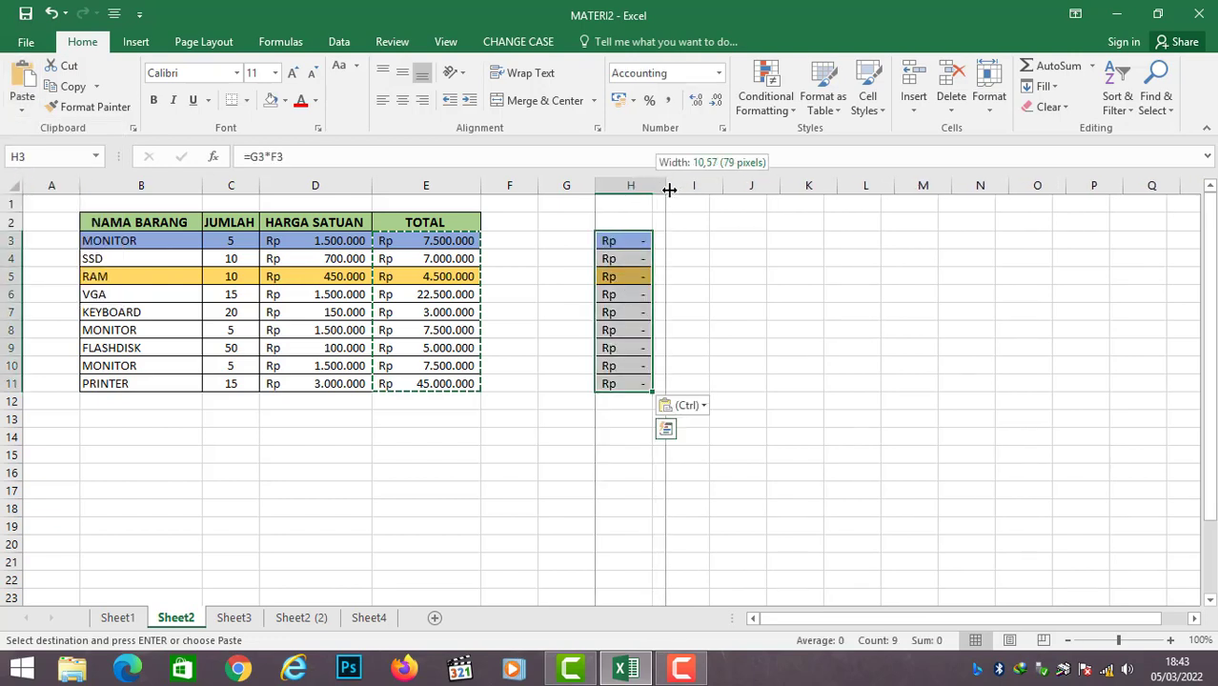
pyautogui.click(651, 241)
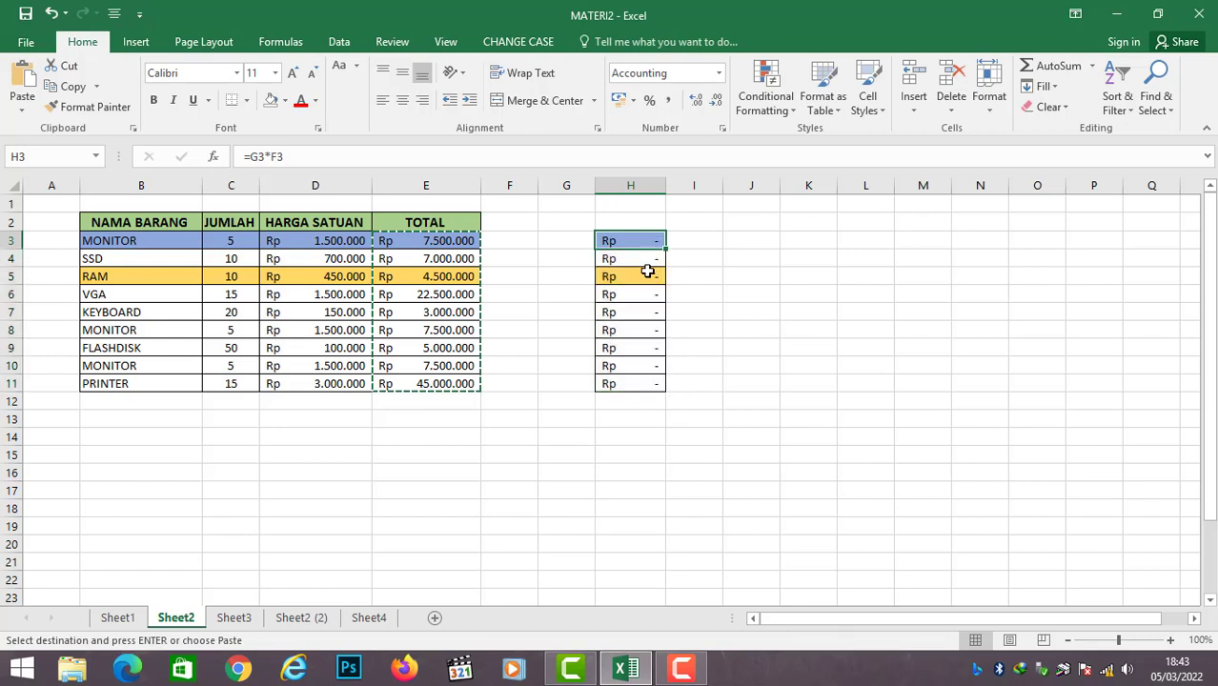
pyautogui.click(648, 261)
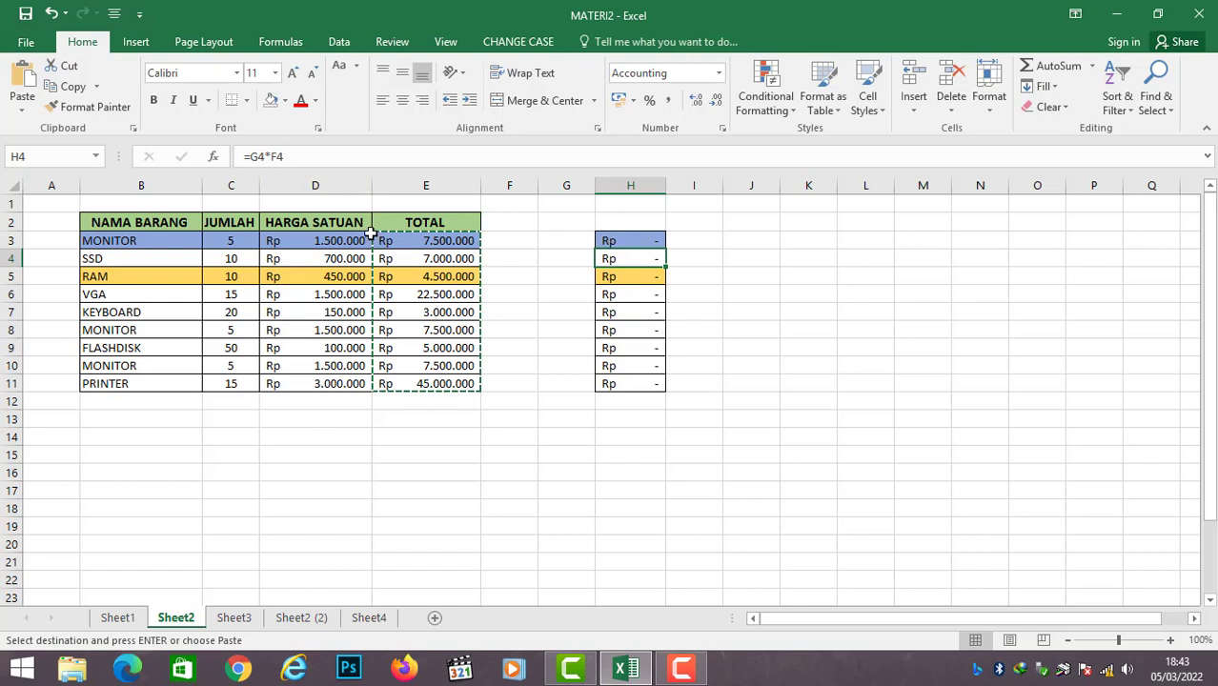
# - Paste the TOTAL column as formulas only into I3:I11
pyautogui.click(691, 242)
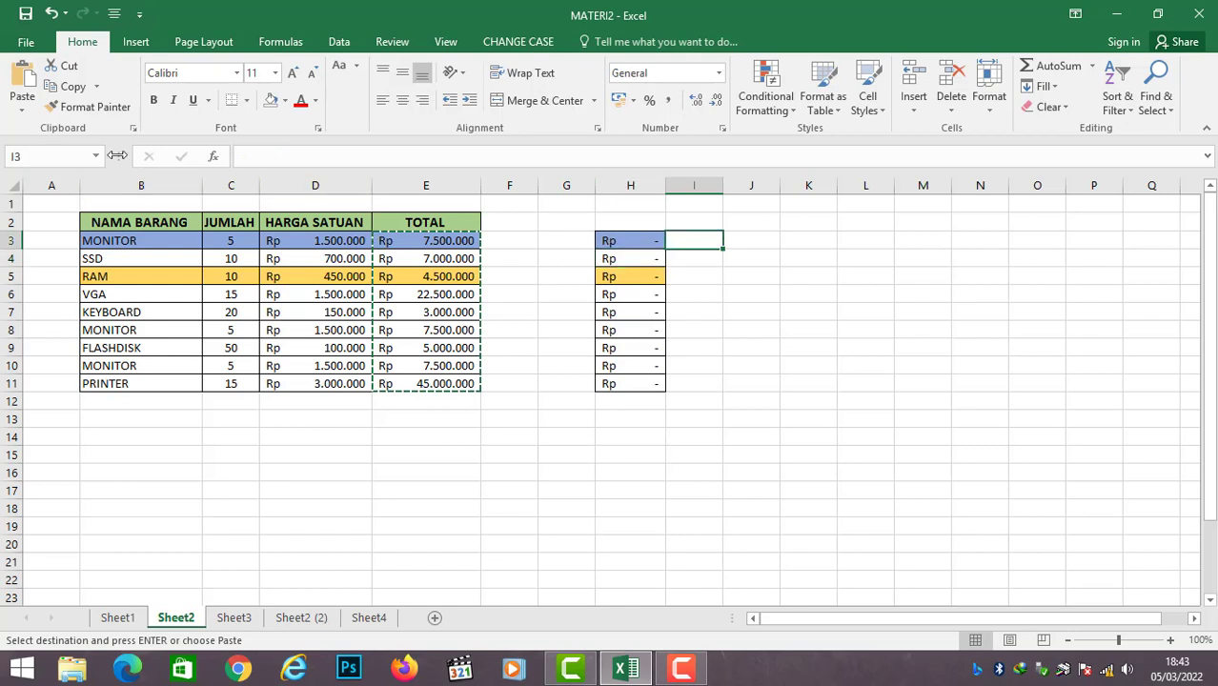
pyautogui.click(22, 109)
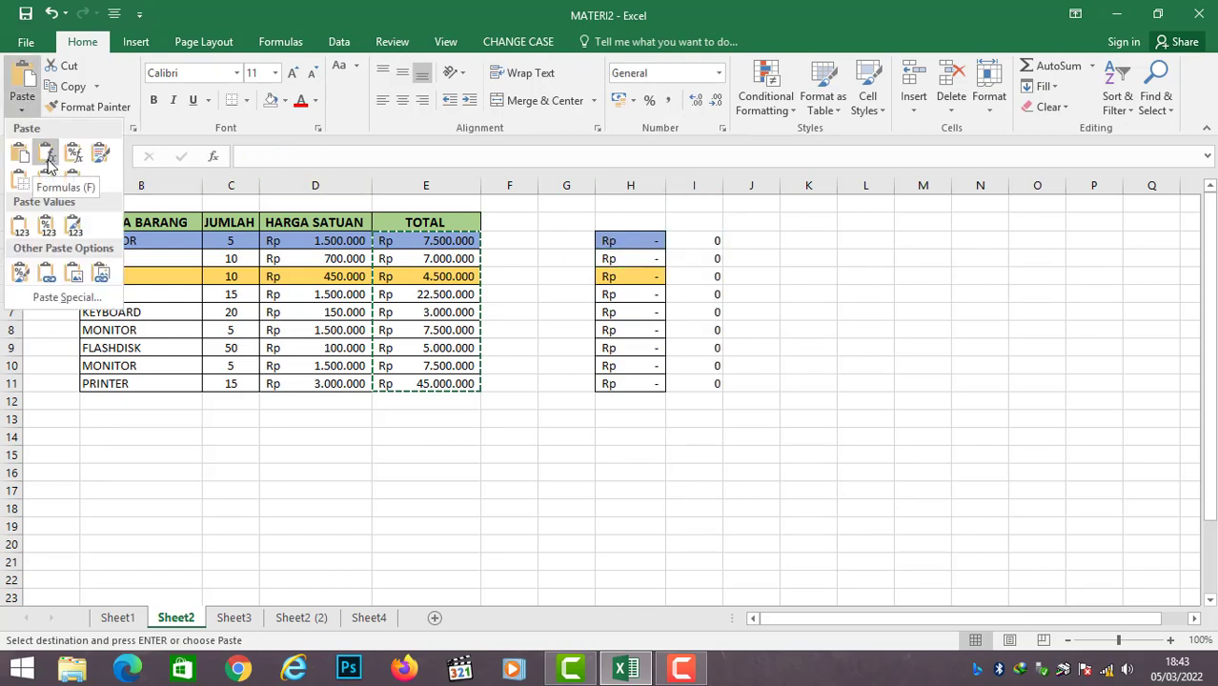
pyautogui.click(48, 157)
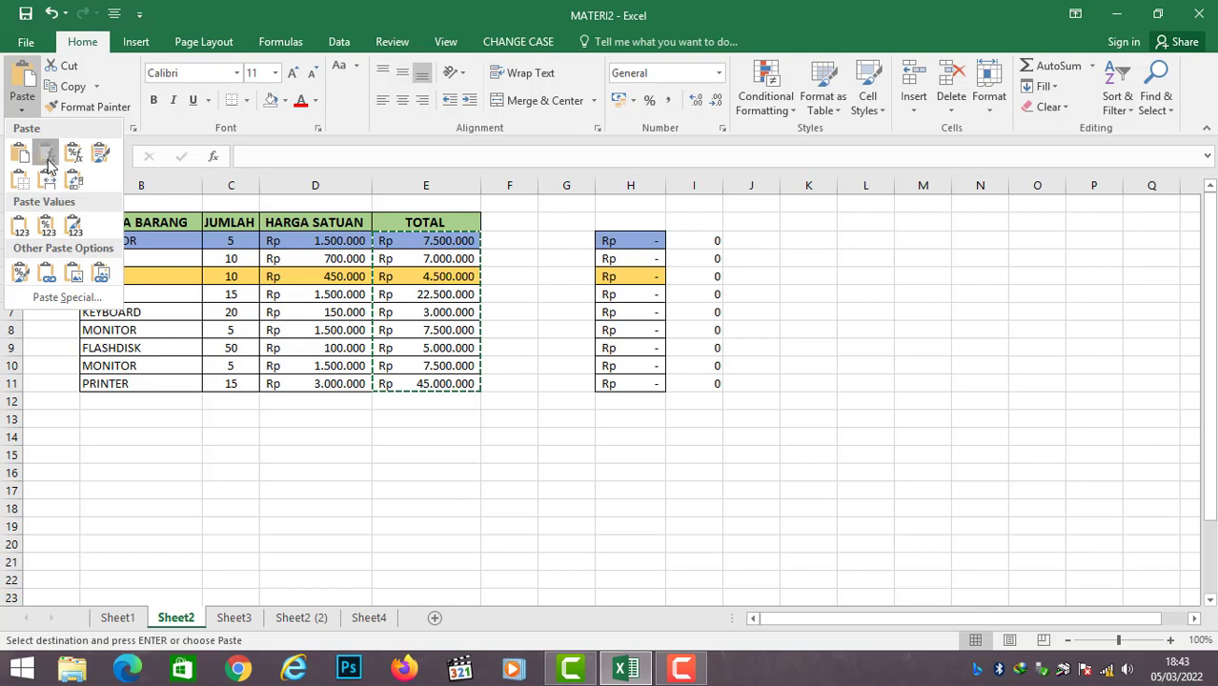
# - Paste the TOTAL column as formulas with number formatting into J3:J11 and review it
pyautogui.click(765, 241)
pyautogui.click(22, 100)
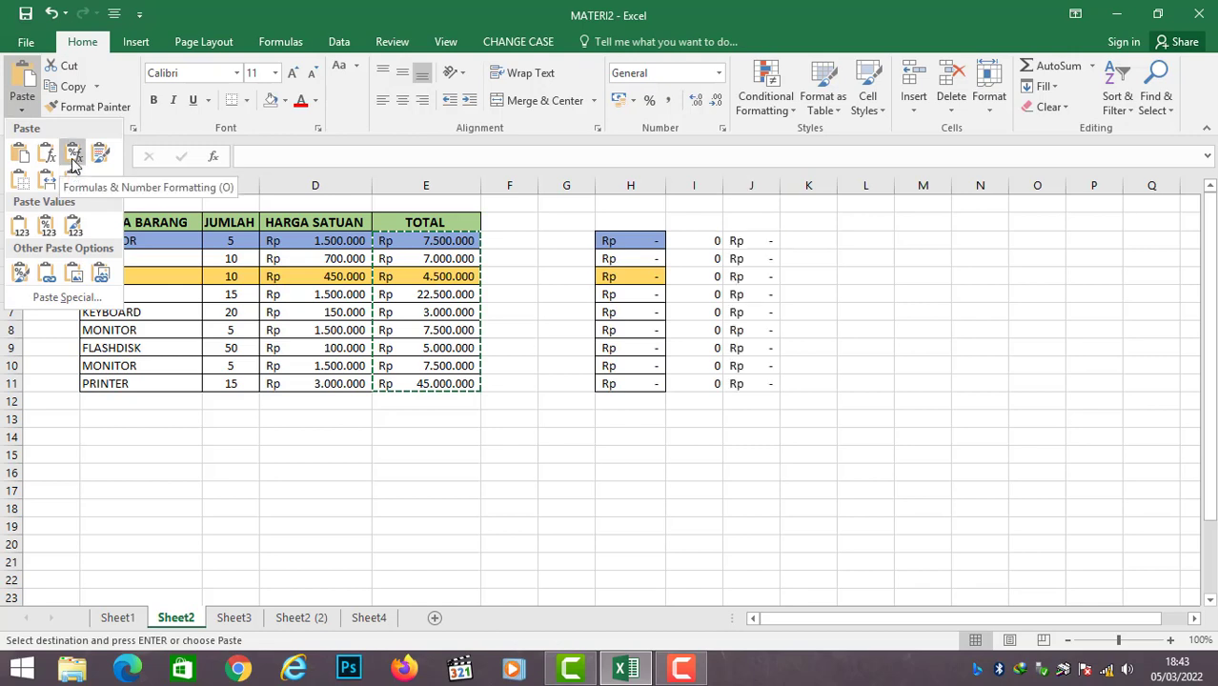
pyautogui.click(73, 155)
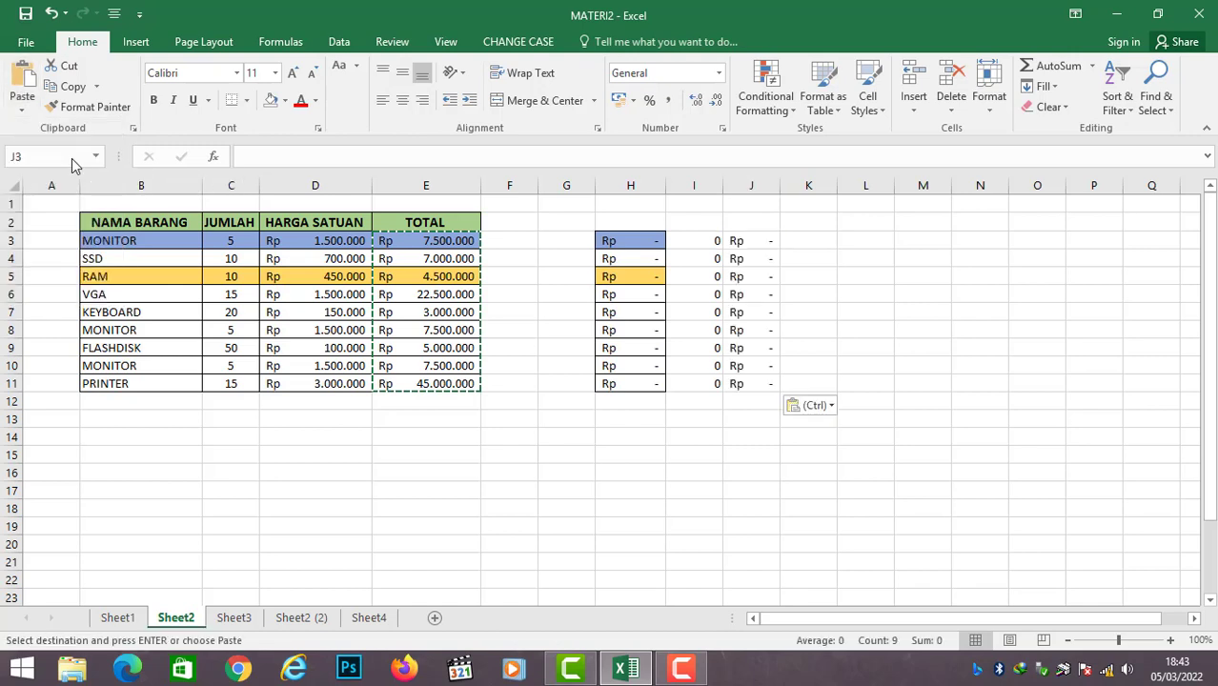
pyautogui.click(765, 244)
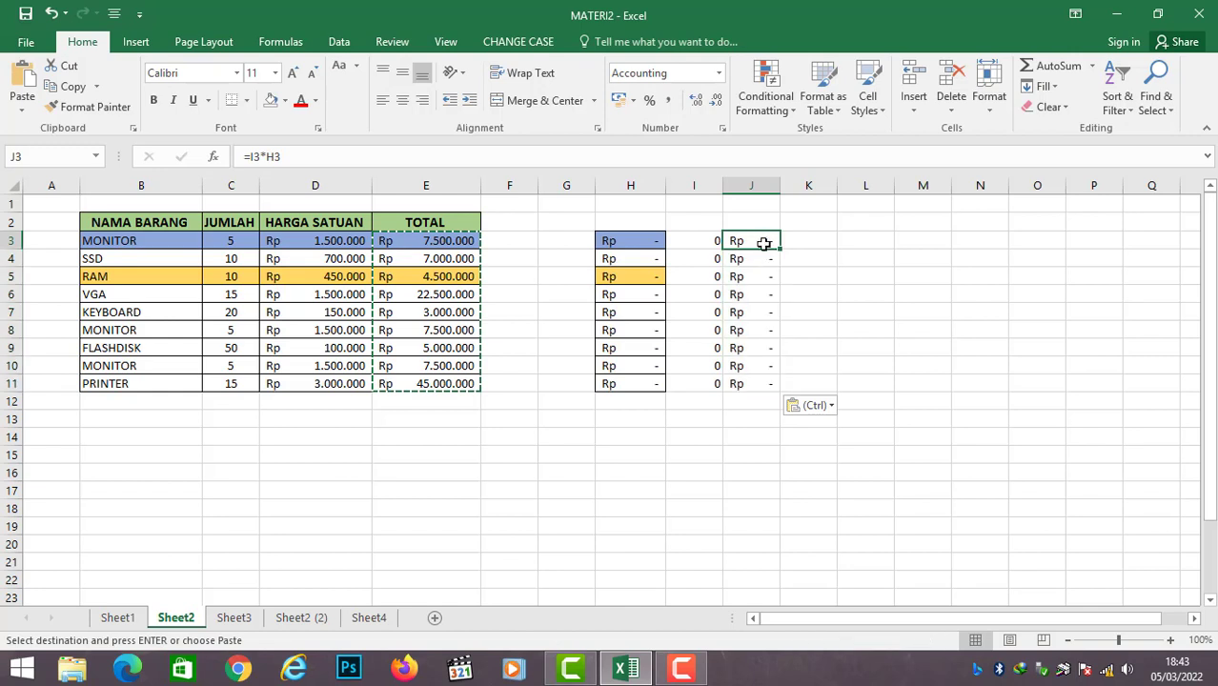
pyautogui.moveTo(765, 245); pyautogui.dragTo(770, 384)
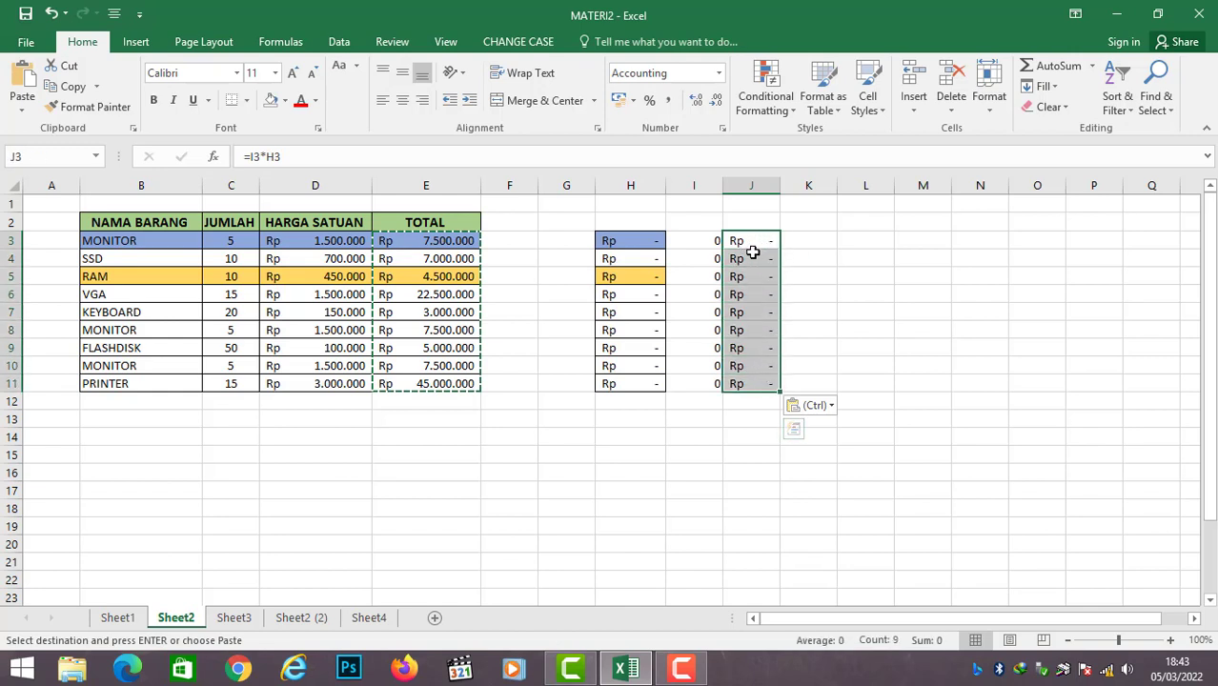
pyautogui.click(819, 242)
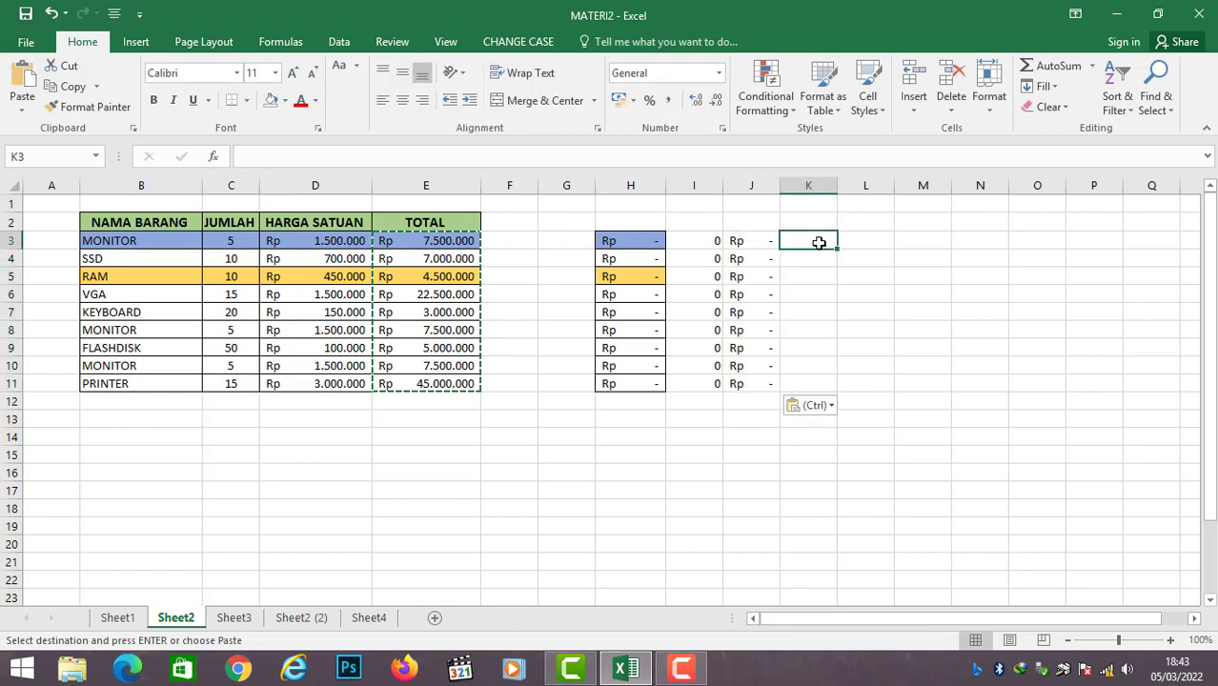
# - Paste the TOTAL column into K3:K11 keeping source formatting, and widen column K
pyautogui.click(26, 112)
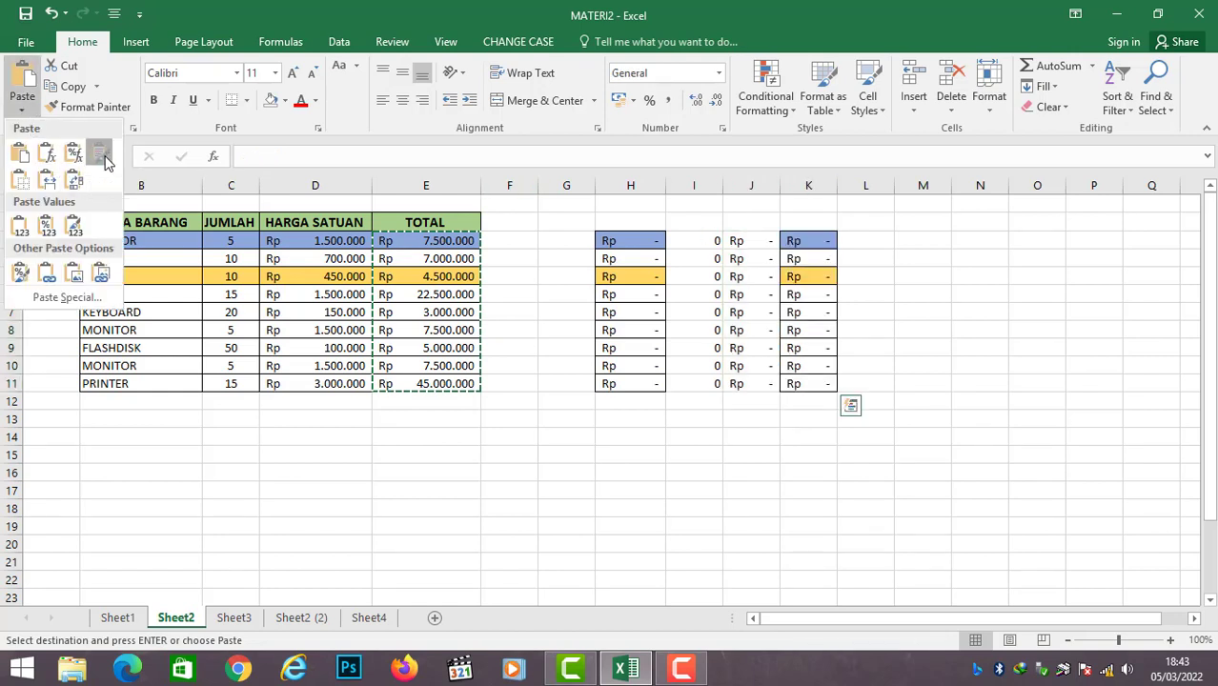
pyautogui.click(102, 156)
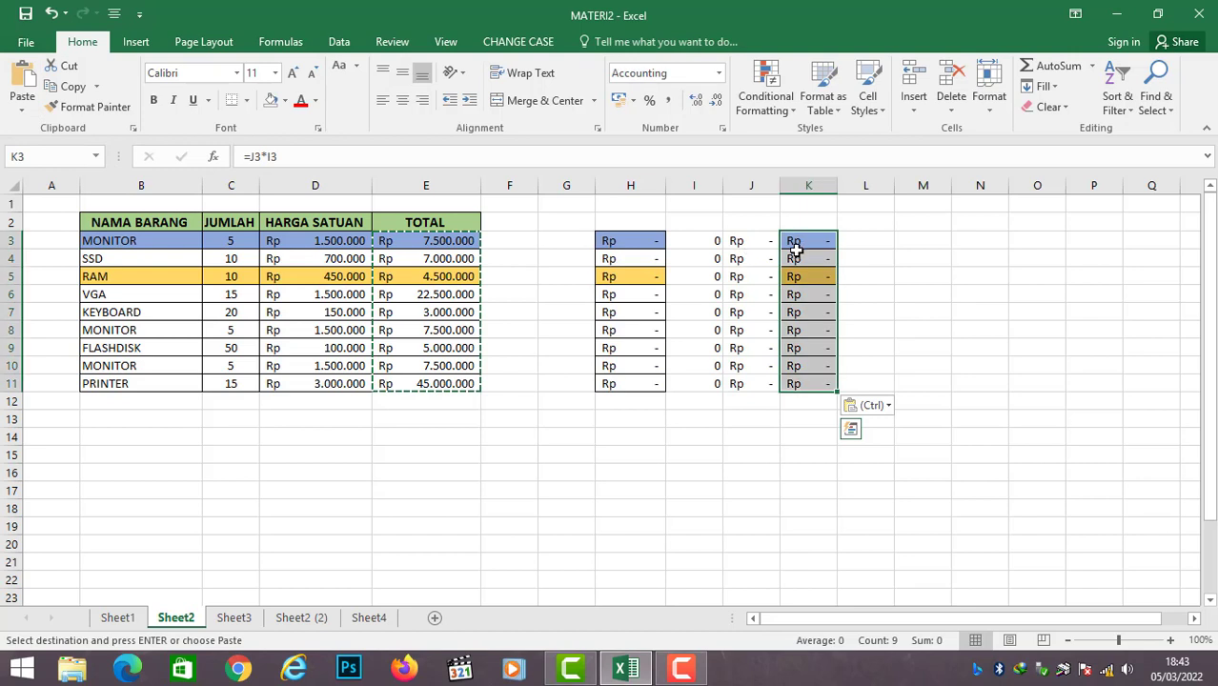
pyautogui.moveTo(838, 186); pyautogui.dragTo(845, 185)
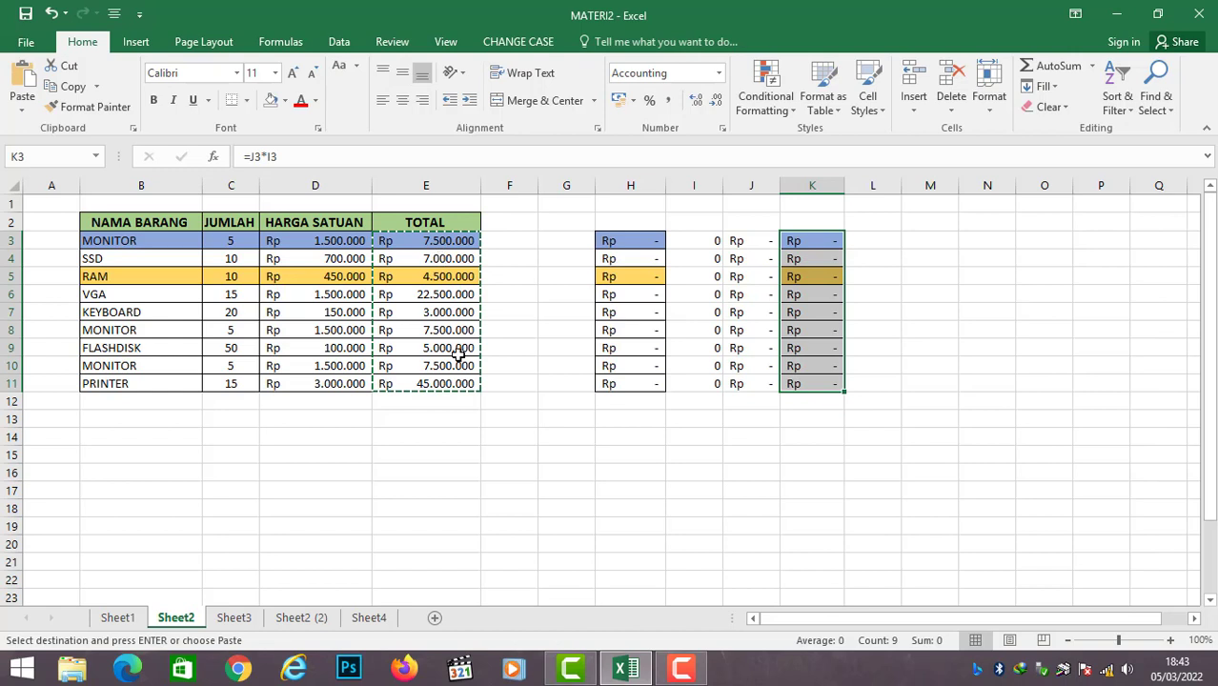
pyautogui.click(878, 239)
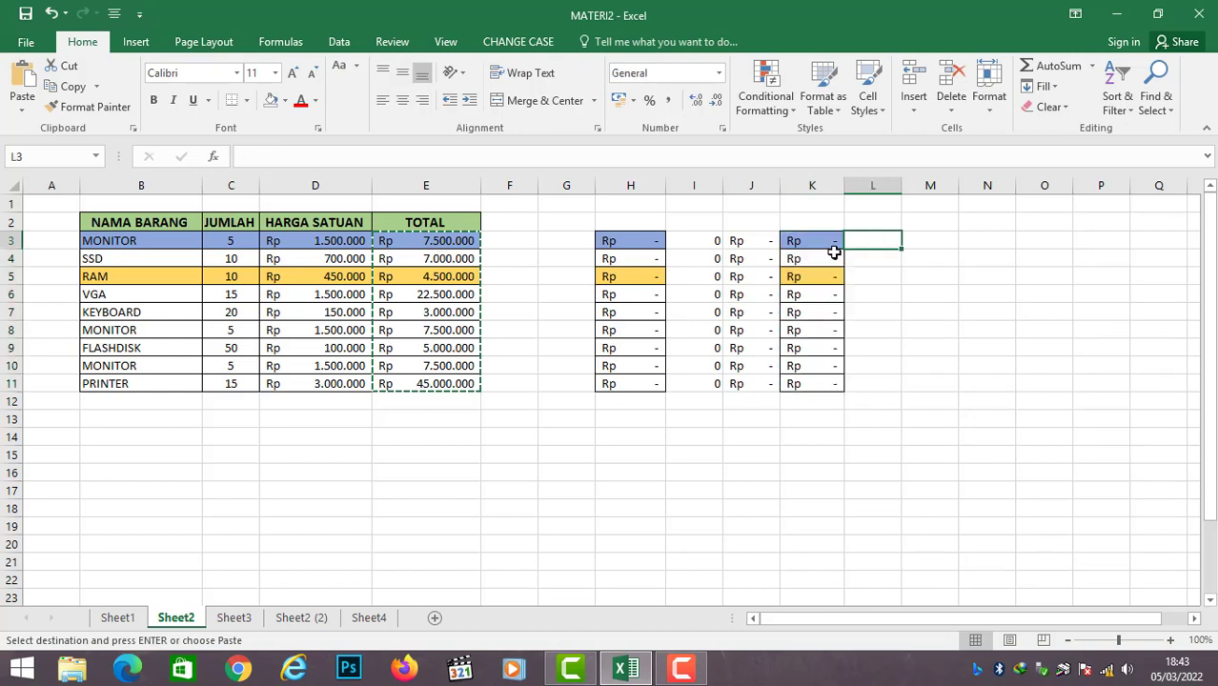
pyautogui.click(822, 238)
# - Paste the TOTAL column into L3:L11 with No Borders
pyautogui.click(878, 239)
pyautogui.click(23, 111)
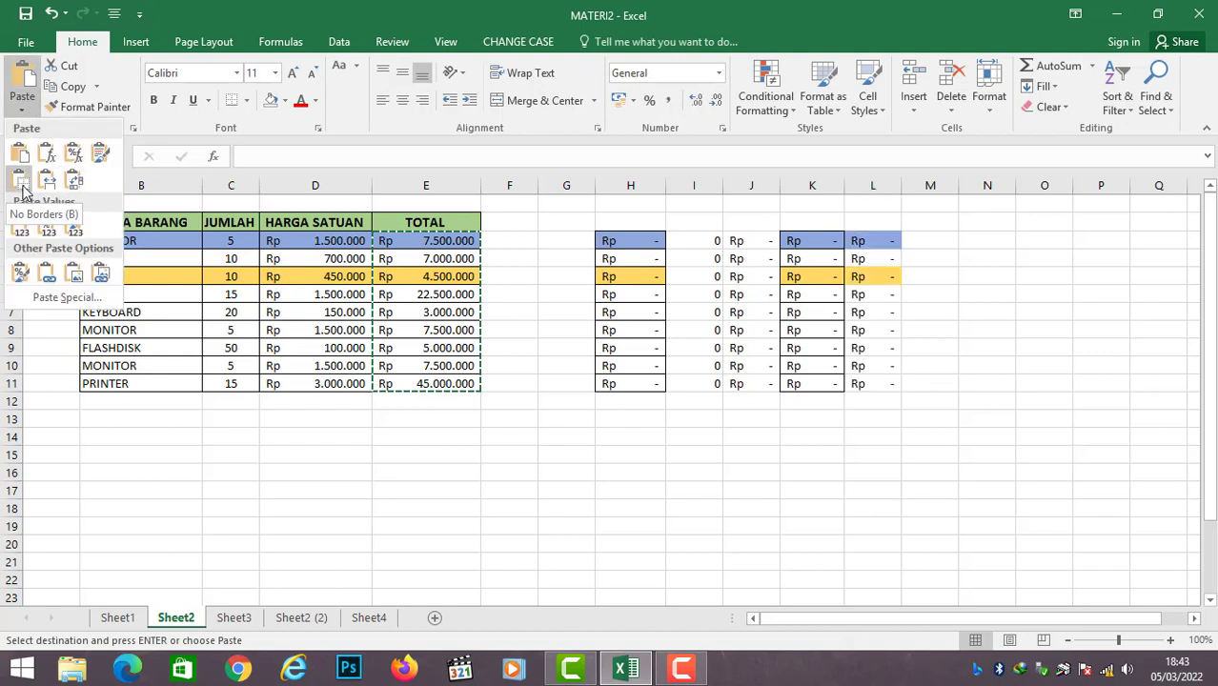
pyautogui.click(23, 182)
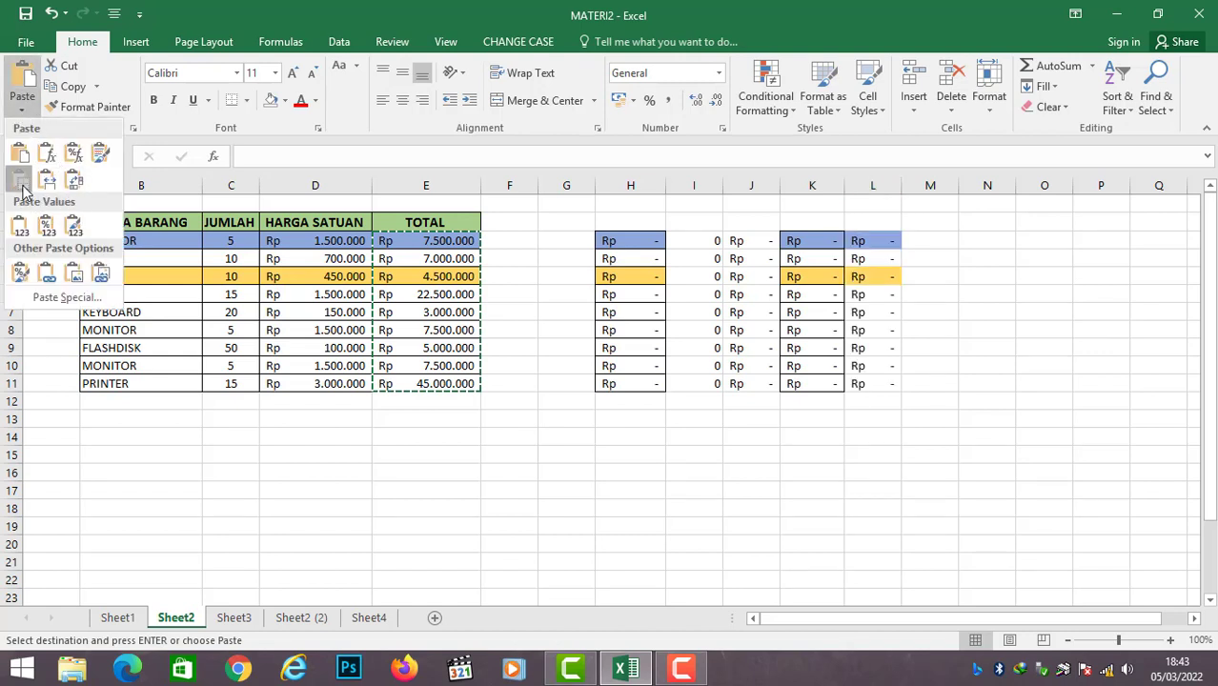
# - Paste the TOTAL column into M3:M11 with Keep Source Column Widths
pyautogui.click(933, 241)
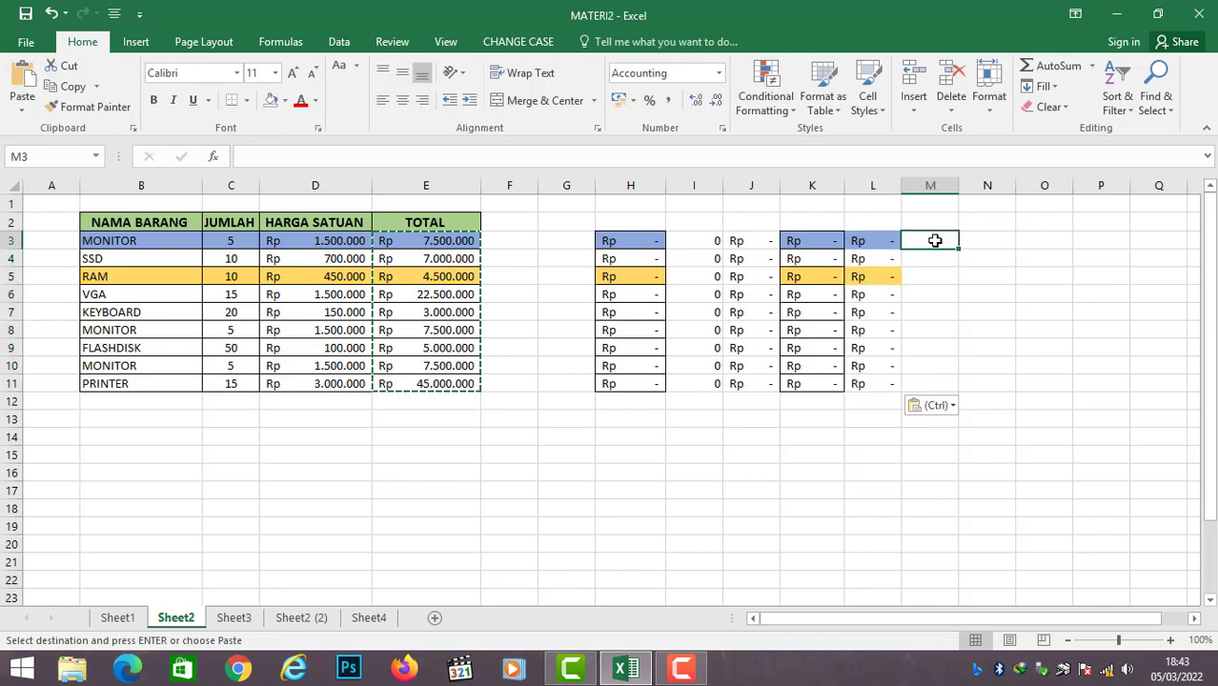
pyautogui.click(23, 112)
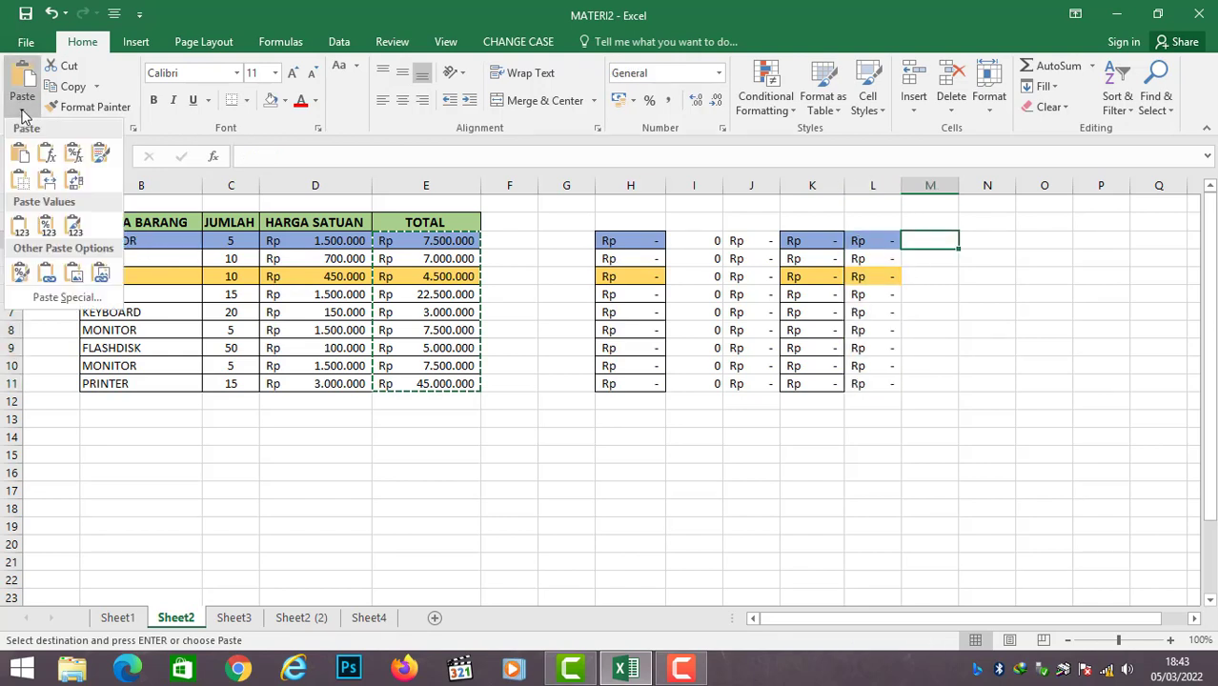
pyautogui.click(48, 181)
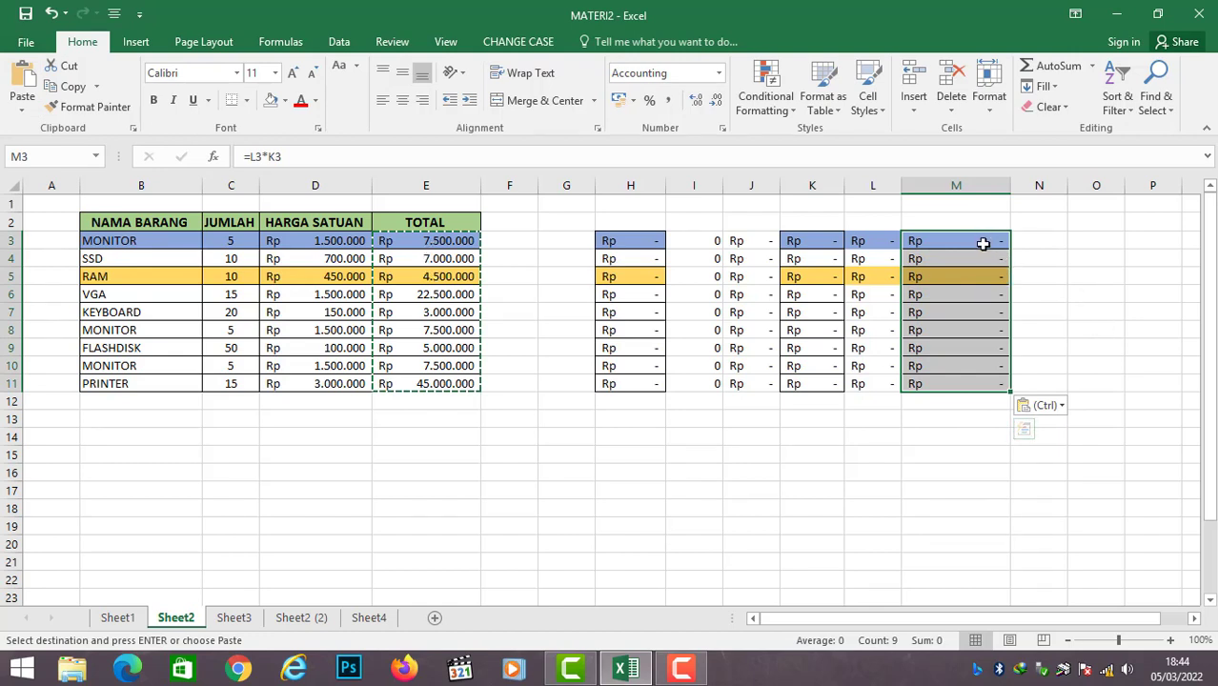
pyautogui.click(1053, 243)
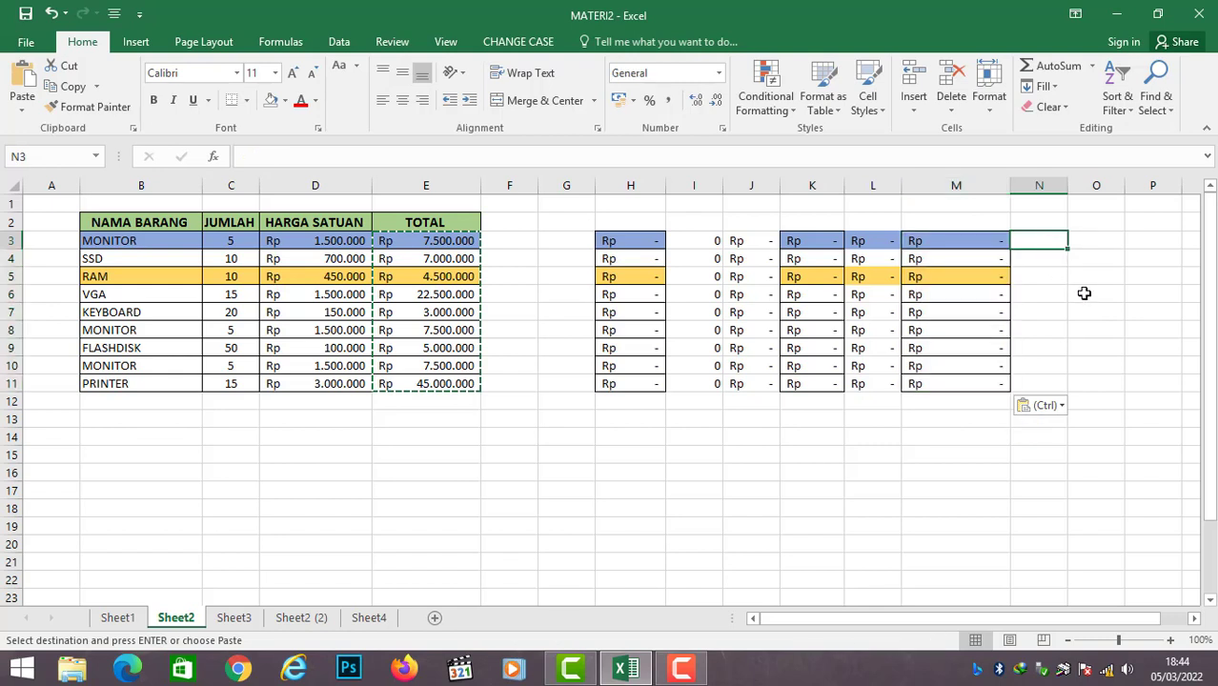
# - Paste only the TOTAL values into N3:N11
pyautogui.click(23, 113)
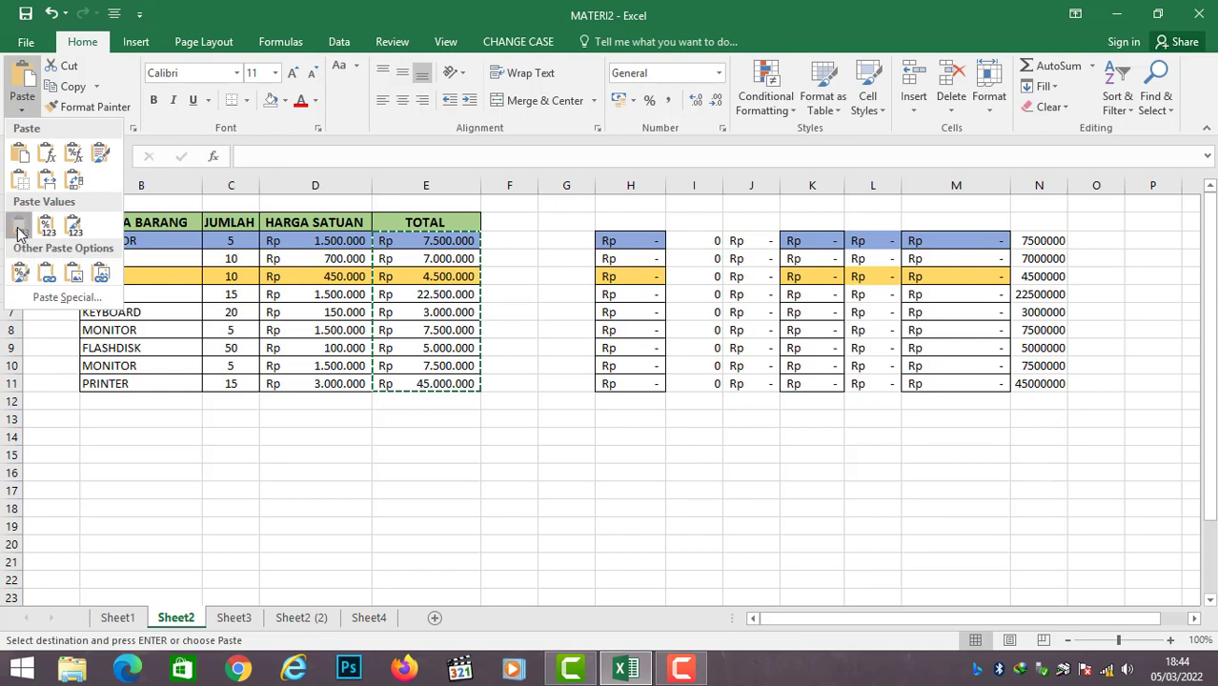
pyautogui.click(21, 233)
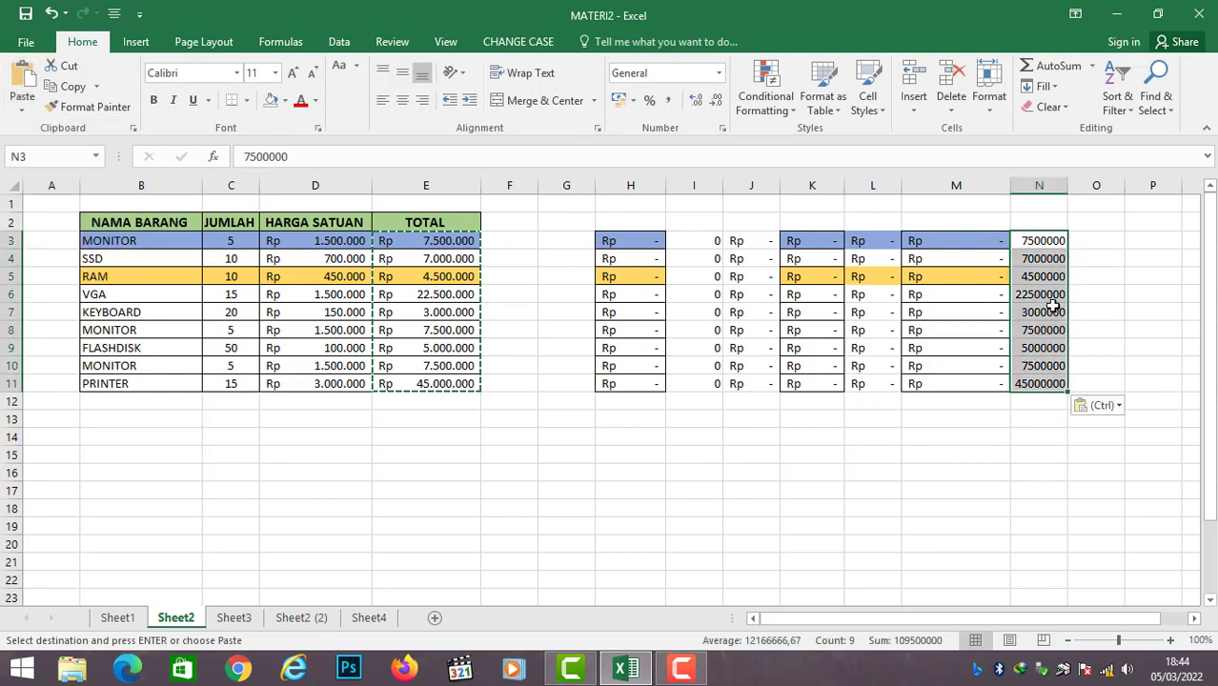
pyautogui.click(1049, 244)
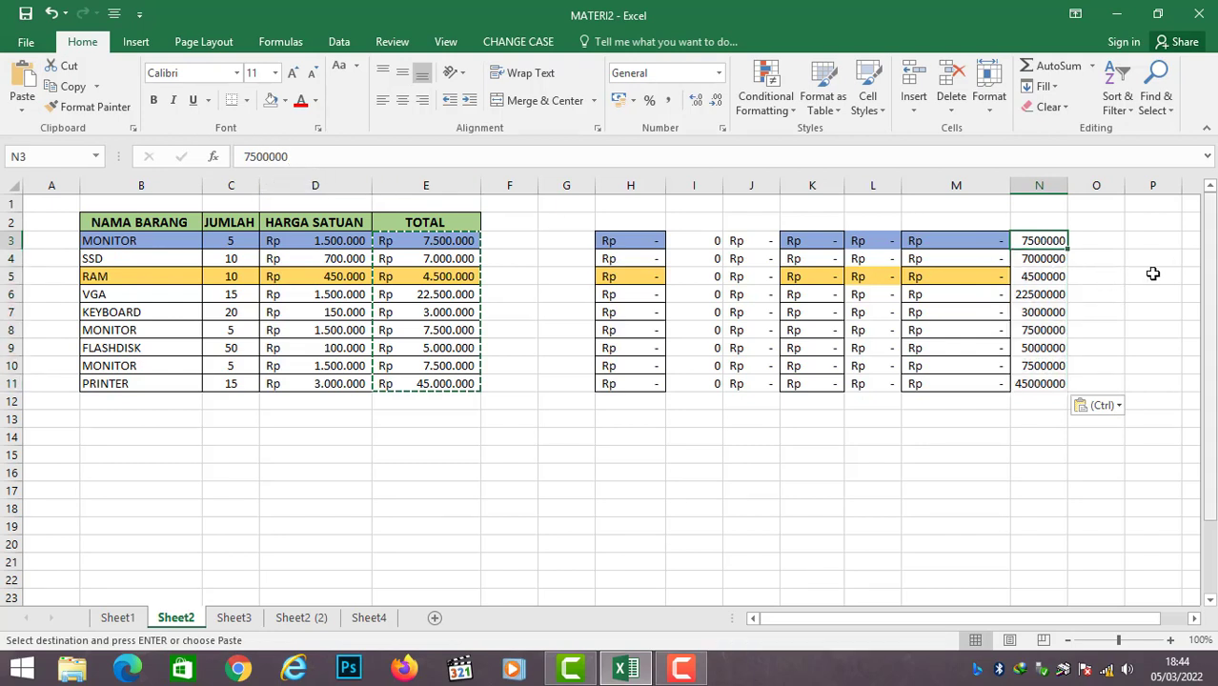
# - Paste values with Rp number formatting into O3:O11 and widen column O to show them
pyautogui.click(1096, 243)
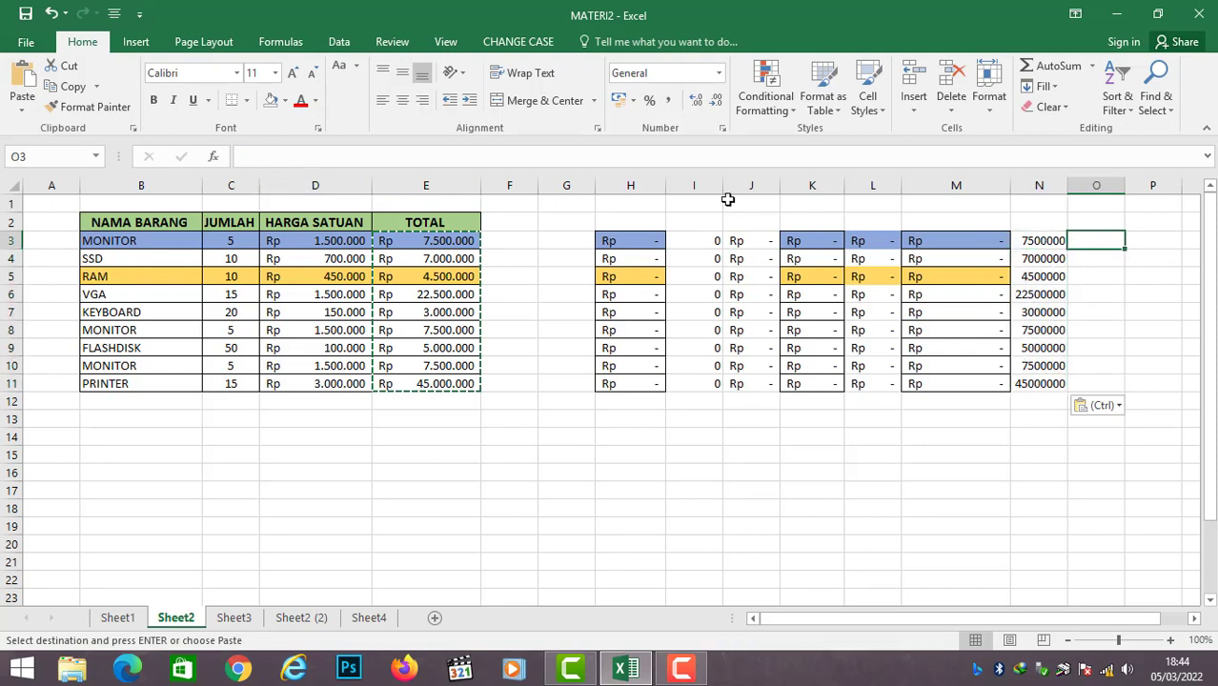
pyautogui.click(22, 106)
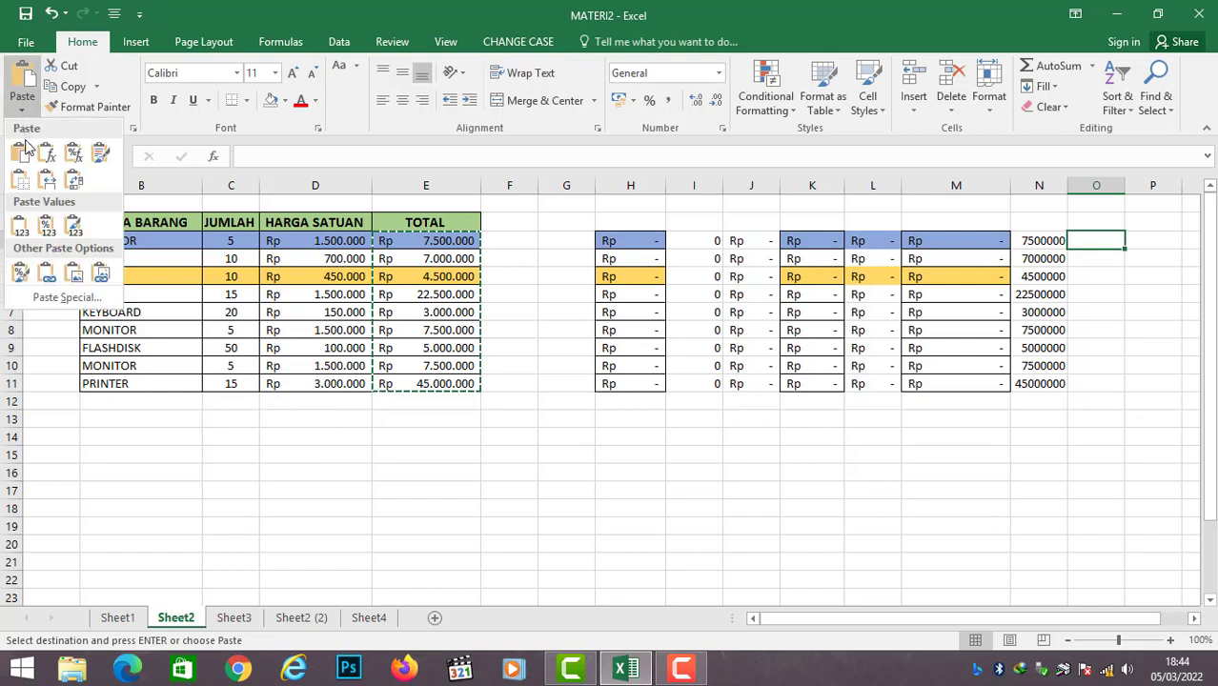
pyautogui.click(48, 231)
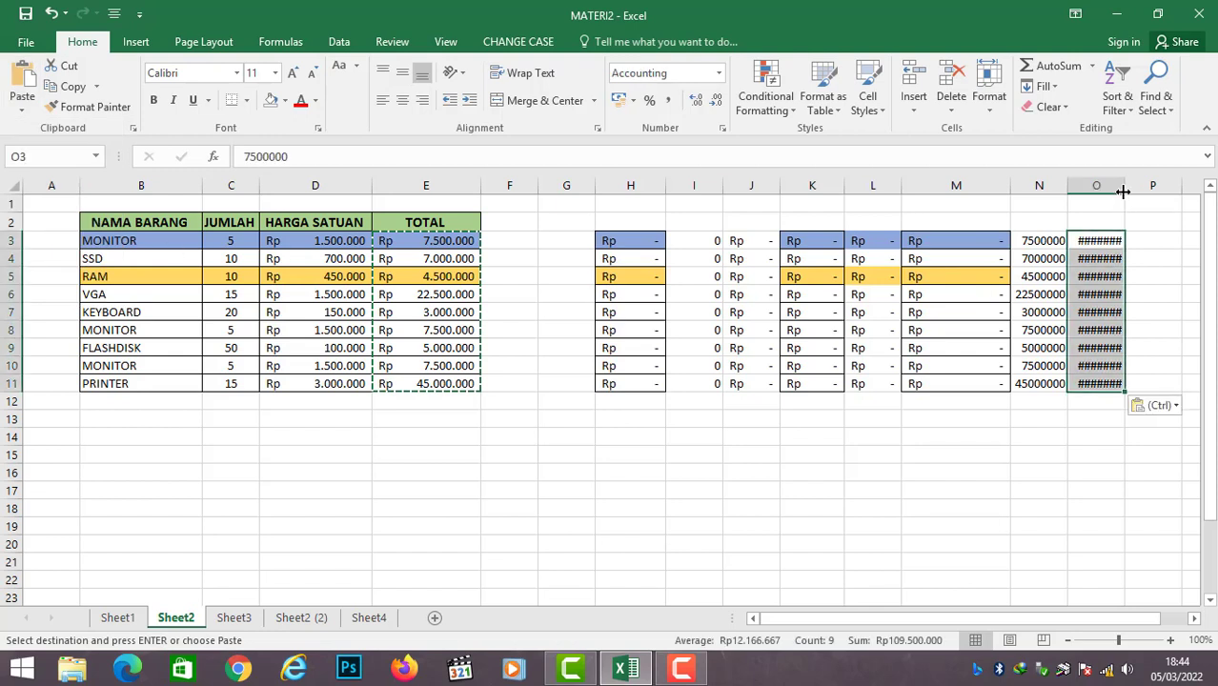
pyautogui.moveTo(1126, 189); pyautogui.dragTo(1172, 189)
pyautogui.click(1129, 240)
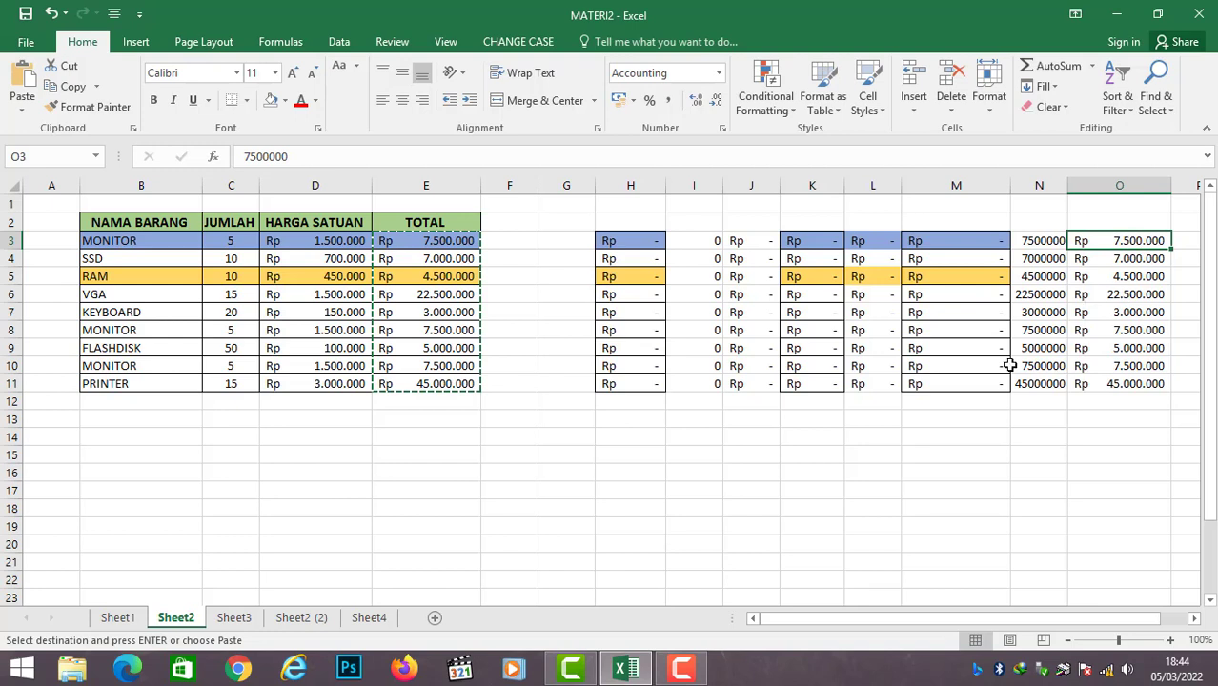
pyautogui.click(613, 436)
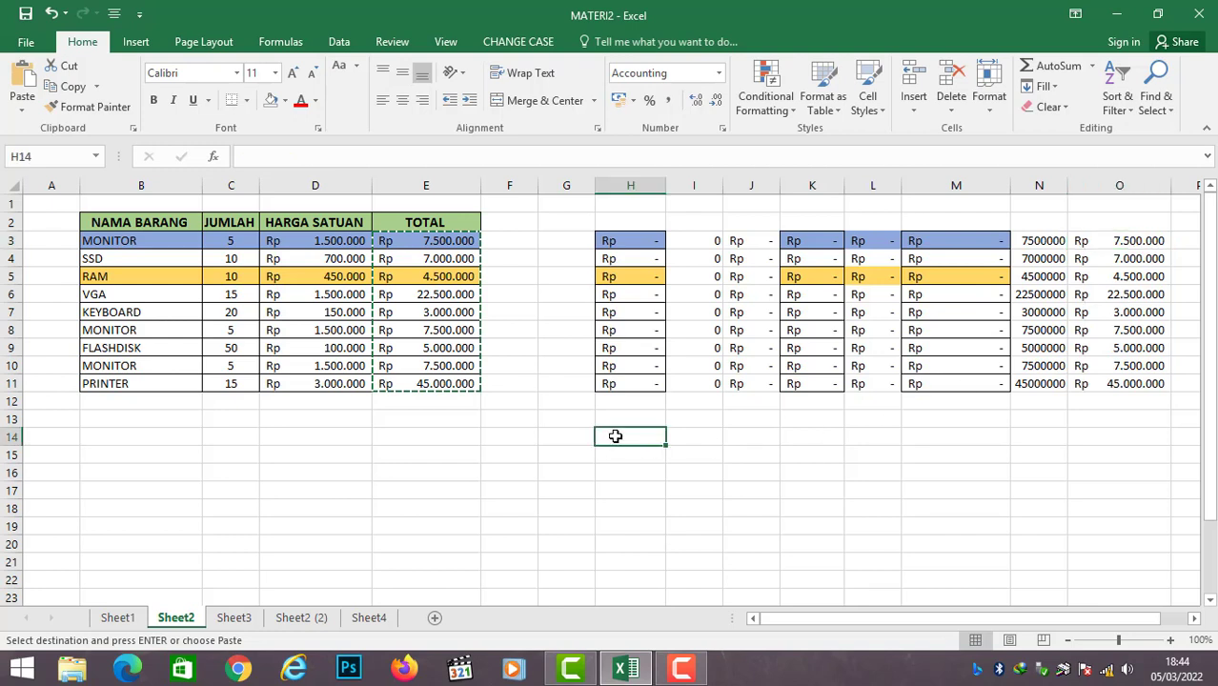
# - Paste only the TOTAL column's formatting onto H14:H22
pyautogui.click(22, 110)
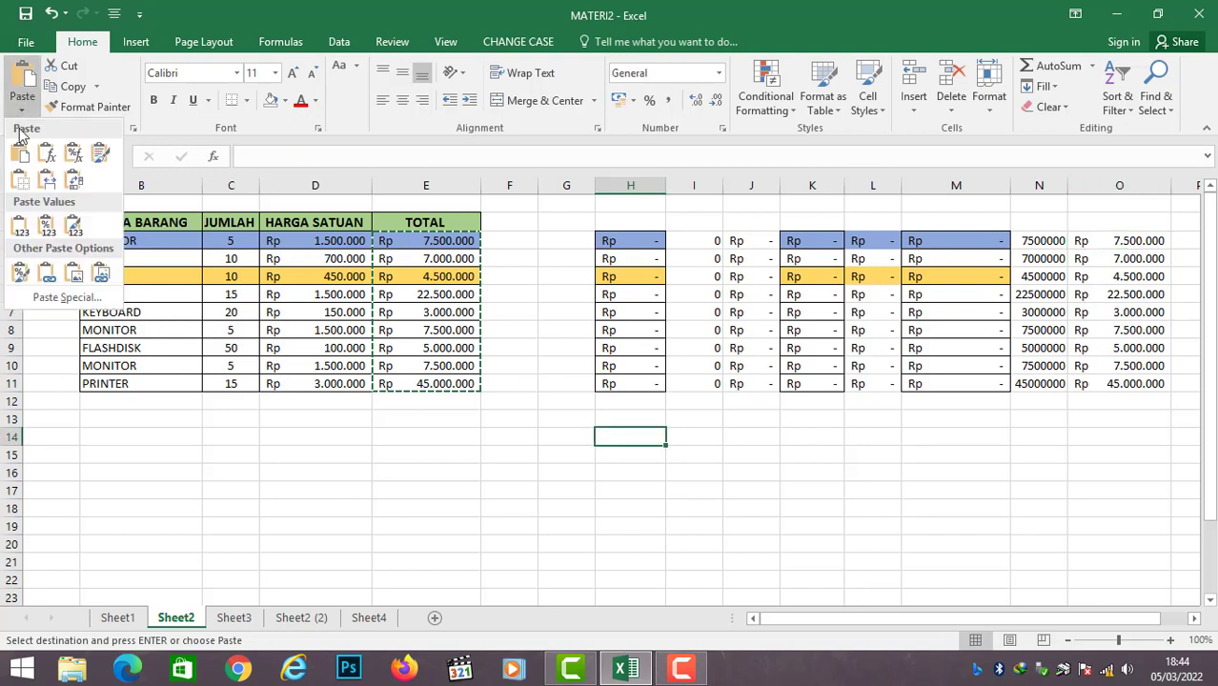
pyautogui.click(21, 276)
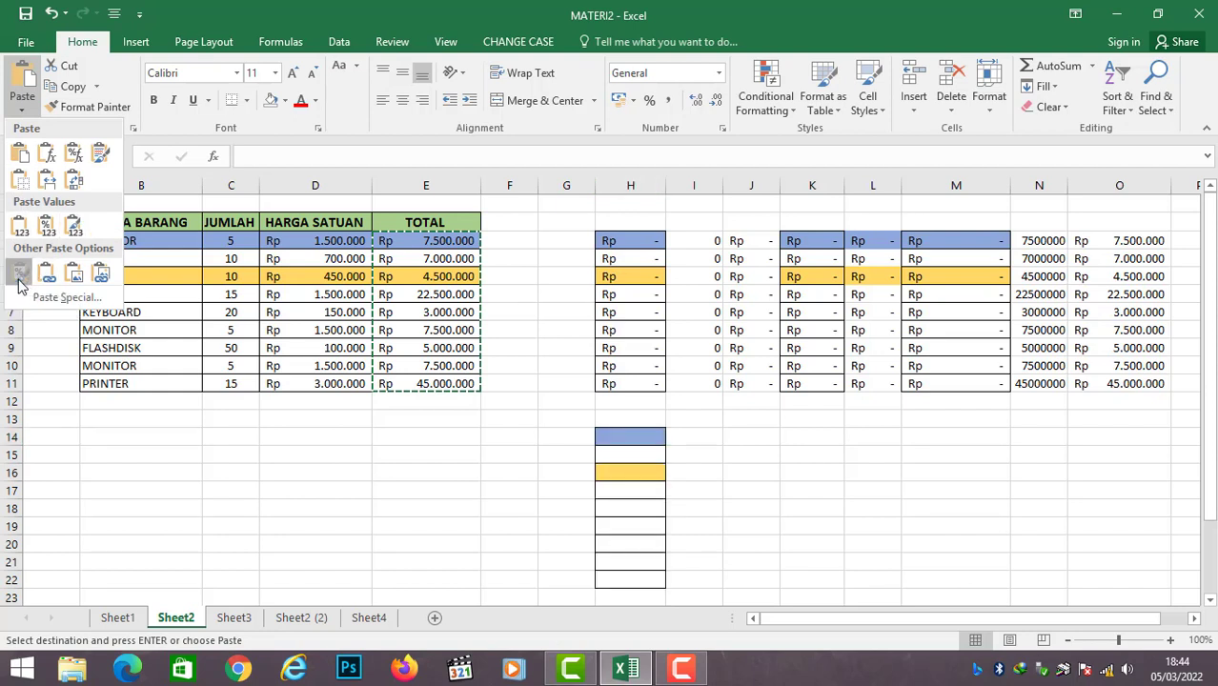
pyautogui.click(20, 277)
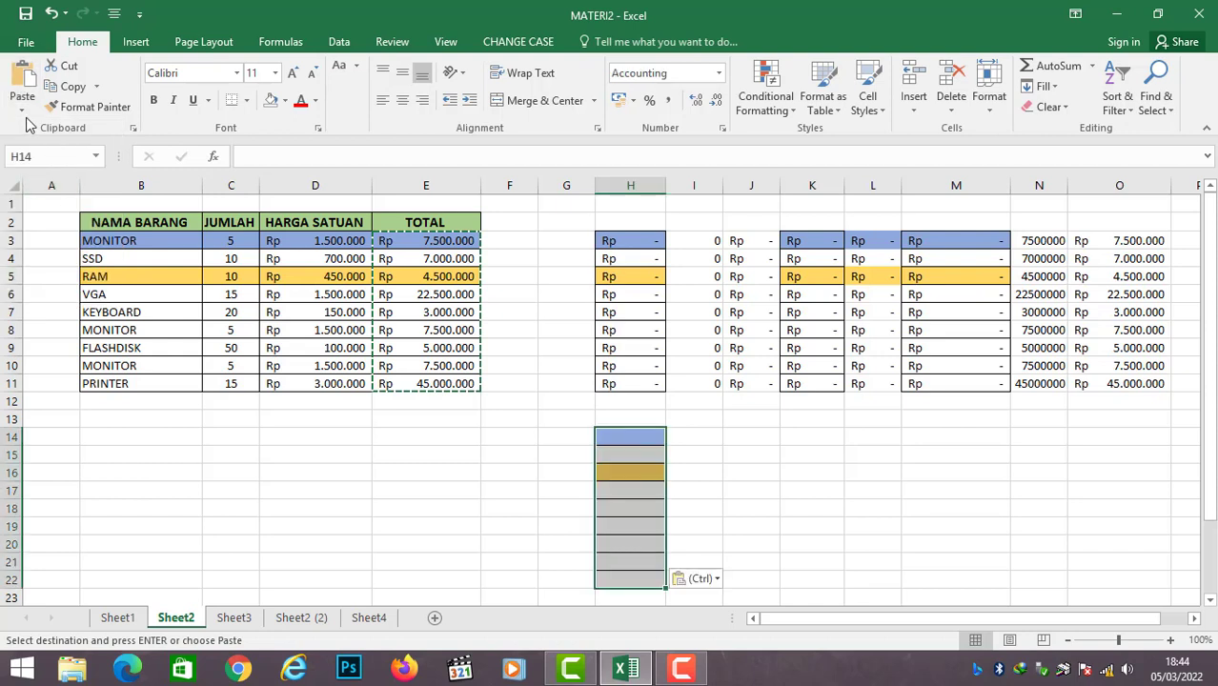
# - Paste links to the TOTAL values into I14:I22 and widen column I
pyautogui.click(695, 435)
pyautogui.click(22, 110)
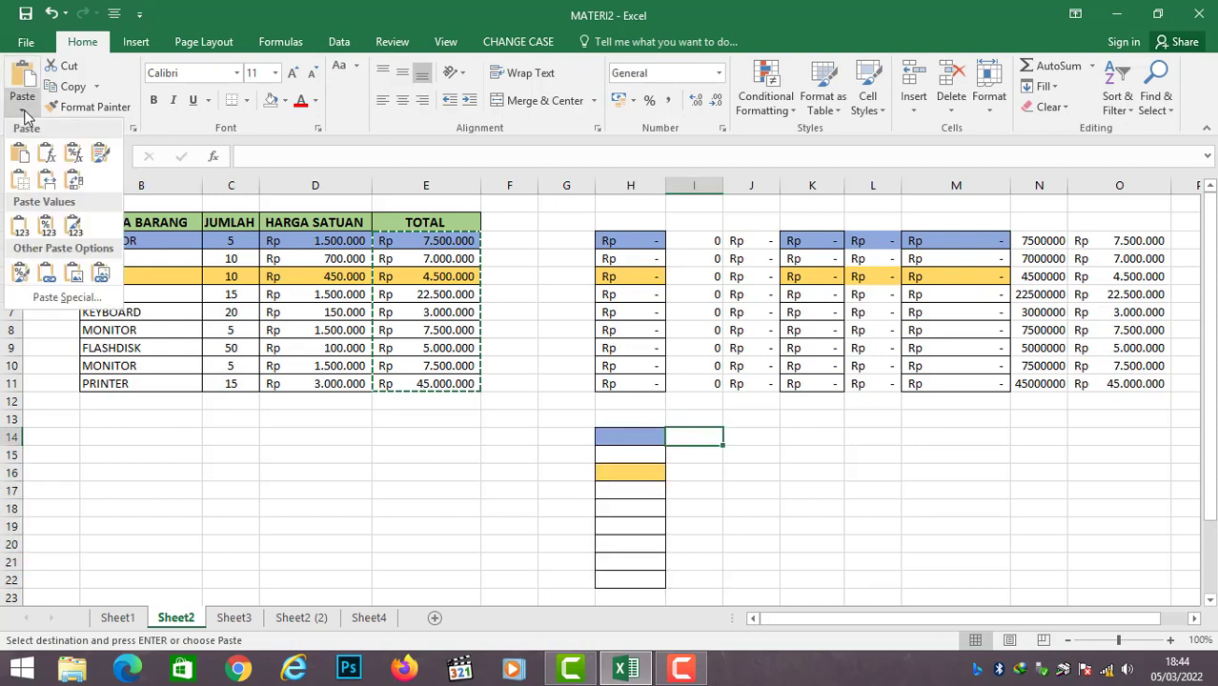
pyautogui.click(52, 285)
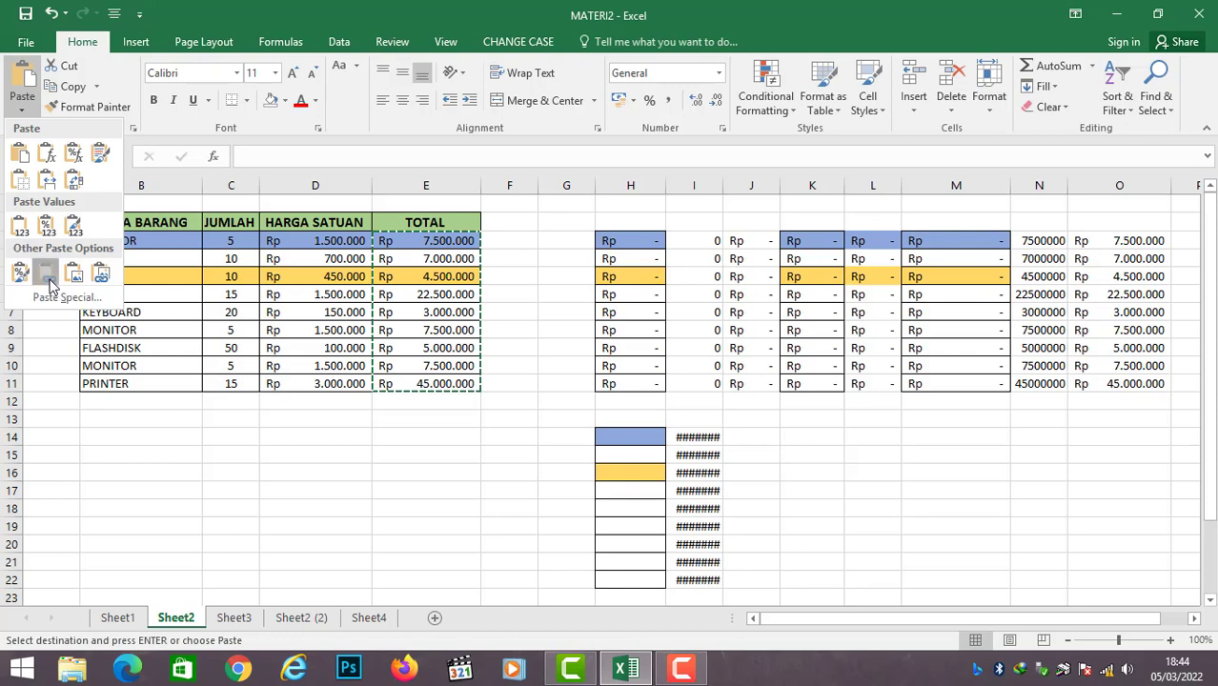
pyautogui.moveTo(723, 185); pyautogui.dragTo(757, 185)
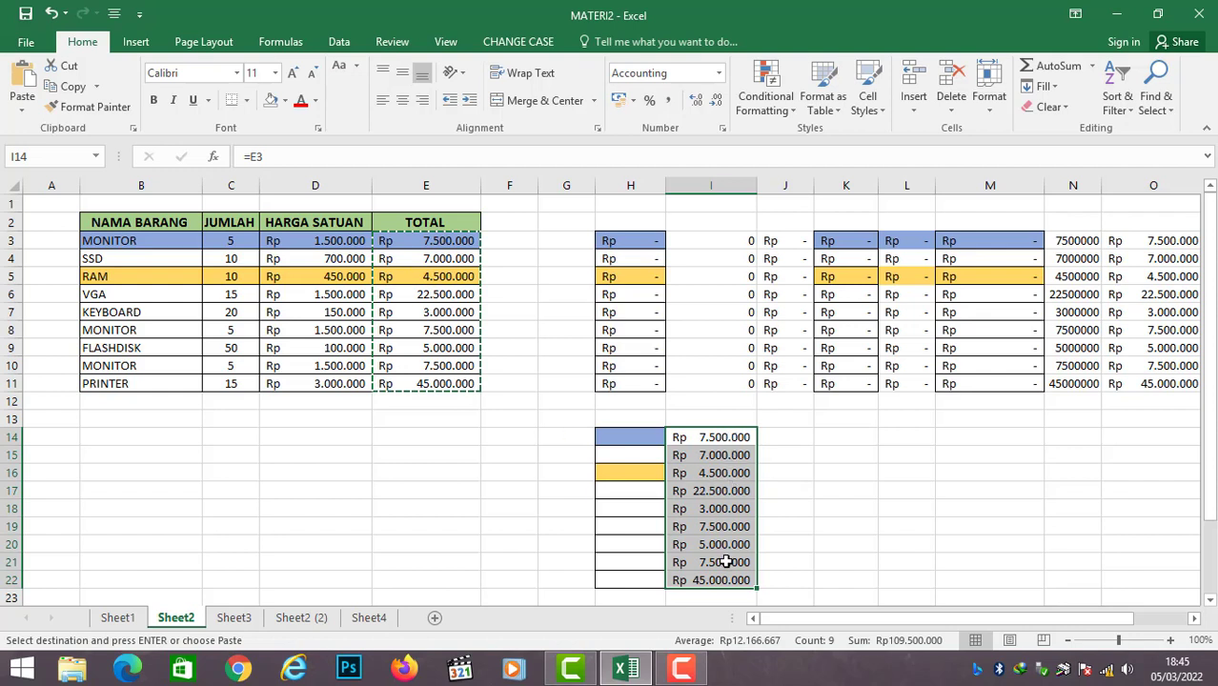
pyautogui.click(719, 439)
# - Change E3's total to 250000 and check that the linked I14:I22 updates
pyautogui.click(455, 245)
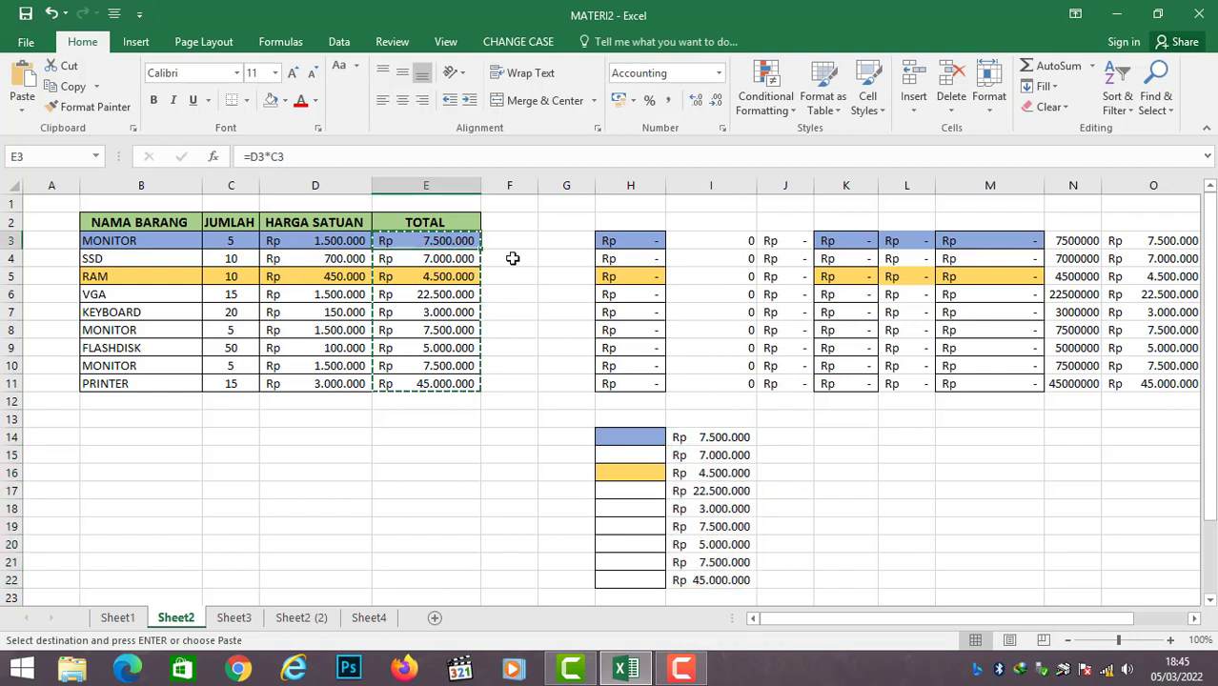
pyautogui.write('25')
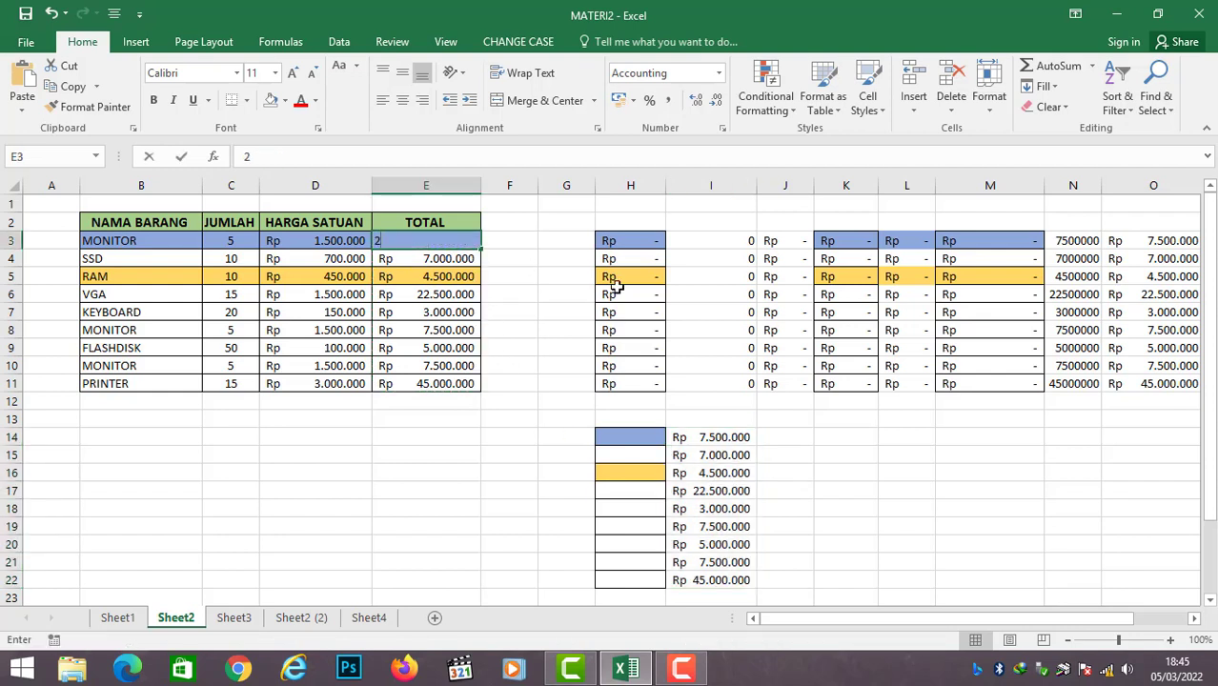
pyautogui.write('0000')
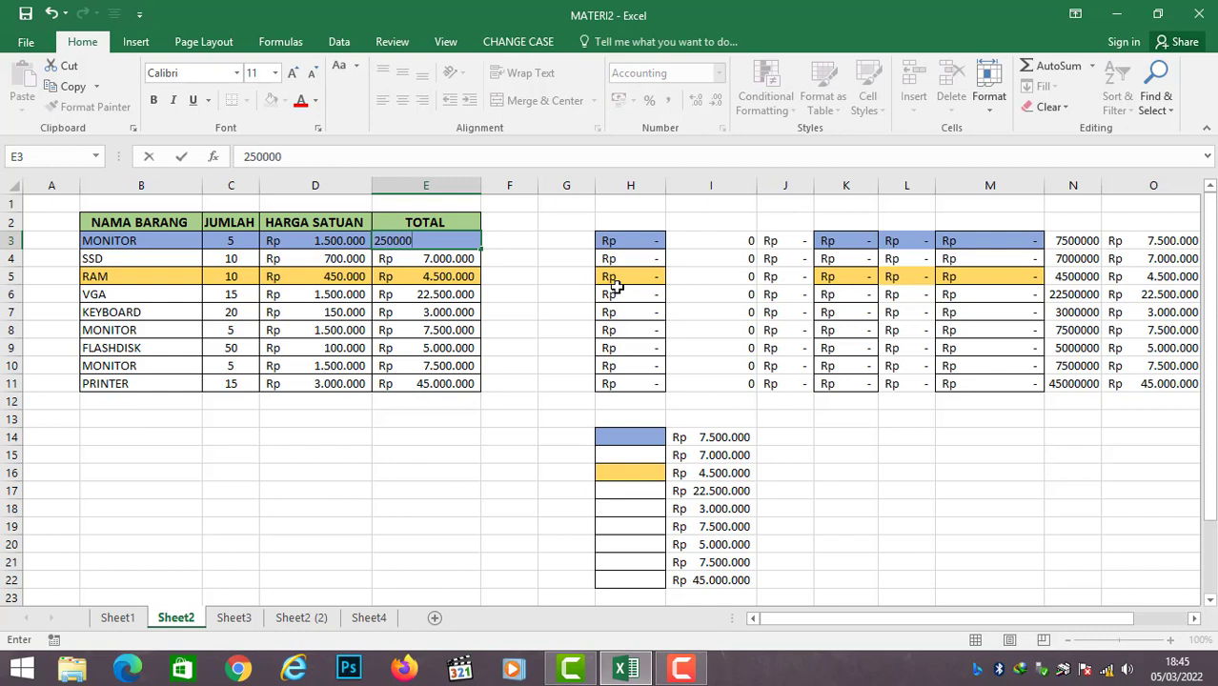
pyautogui.press('Return')
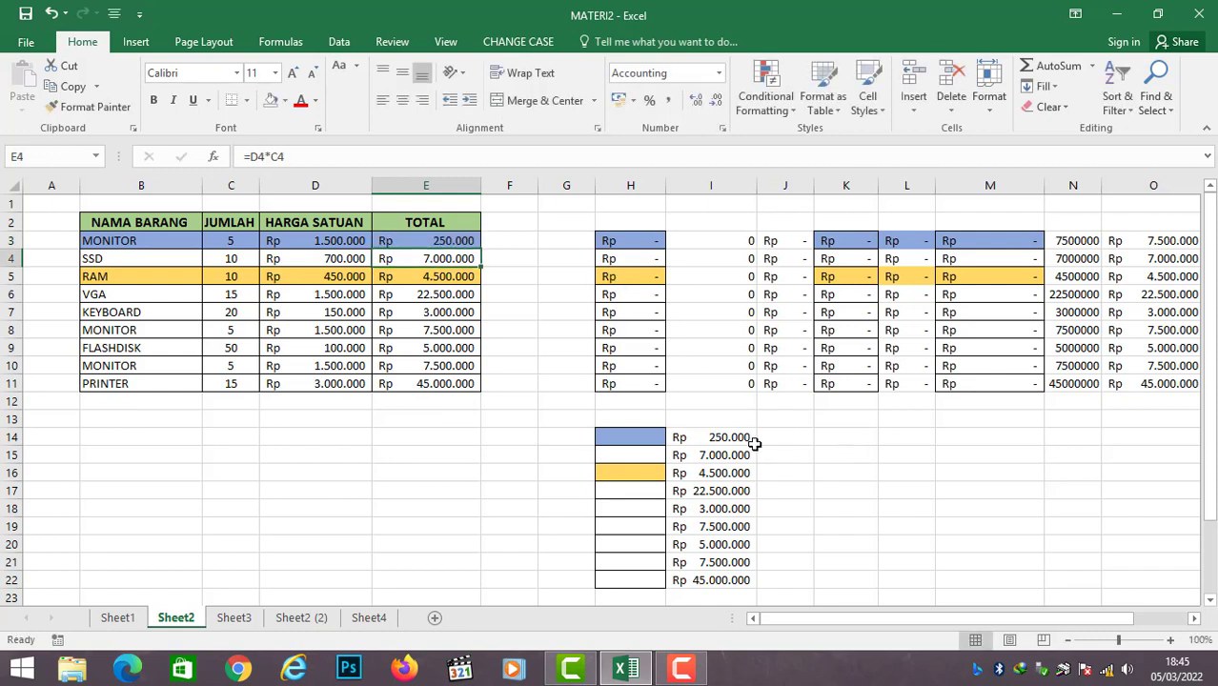
pyautogui.moveTo(721, 437); pyautogui.dragTo(717, 581)
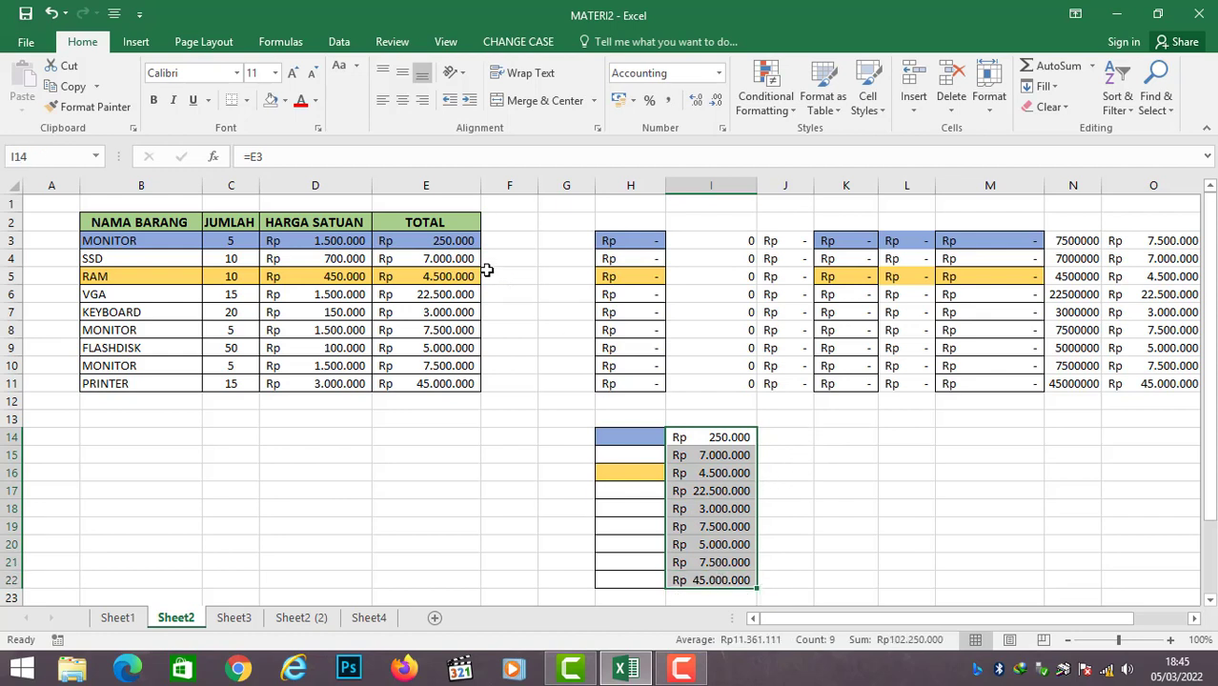
# - Reselect the TOTAL values E3:E11 and paste into the linked range I14:I22
pyautogui.click(444, 241)
pyautogui.moveTo(444, 241); pyautogui.dragTo(448, 382)
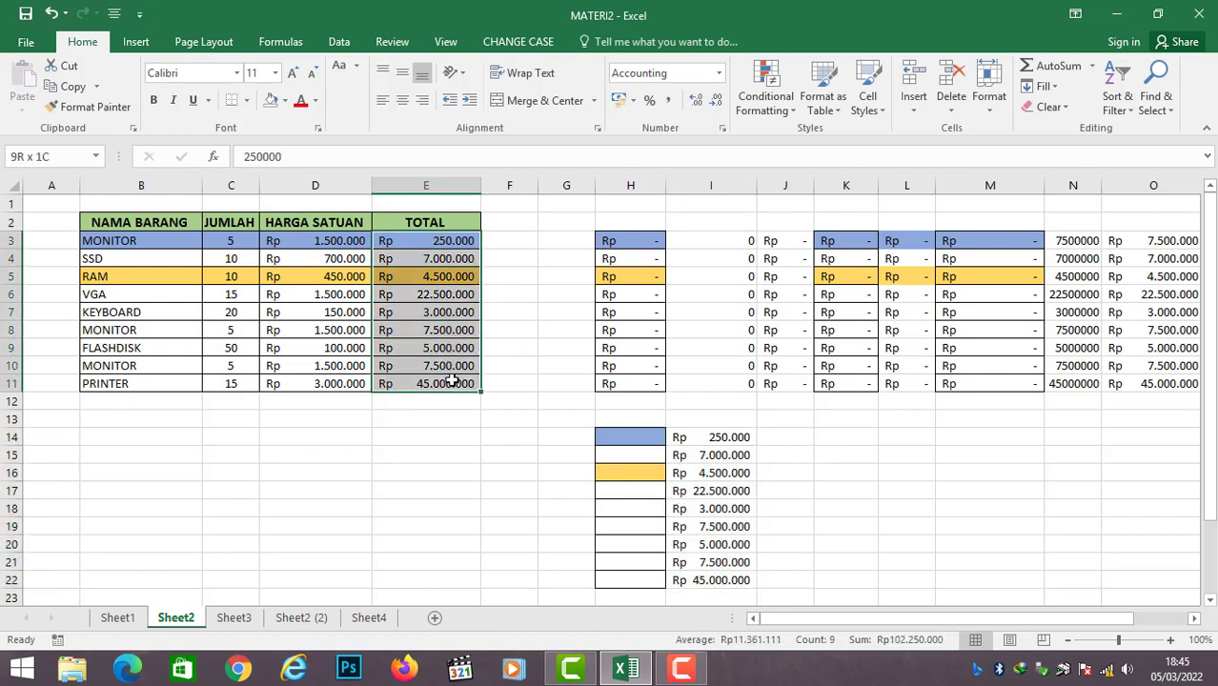
pyautogui.moveTo(742, 444); pyautogui.dragTo(742, 579)
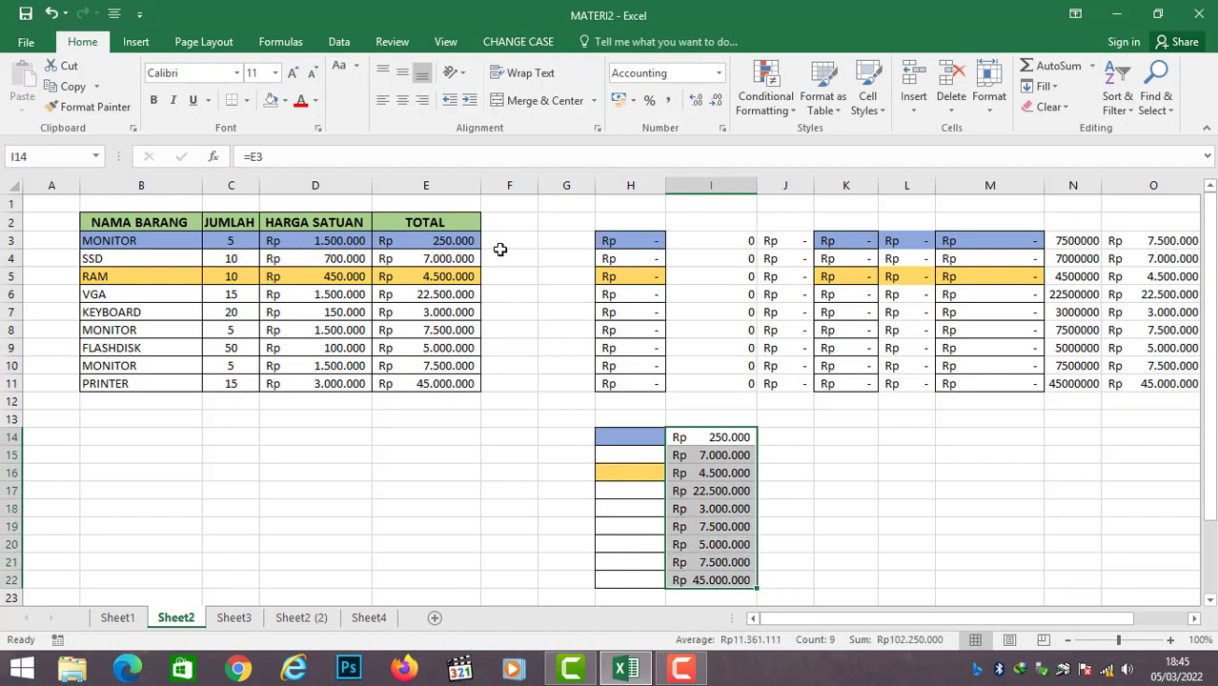
pyautogui.hotkey('ctrl', 'v')
pyautogui.press('Escape')
# - Copy the TOTAL values E3:E11
pyautogui.click(792, 441)
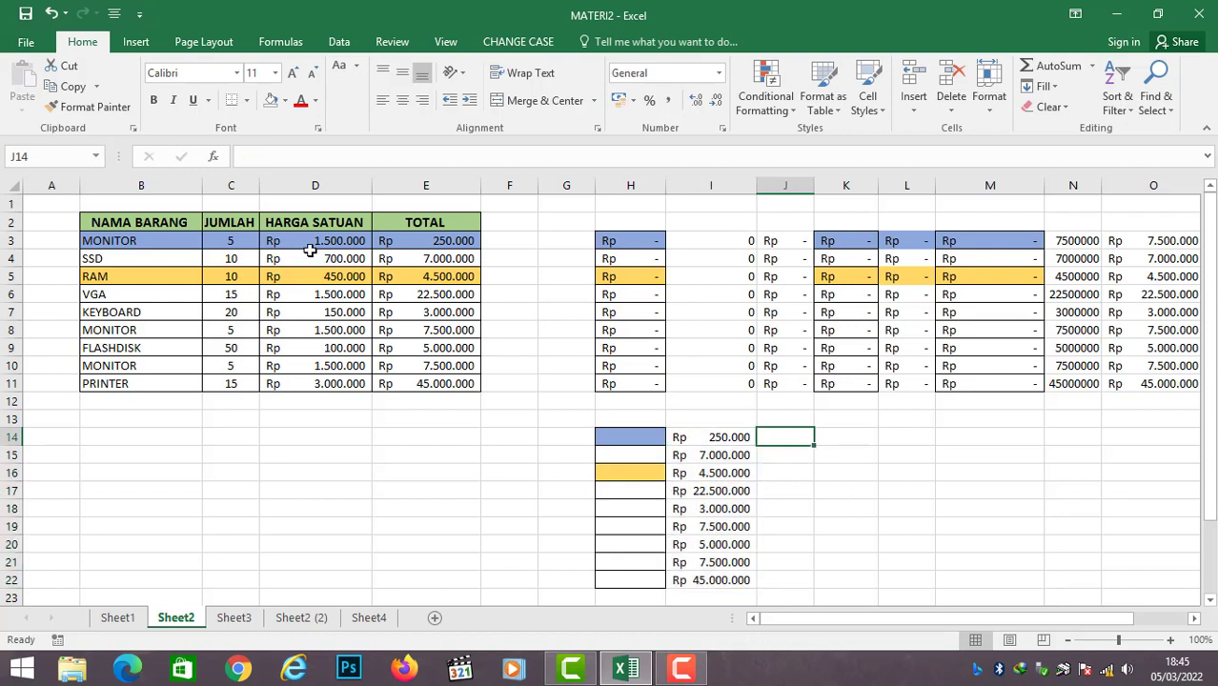
pyautogui.moveTo(394, 238); pyautogui.dragTo(402, 384)
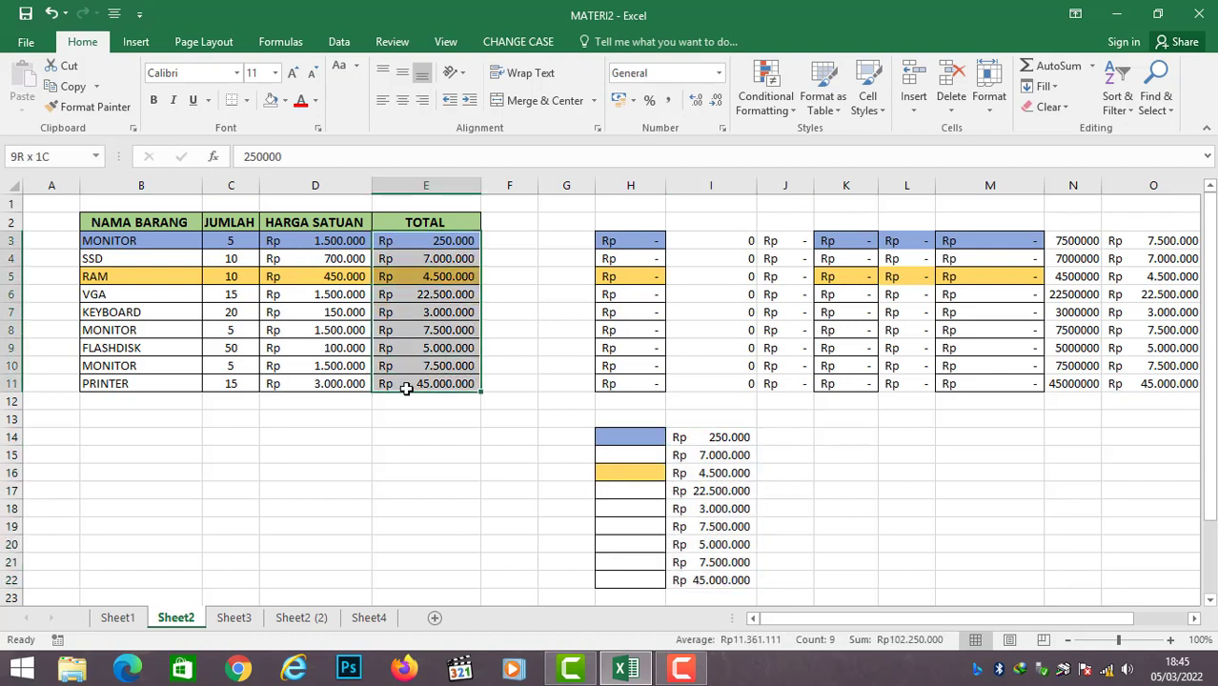
pyautogui.click(86, 94)
pyautogui.click(21, 98)
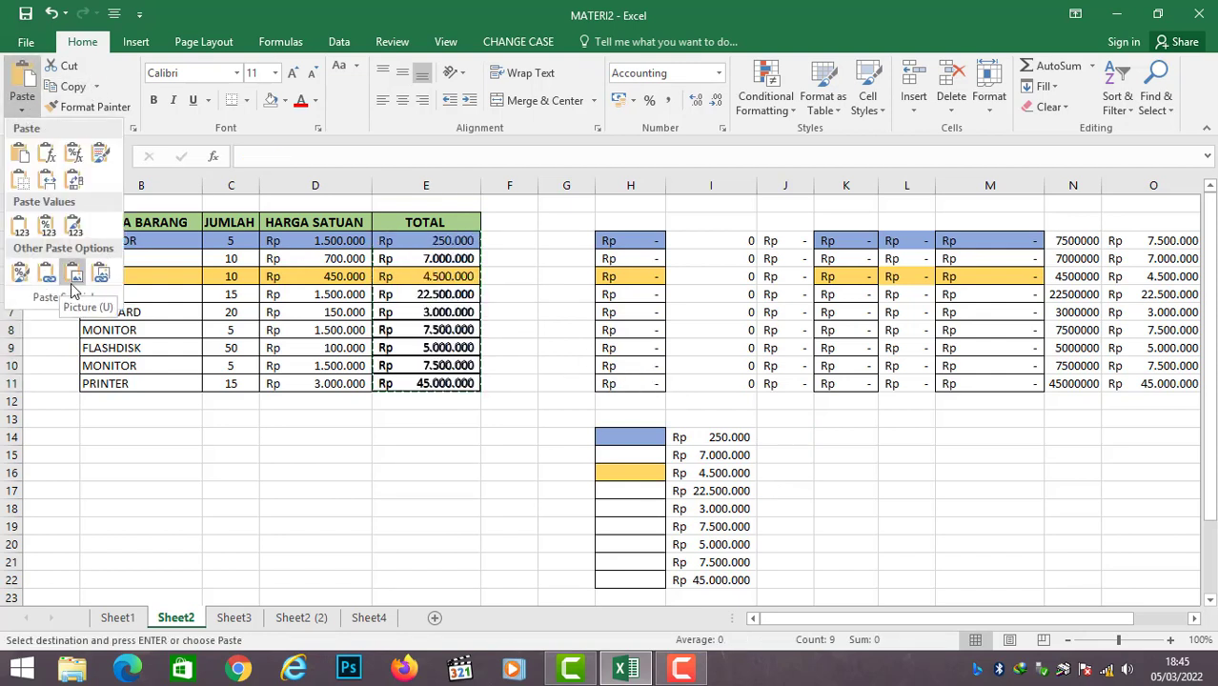
# - Paste the totals as a static picture at K14 and enlarge it slightly
pyautogui.click(830, 438)
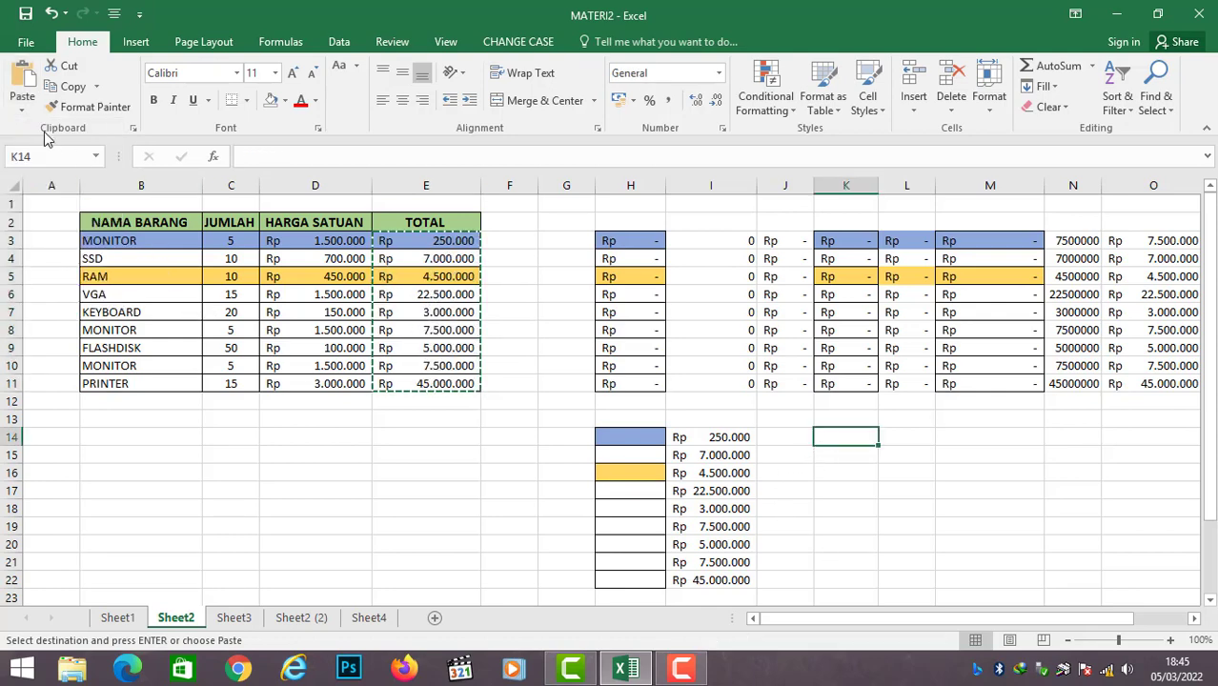
pyautogui.click(22, 105)
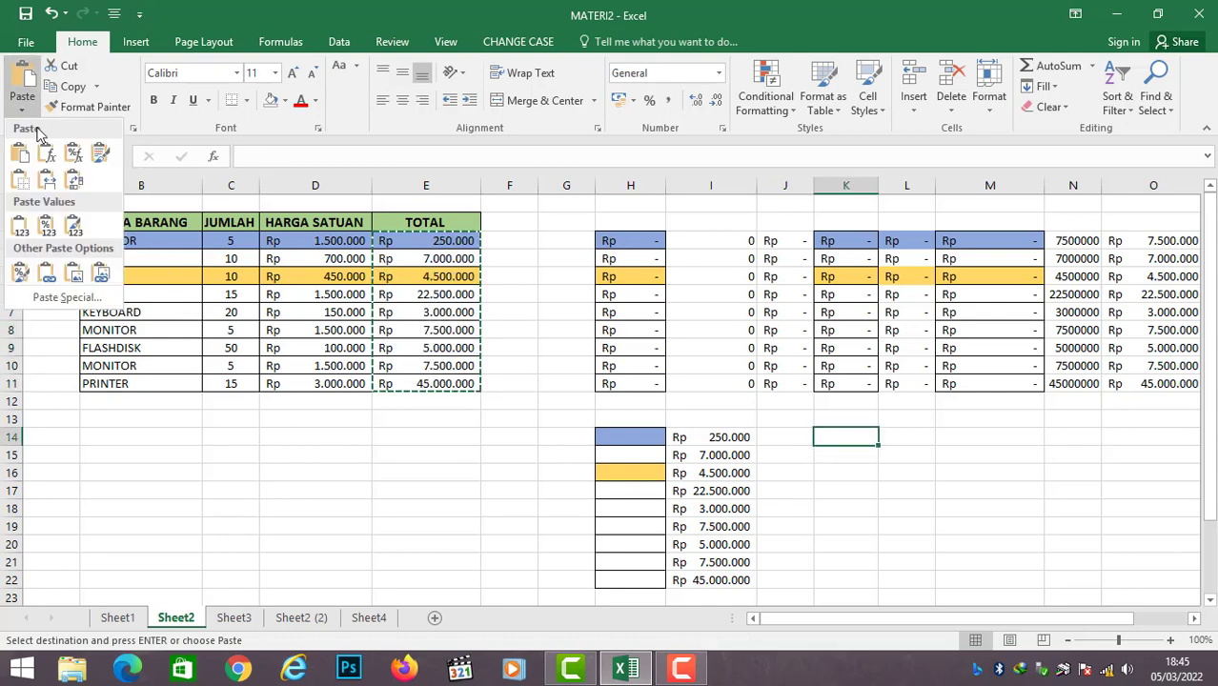
pyautogui.click(76, 274)
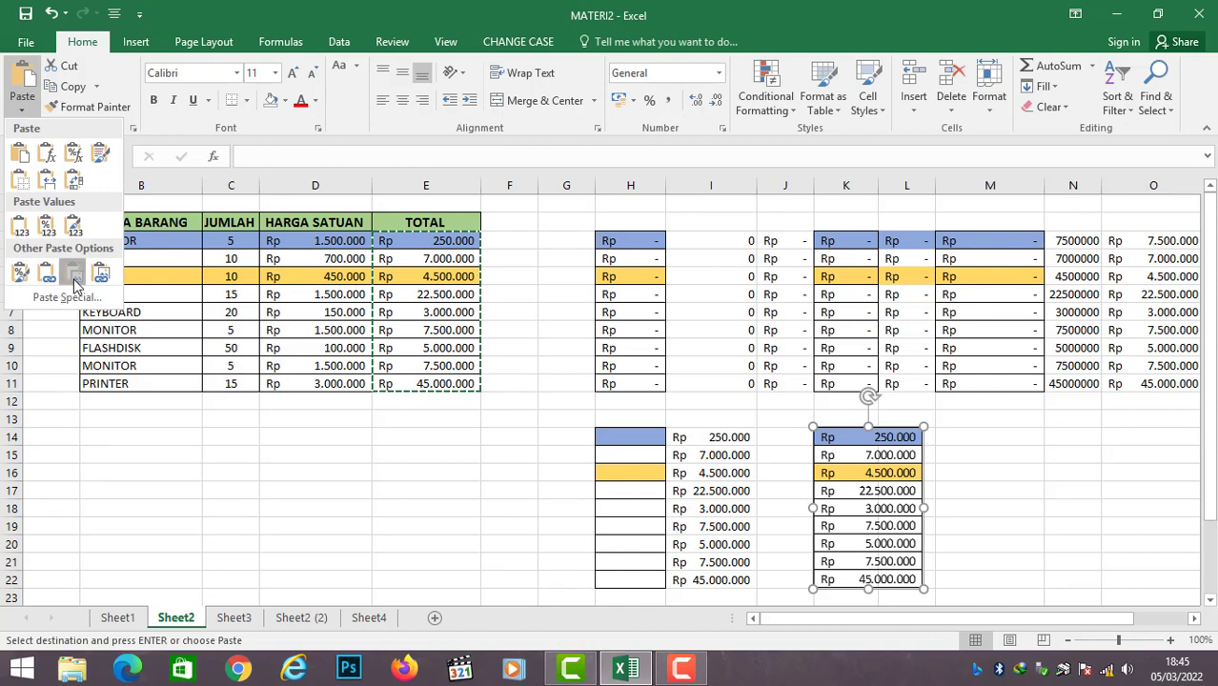
pyautogui.scroll(-2, 1066, 543)
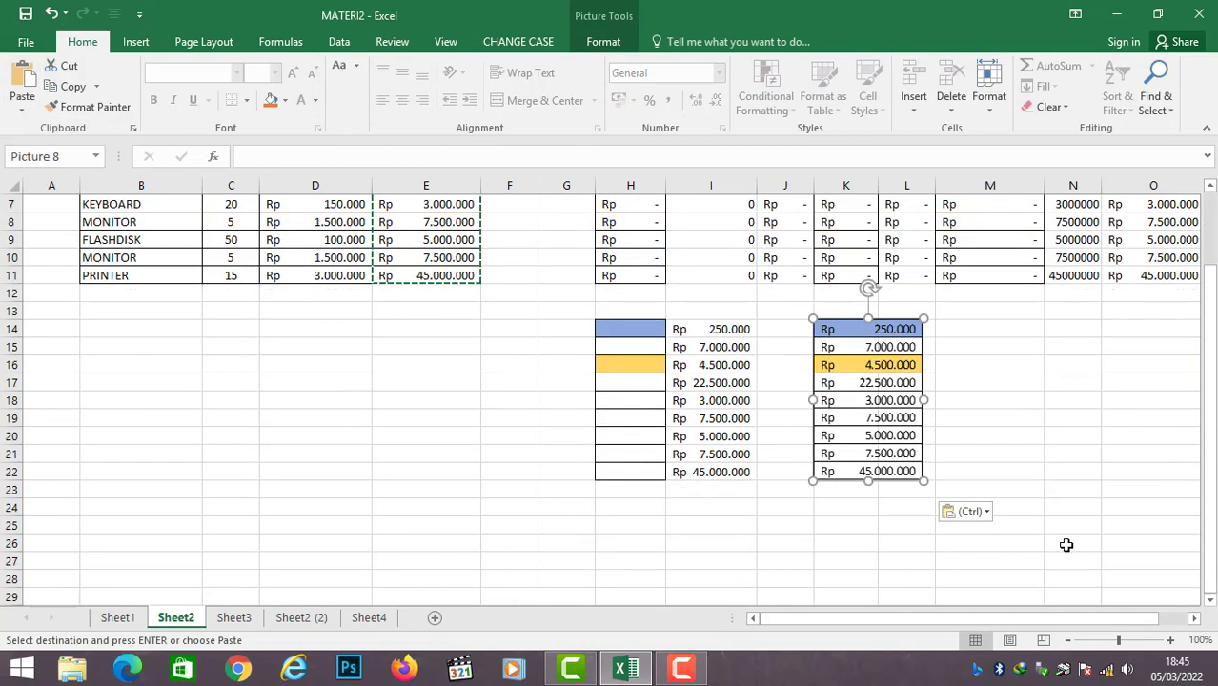
pyautogui.scroll(1, 1067, 545)
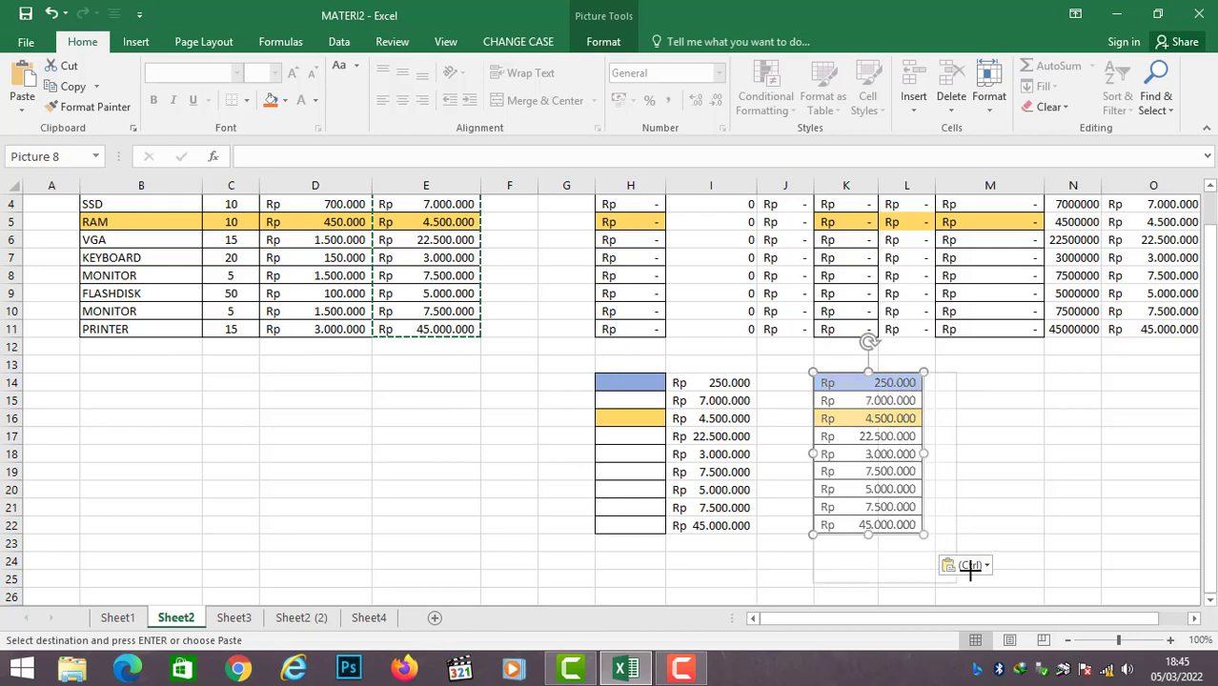
pyautogui.moveTo(925, 534)
pyautogui.mouseDown()
pyautogui.moveTo(971, 602)
pyautogui.moveTo(934, 547)
pyautogui.mouseUp()
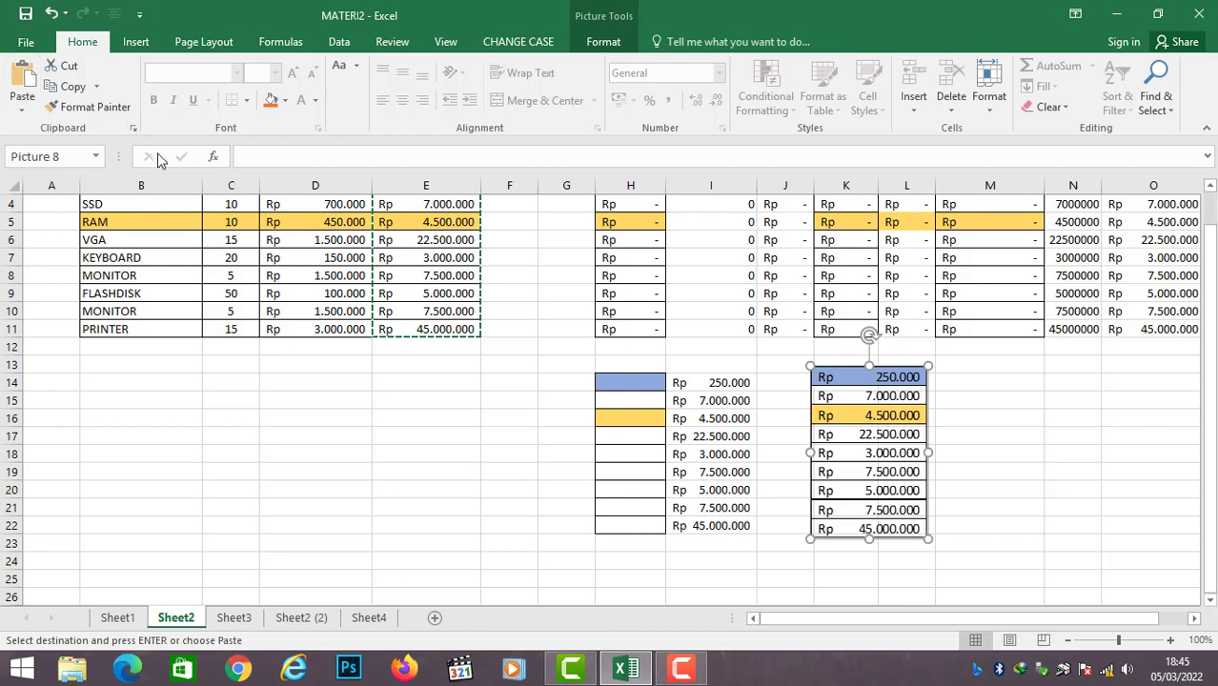
pyautogui.click(441, 258)
pyautogui.scroll(1, 447, 285)
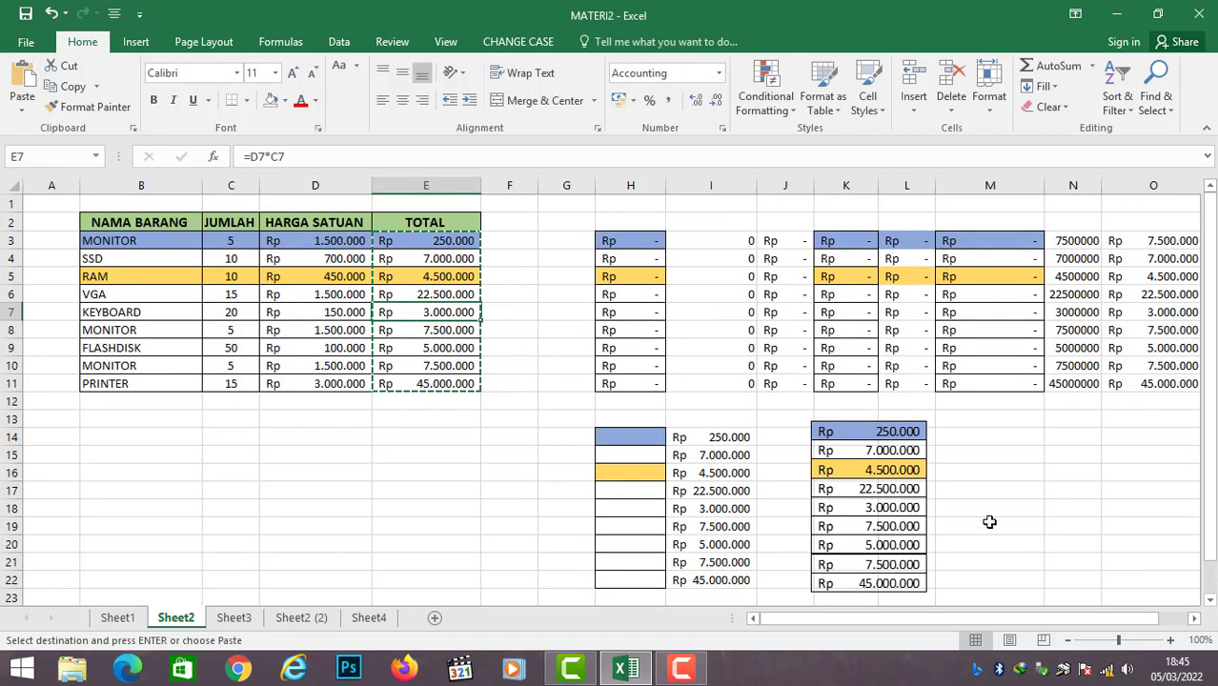
# - Change E3's total to 25000 and confirm the static picture still shows Rp 250.000
pyautogui.click(434, 241)
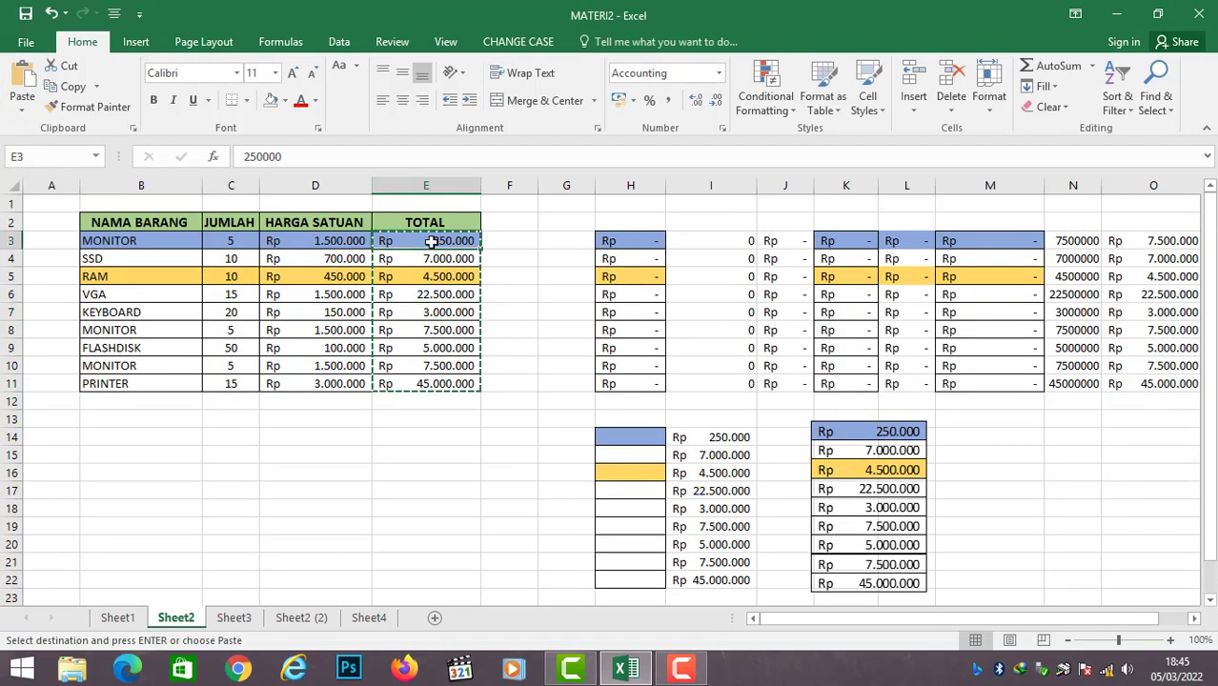
pyautogui.click(881, 446)
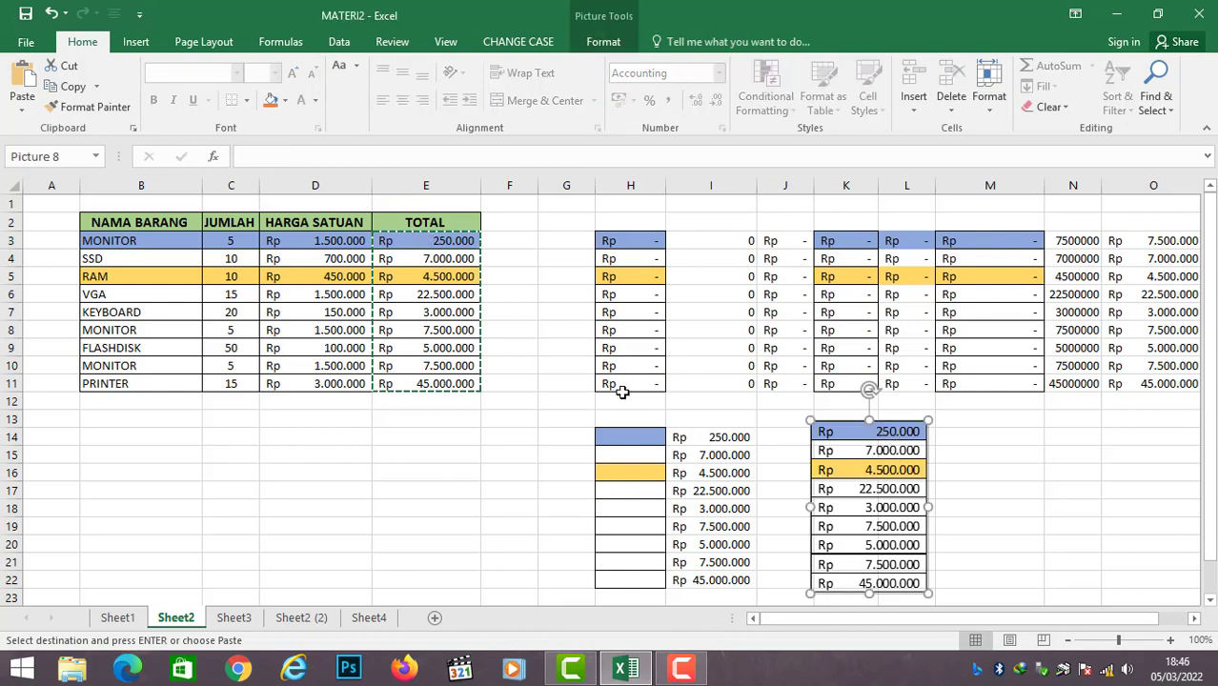
pyautogui.click(448, 244)
pyautogui.write('25')
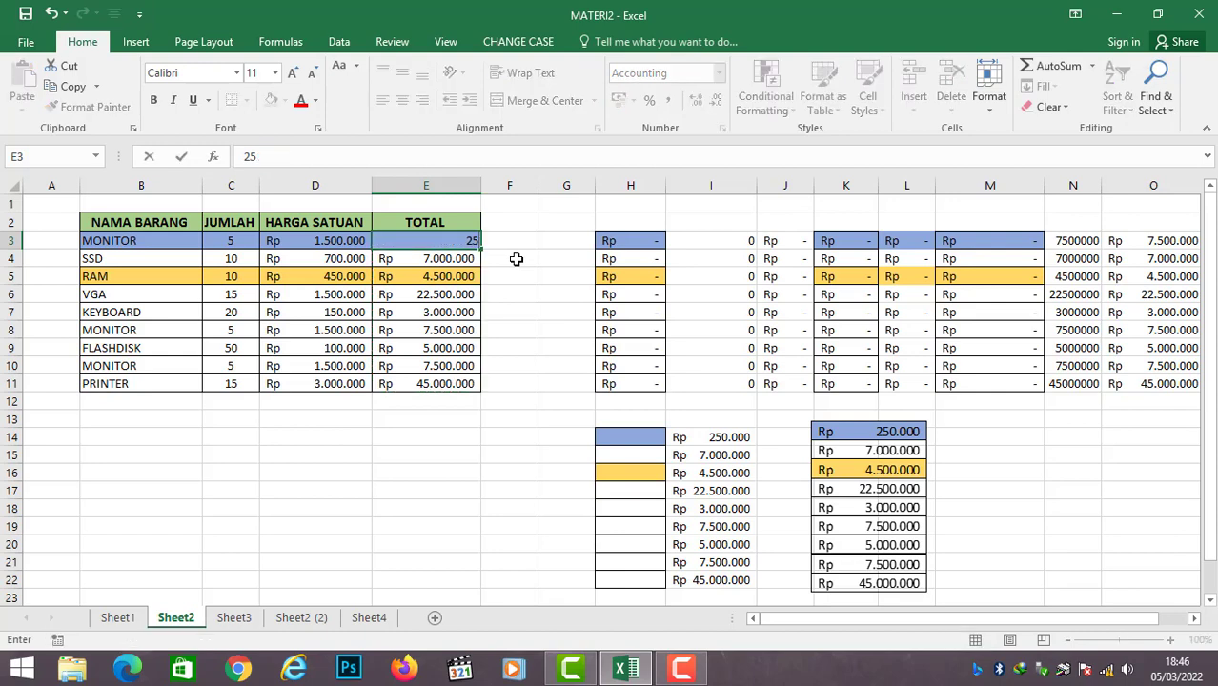
pyautogui.press('Return')
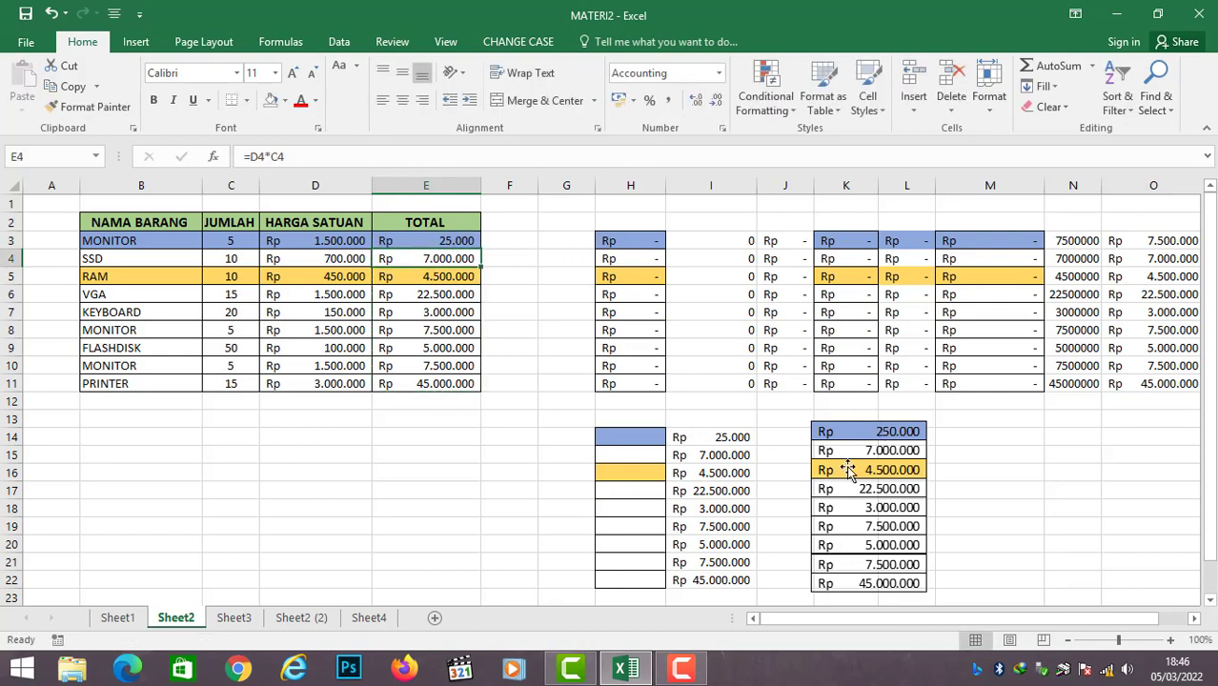
pyautogui.click(886, 450)
pyautogui.click(1005, 437)
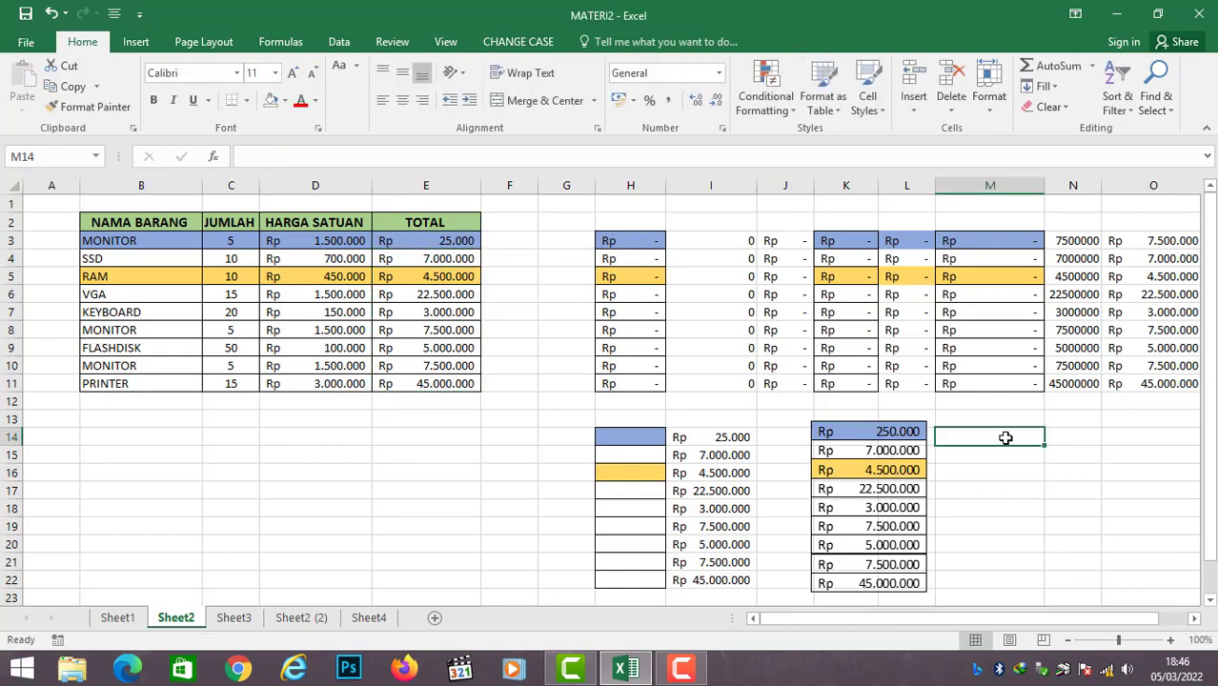
# - Copy E3:E11 and paste it as a Linked Picture at M14, undoing a misplaced first paste
pyautogui.moveTo(443, 242); pyautogui.dragTo(443, 384)
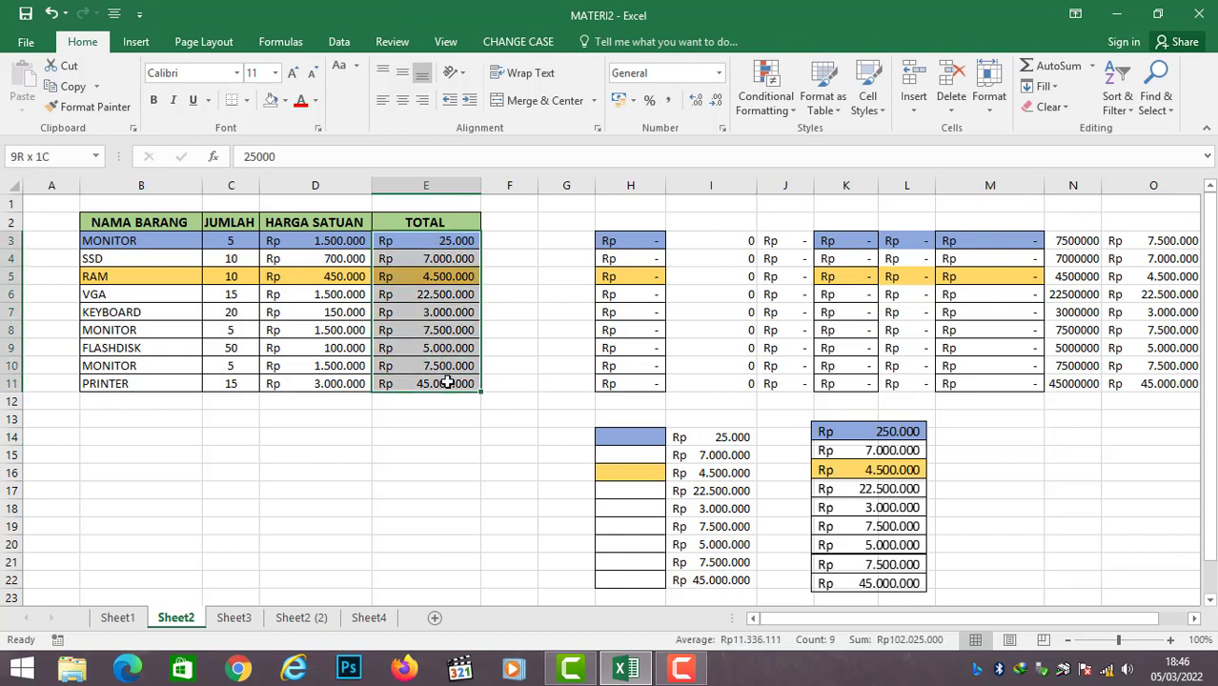
pyautogui.rightClick(422, 251)
pyautogui.click(439, 288)
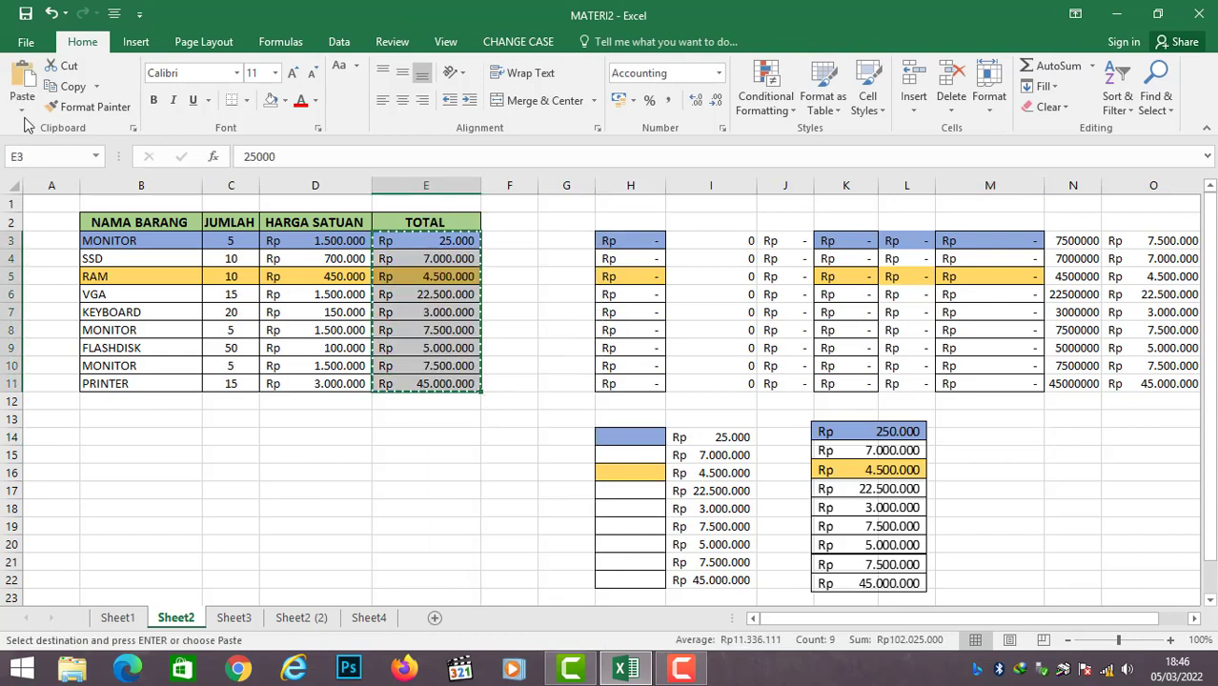
pyautogui.click(25, 116)
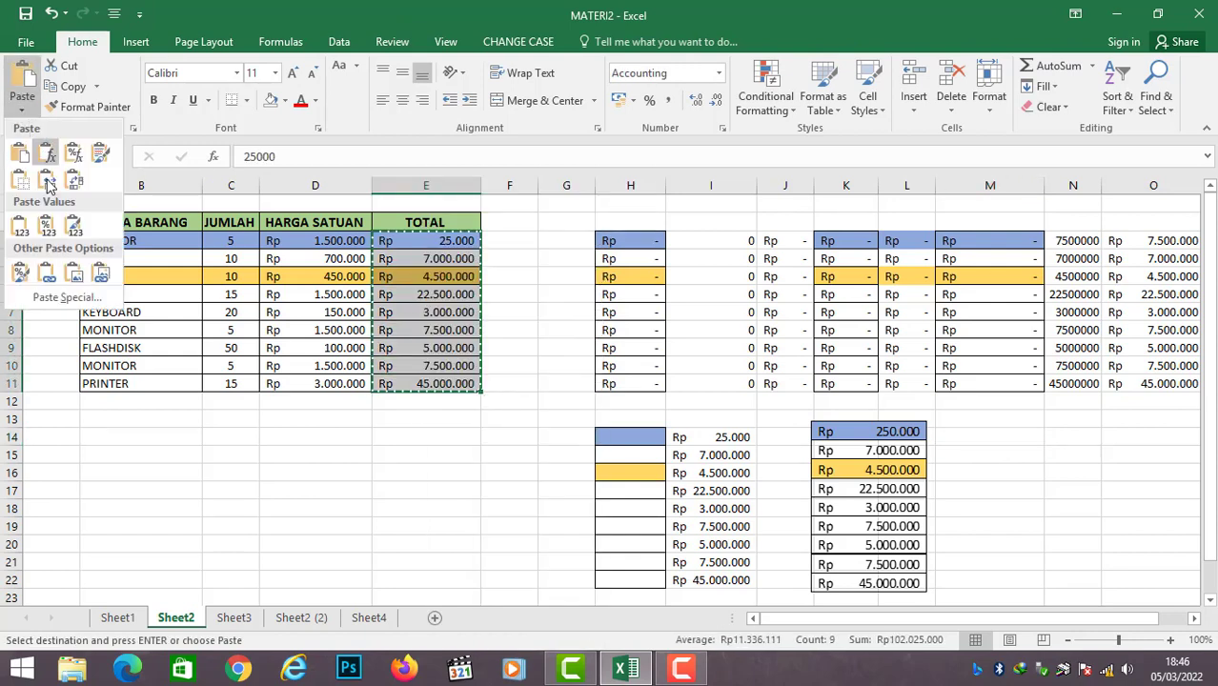
pyautogui.click(102, 276)
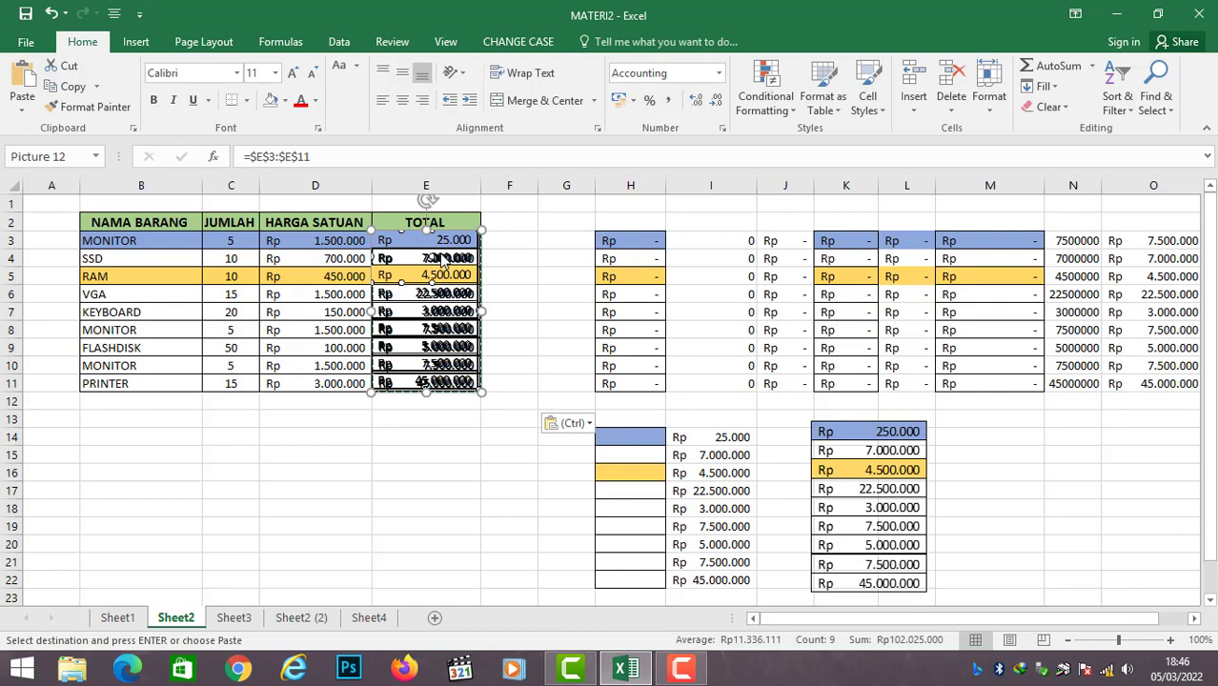
pyautogui.hotkey('ctrl', 'z')
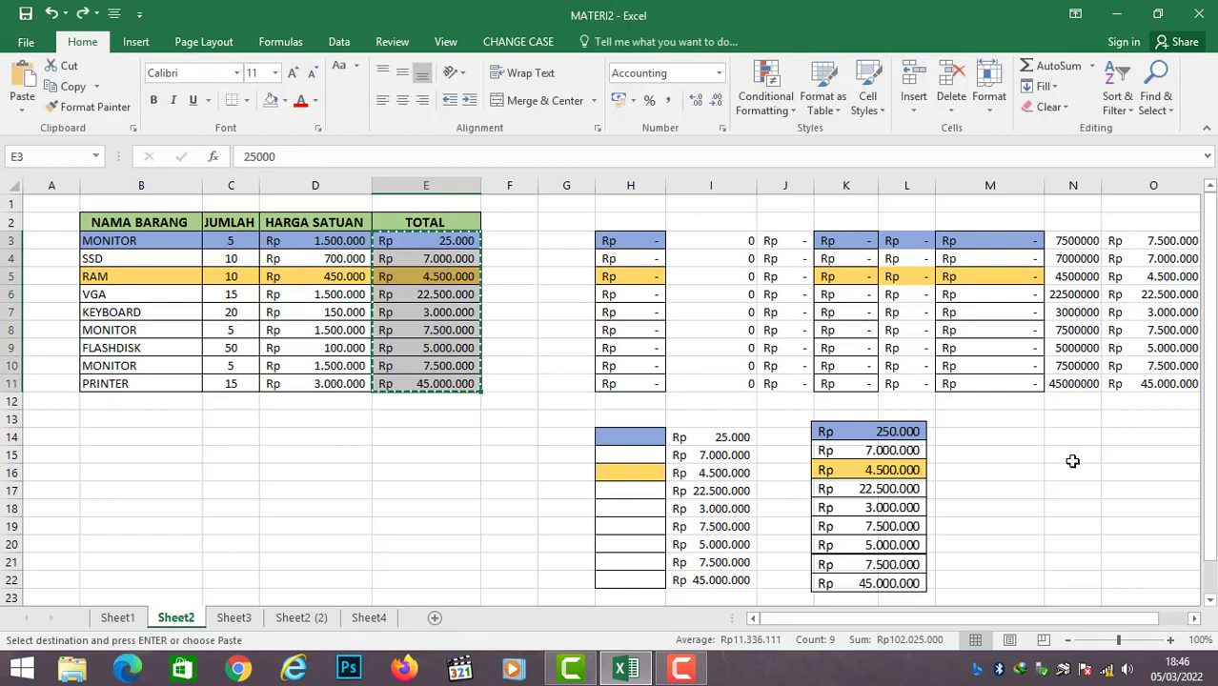
pyautogui.click(1017, 435)
pyautogui.click(21, 108)
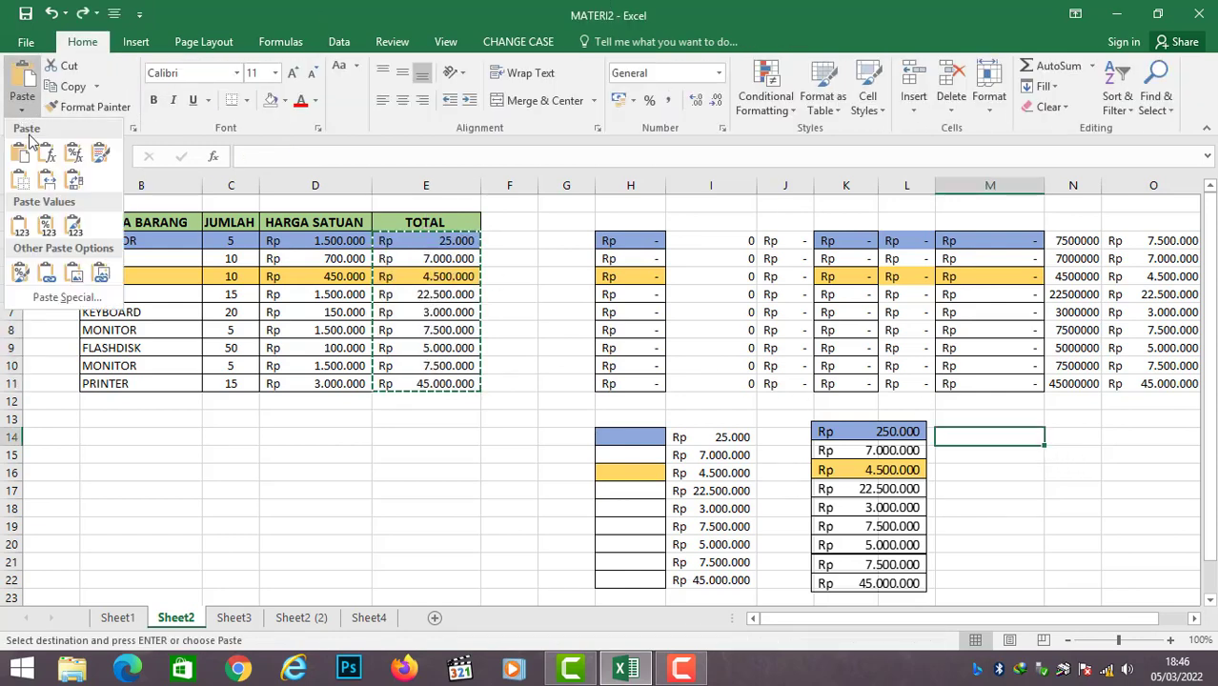
pyautogui.click(99, 283)
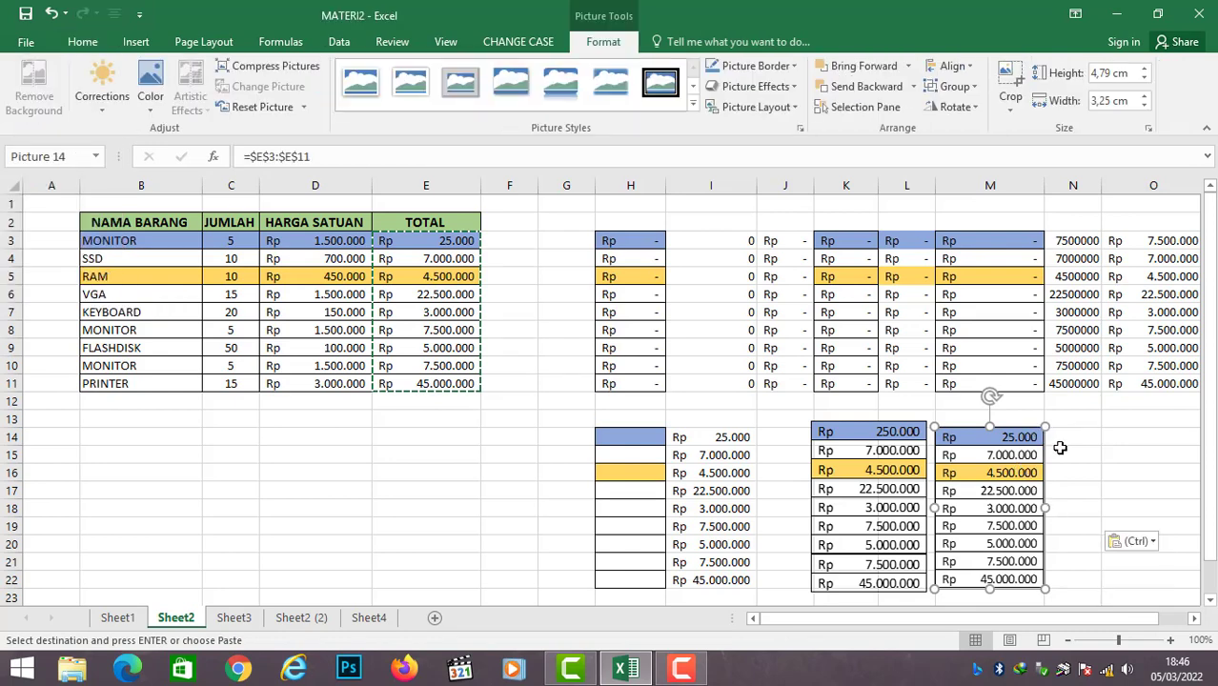
pyautogui.scroll(-1, 1060, 447)
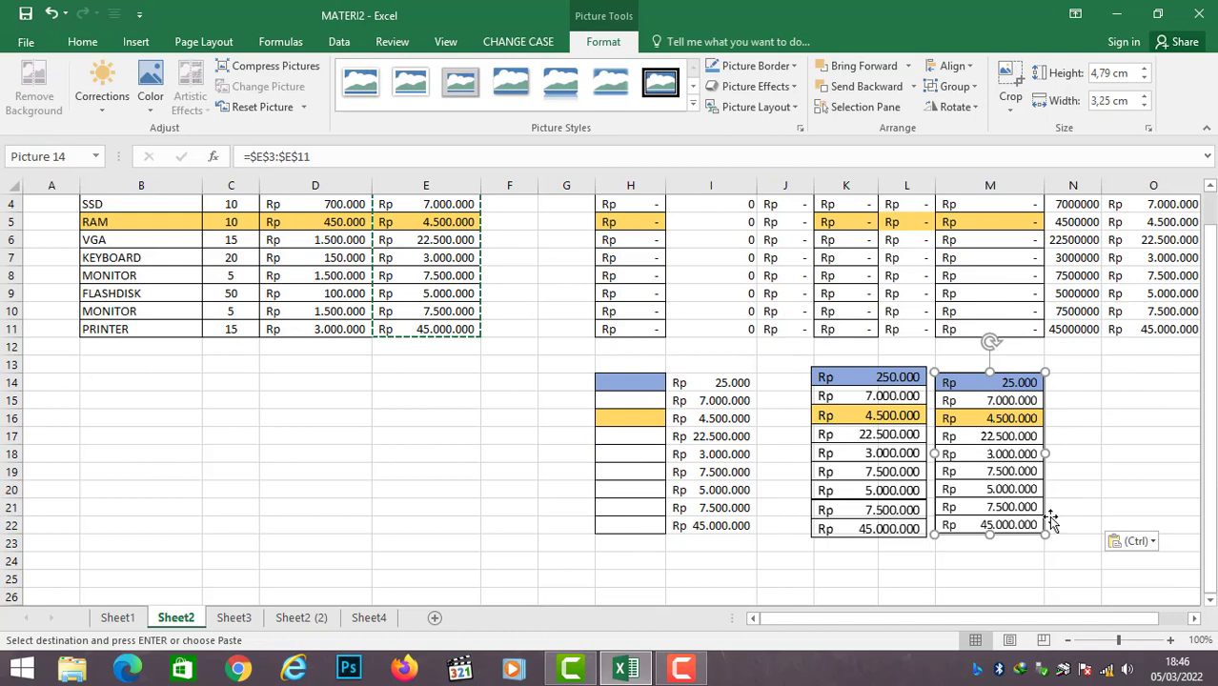
pyautogui.scroll(1, 442, 298)
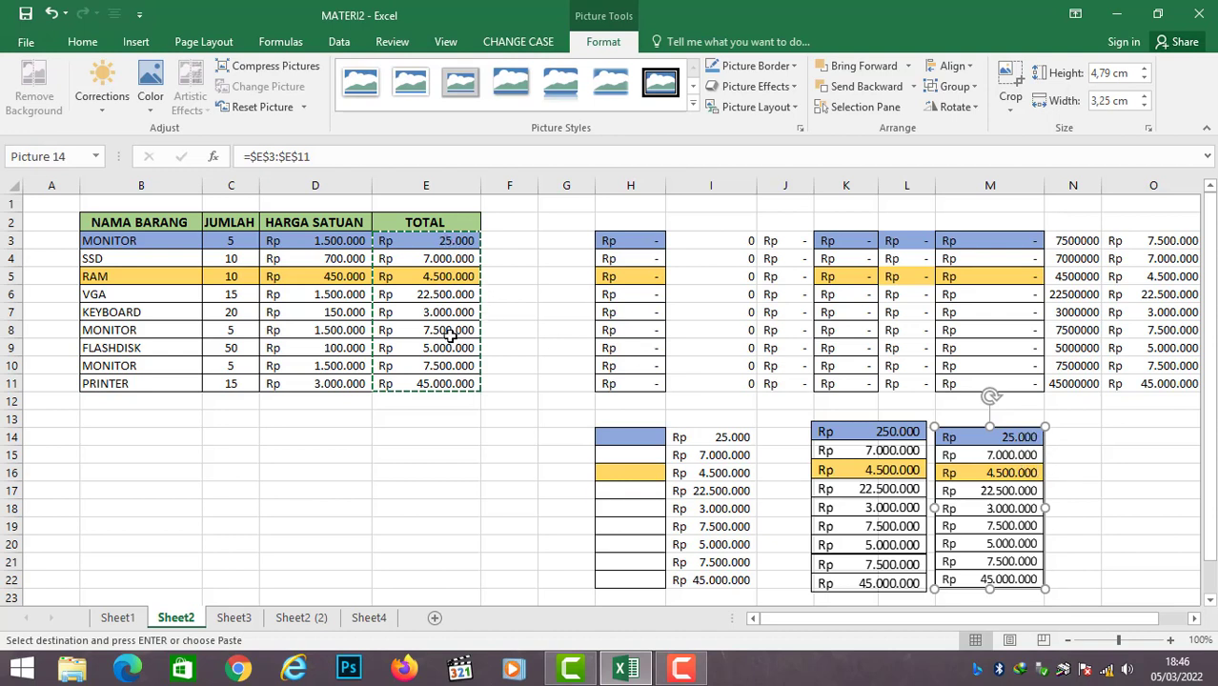
# - Change the SSD total in E4 to 254.000
pyautogui.click(438, 258)
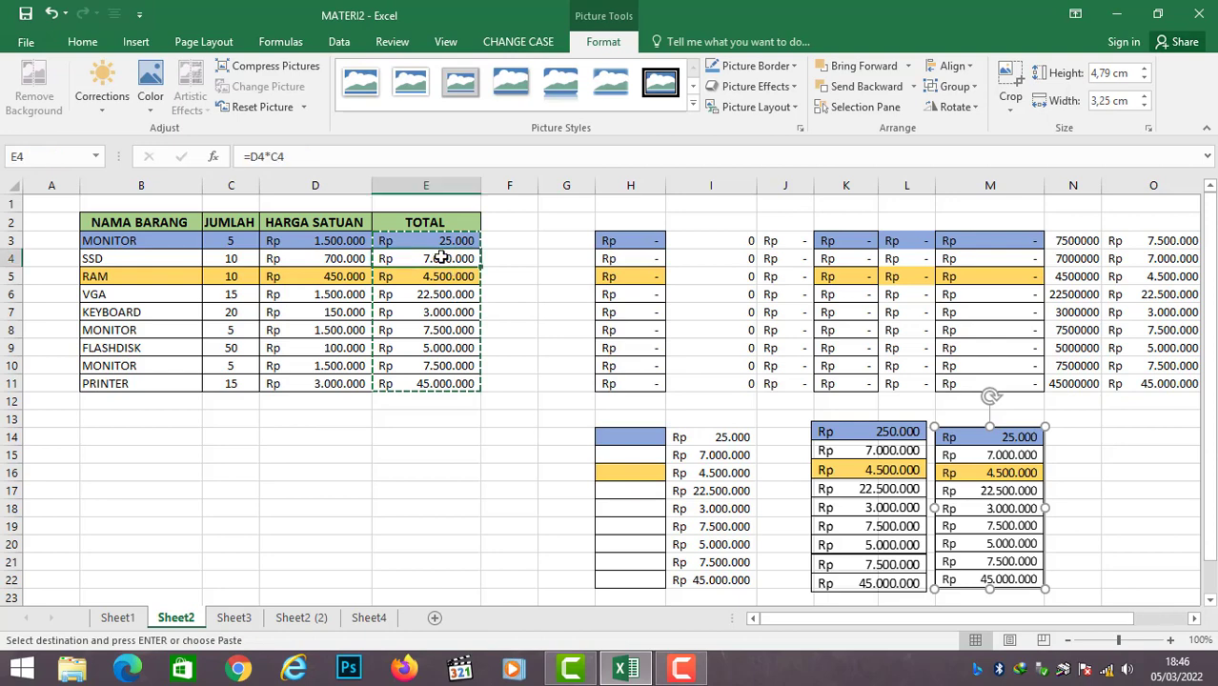
pyautogui.write('254000')
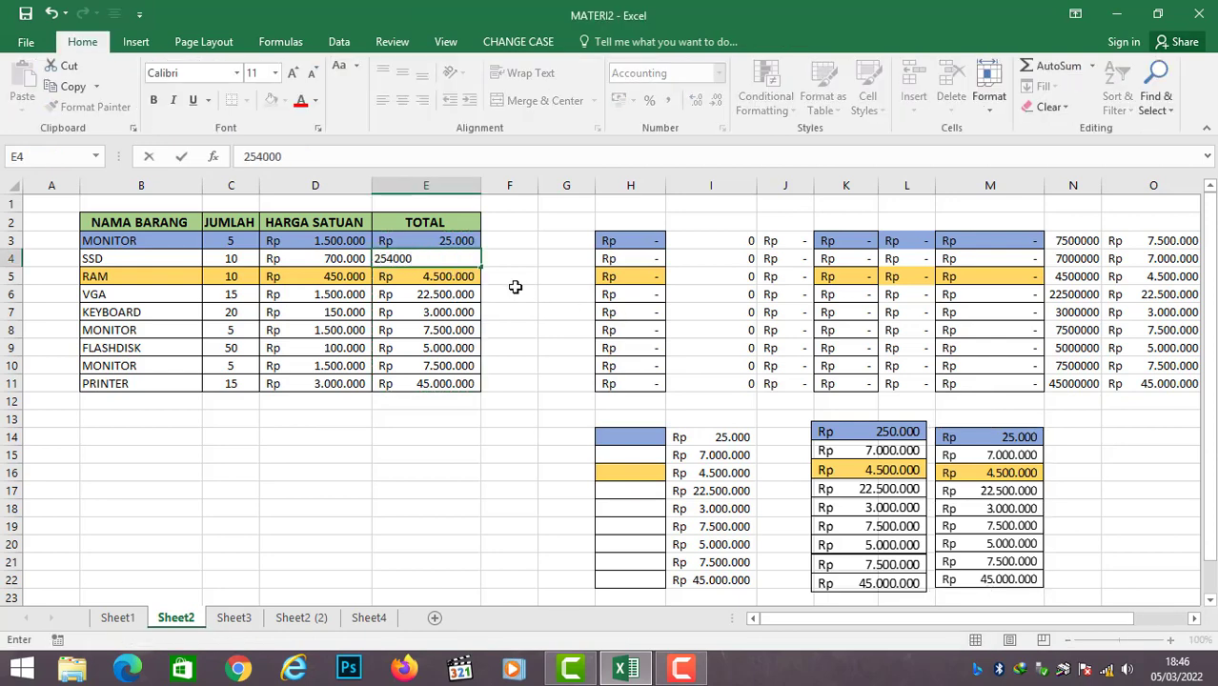
pyautogui.press('Return')
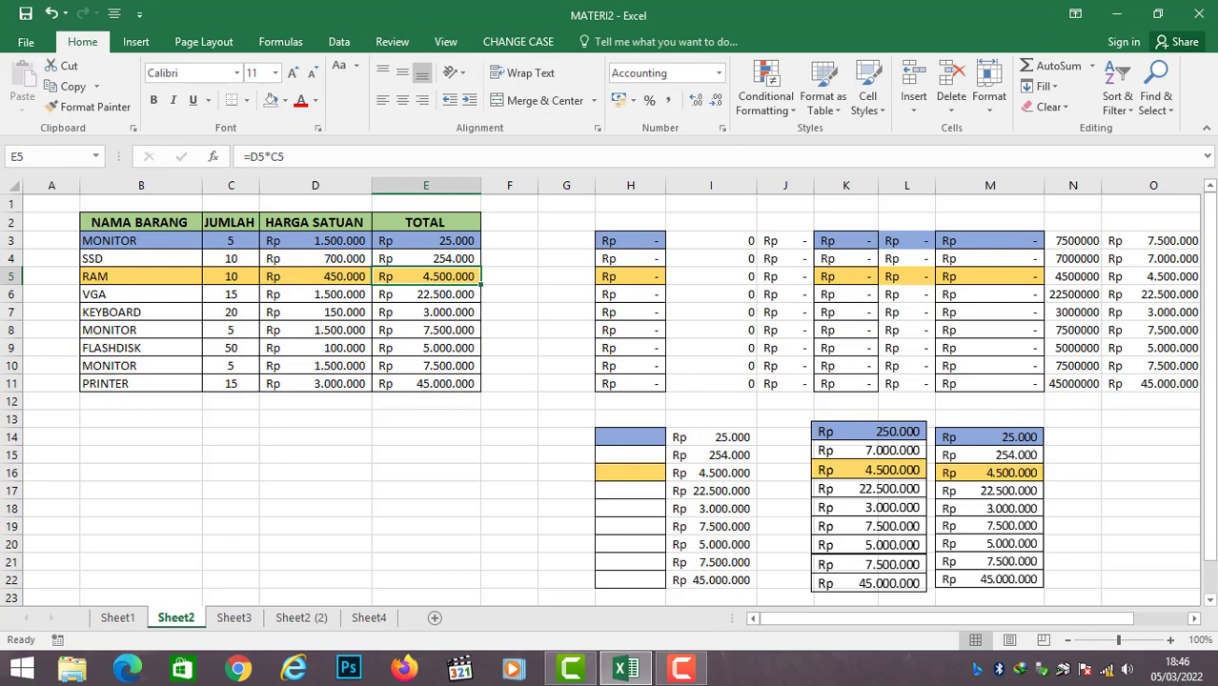
# - Enlarge the linked picture by dragging its corner handles and shift it right
pyautogui.click(998, 472)
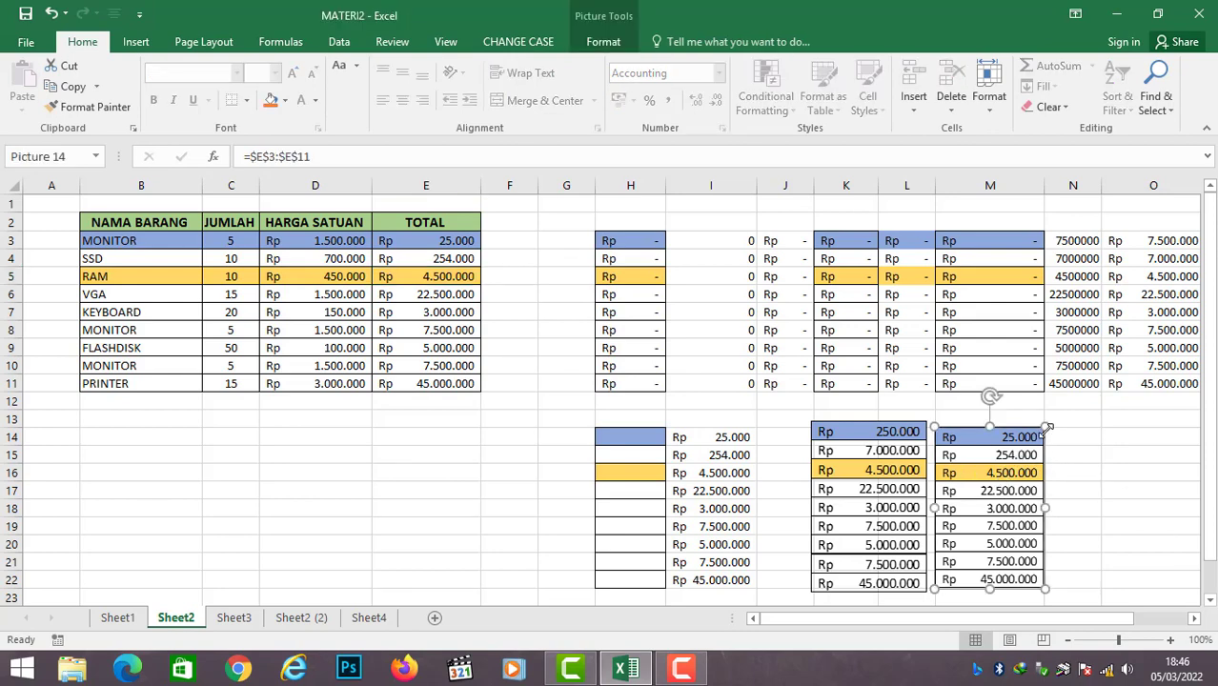
pyautogui.moveTo(1046, 428); pyautogui.dragTo(1059, 410)
pyautogui.scroll(-2, 1056, 438)
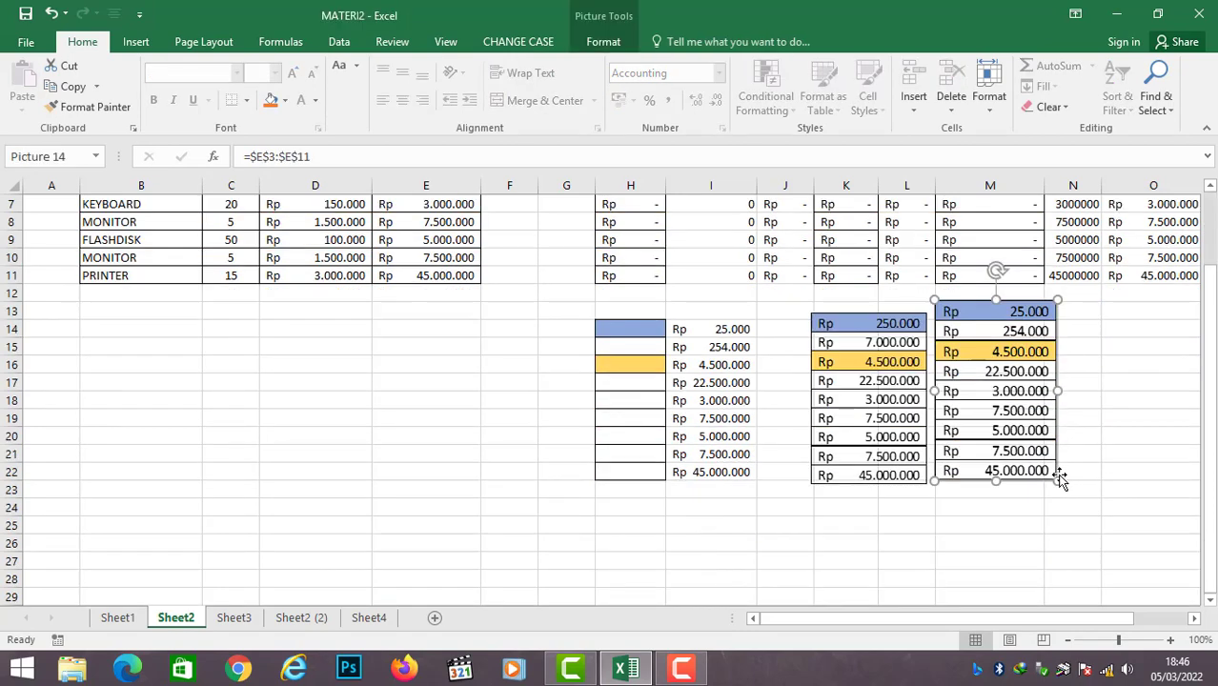
pyautogui.moveTo(1060, 482); pyautogui.dragTo(1089, 523)
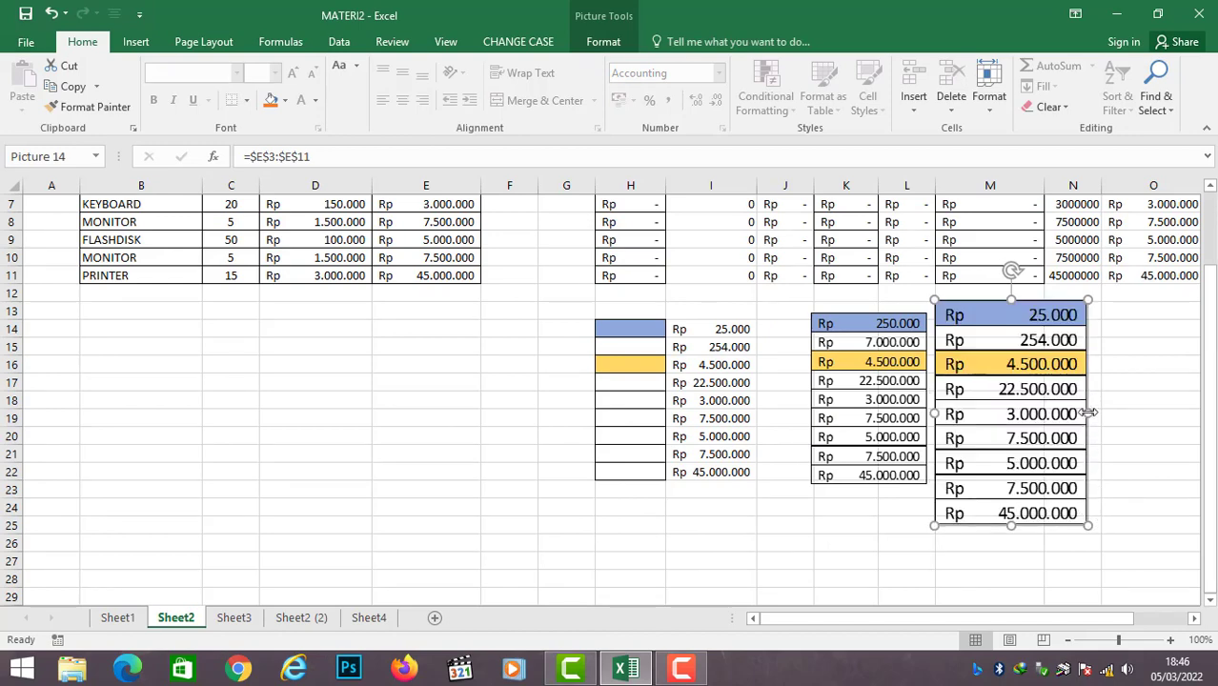
pyautogui.moveTo(1128, 418); pyautogui.dragTo(1132, 415)
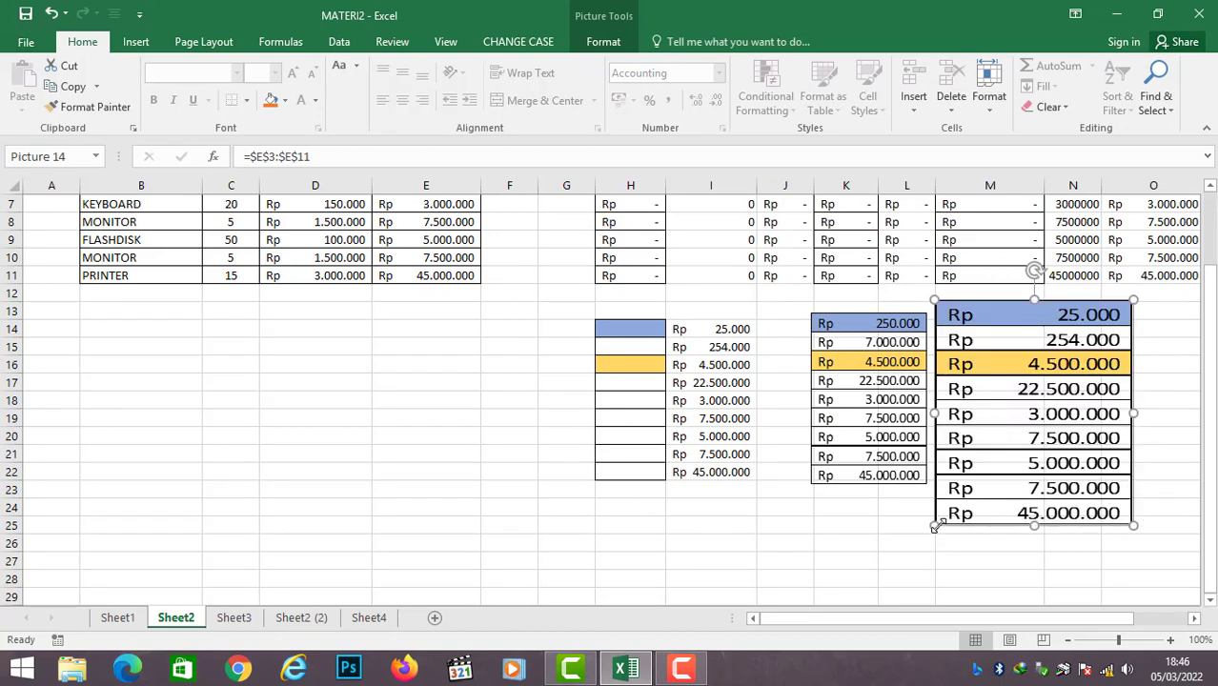
pyautogui.moveTo(936, 527); pyautogui.dragTo(911, 557)
pyautogui.moveTo(1020, 429); pyautogui.dragTo(1050, 437)
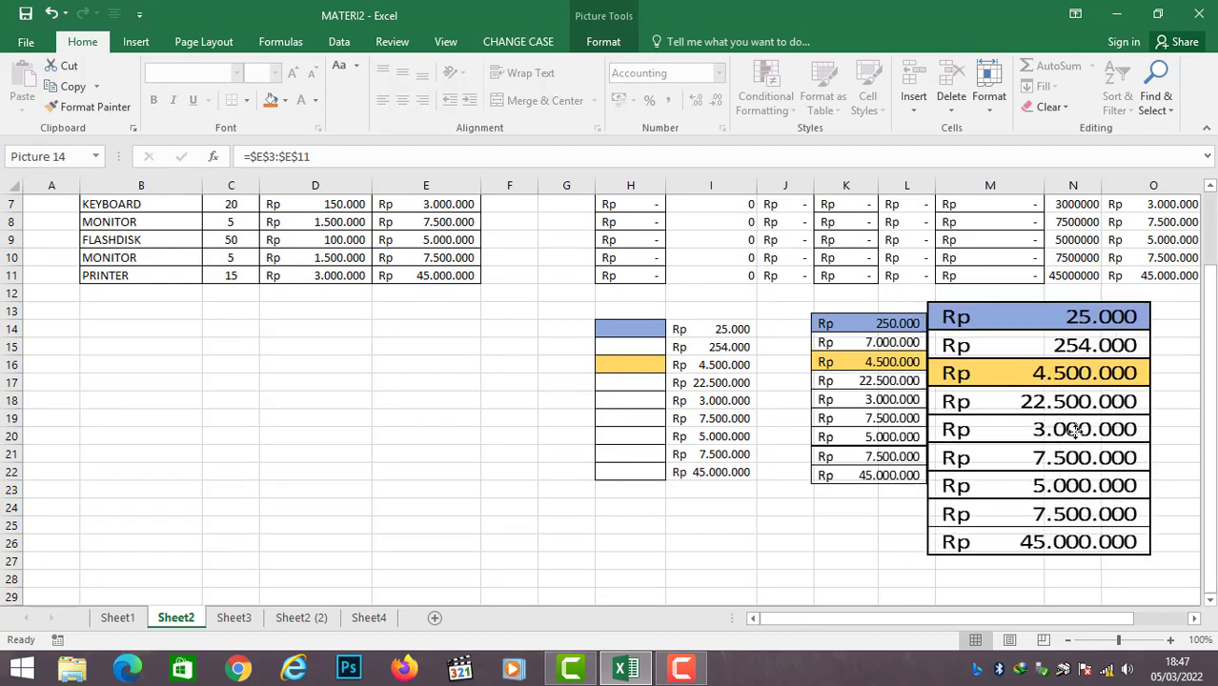
pyautogui.scroll(2, 454, 391)
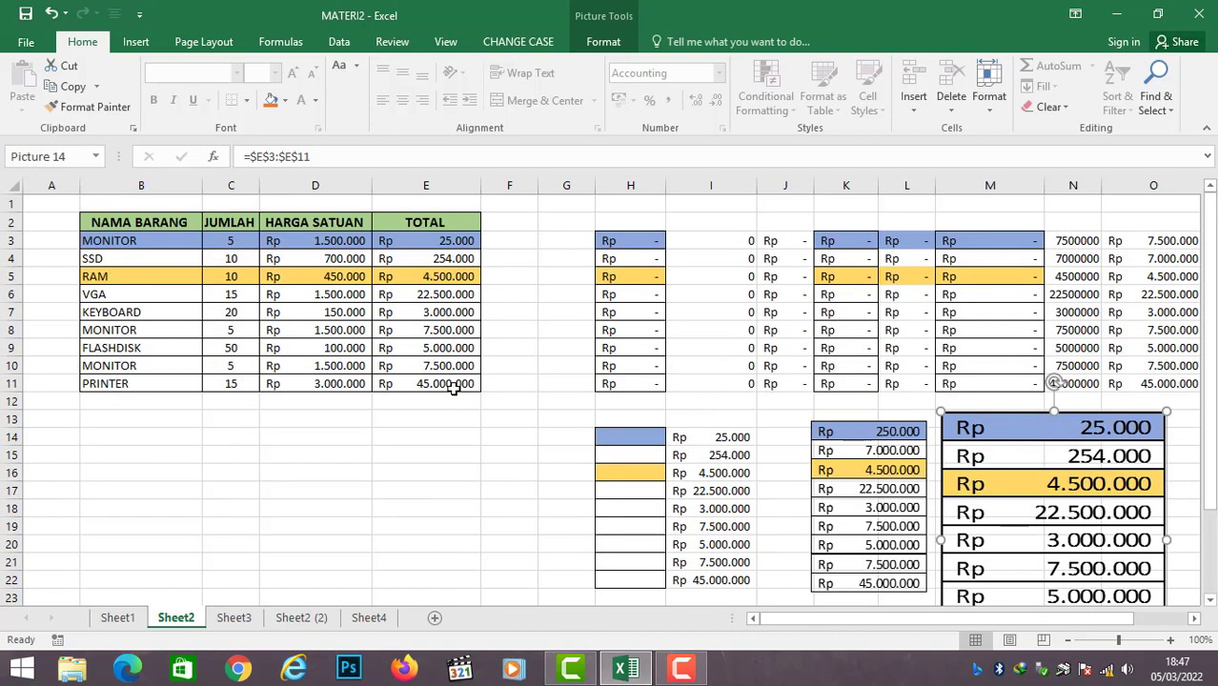
# - Change the VGA total in E6 to 10.000.000
pyautogui.click(446, 297)
pyautogui.write('100000')
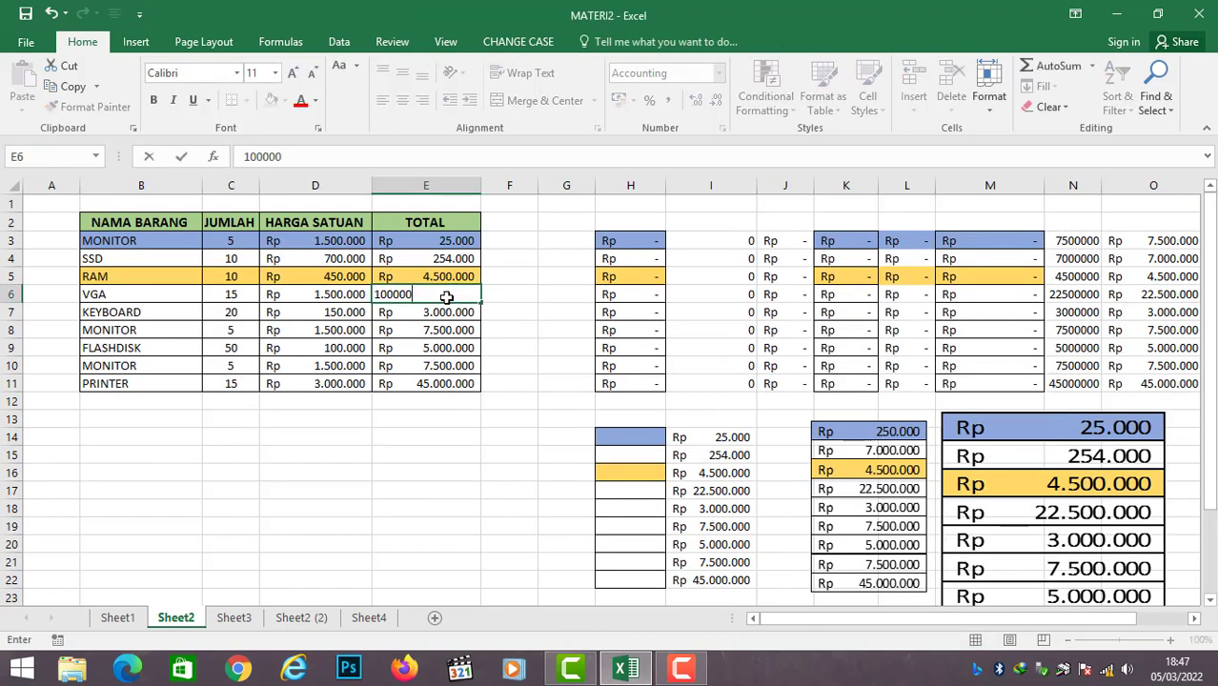
pyautogui.press('Return')
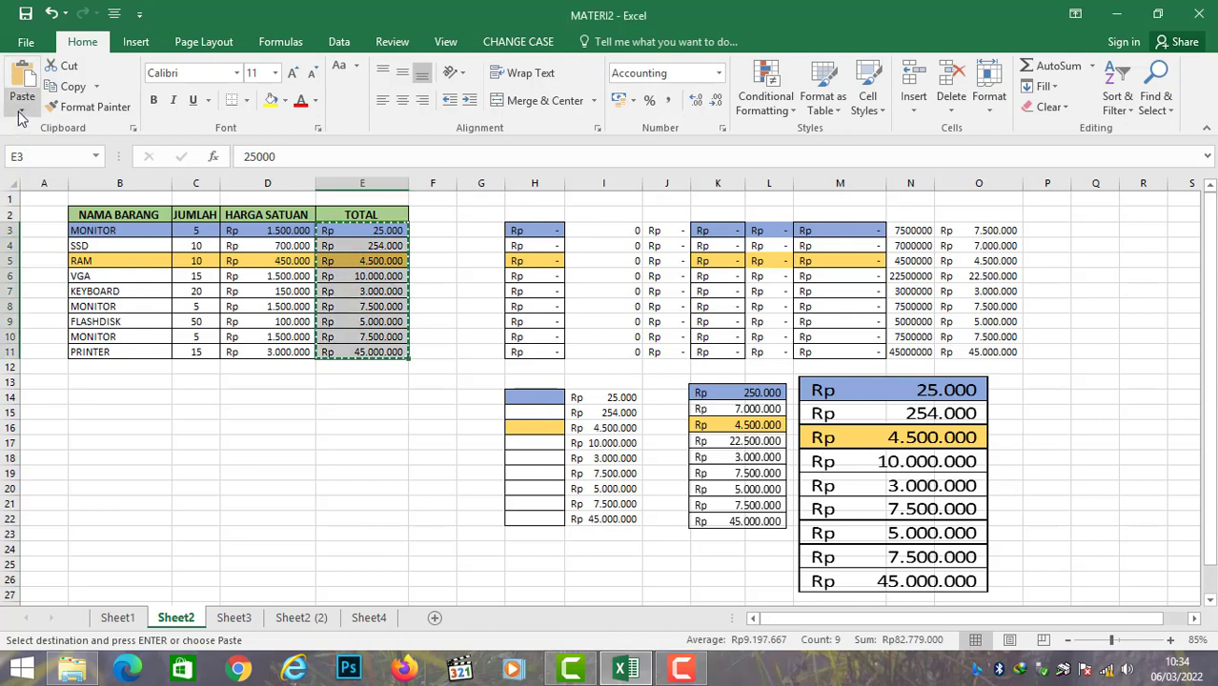
pyautogui.click(22, 110)
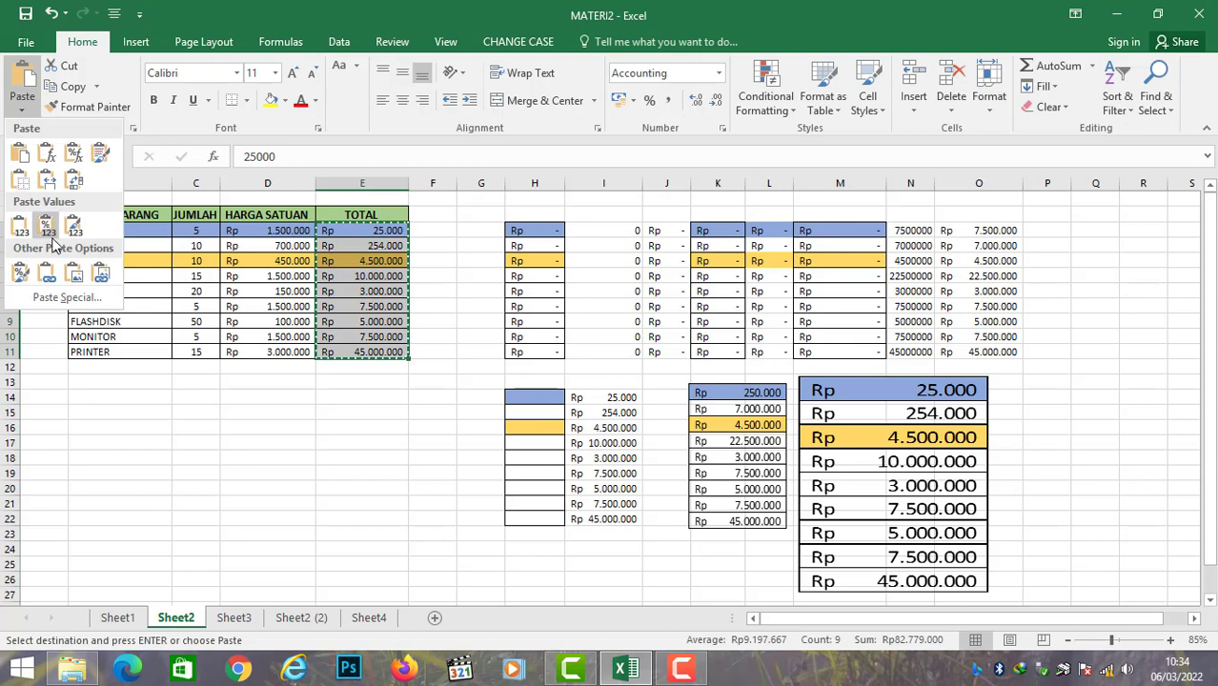
pyautogui.click(69, 303)
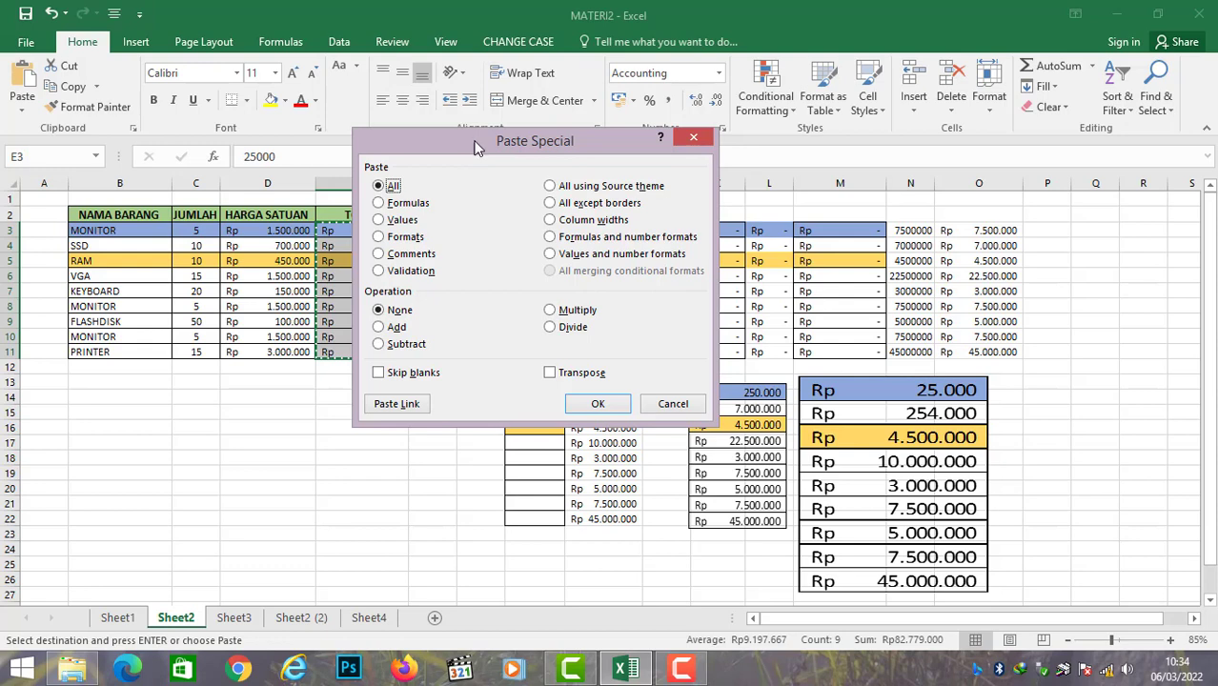
pyautogui.moveTo(477, 148); pyautogui.dragTo(547, 149)
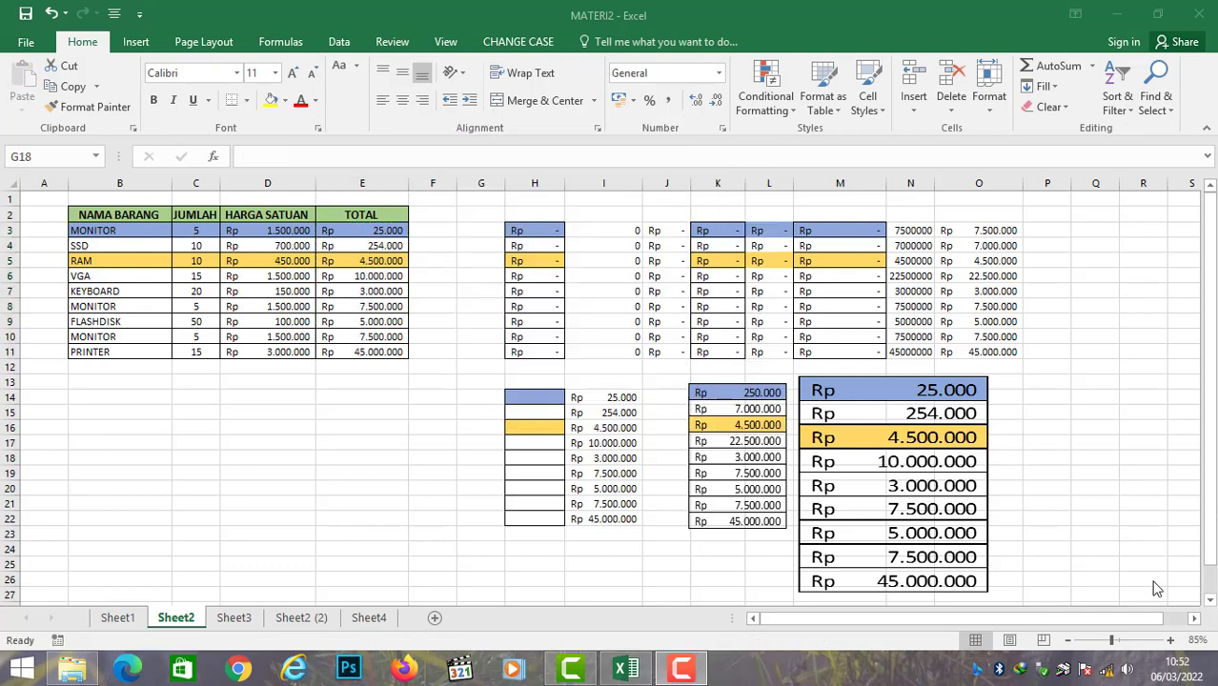
pyautogui.click(658, 407)
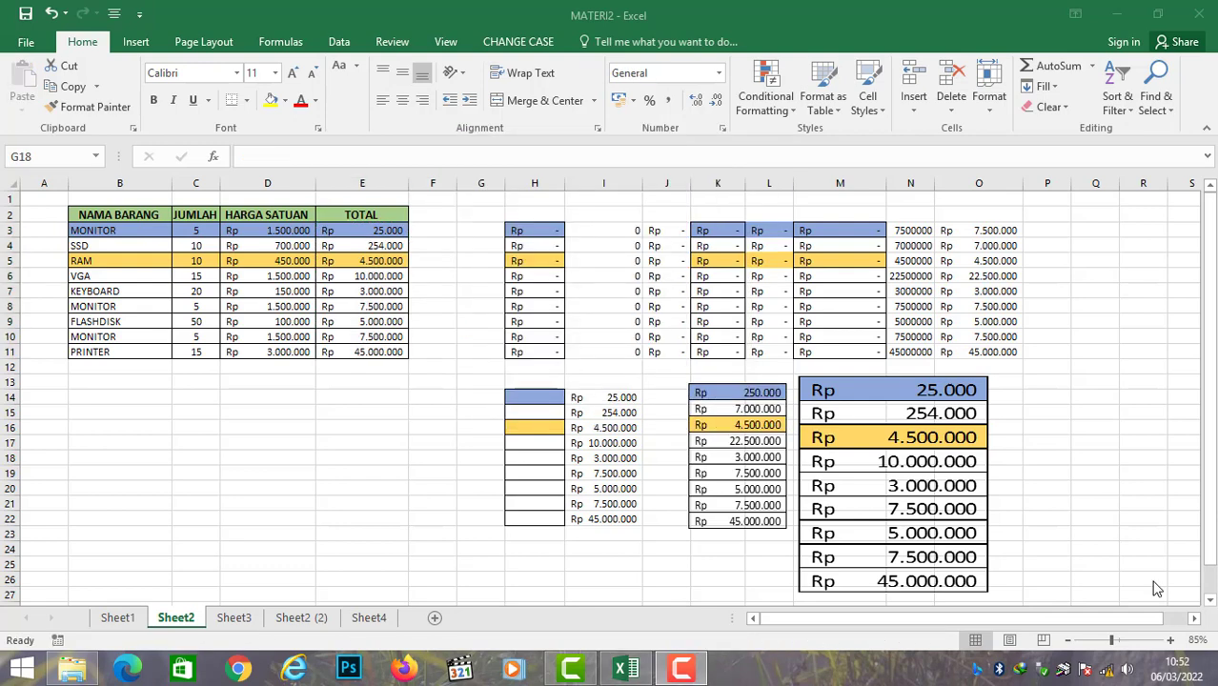